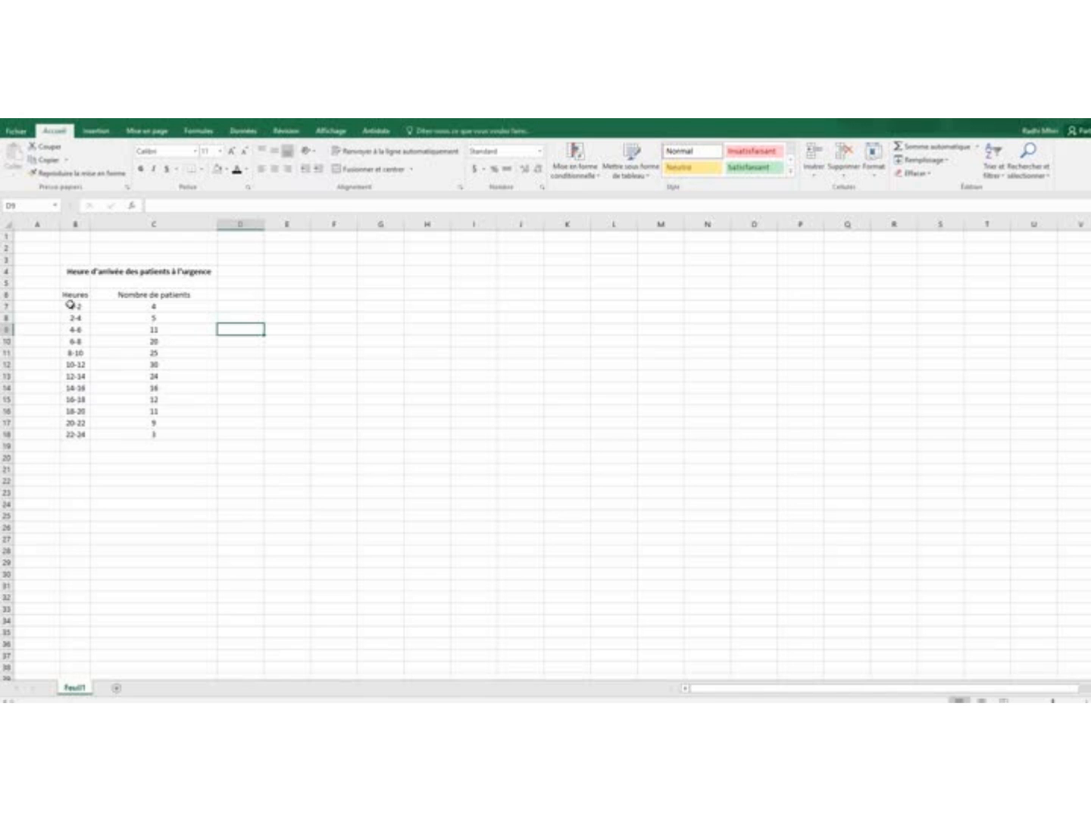
- Insert the recommended clustered column chart (Histogramme groupé) from the hours and patient counts in B7:C18
{"action": "left_click", "coordinate": [74, 307]}
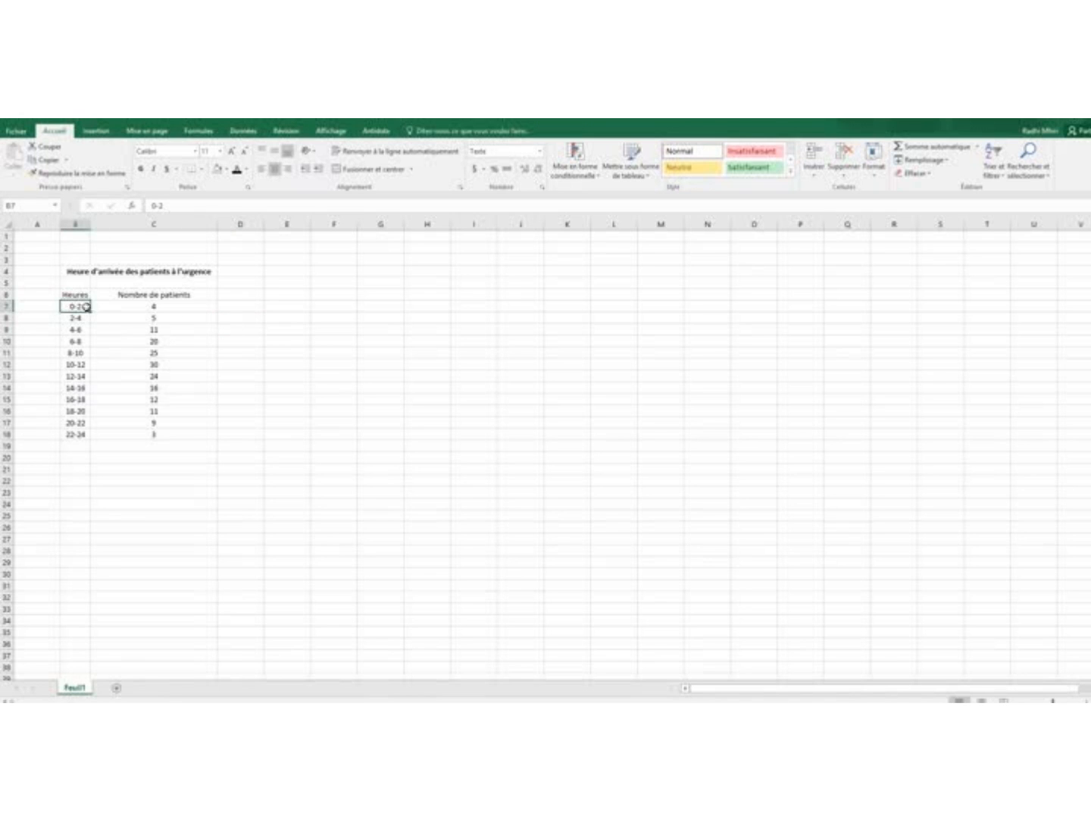
{"action": "left_click_drag", "start_coordinate": [74, 307], "coordinate": [168, 435]}
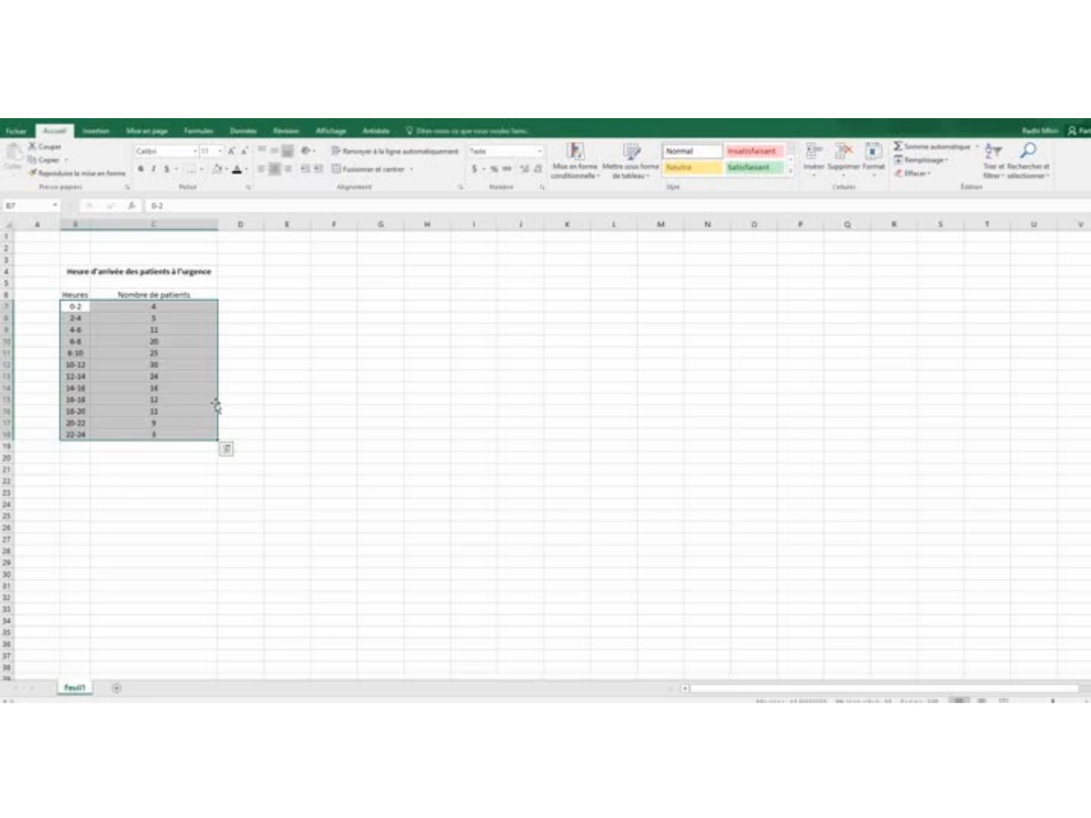
{"action": "left_click", "coordinate": [96, 133]}
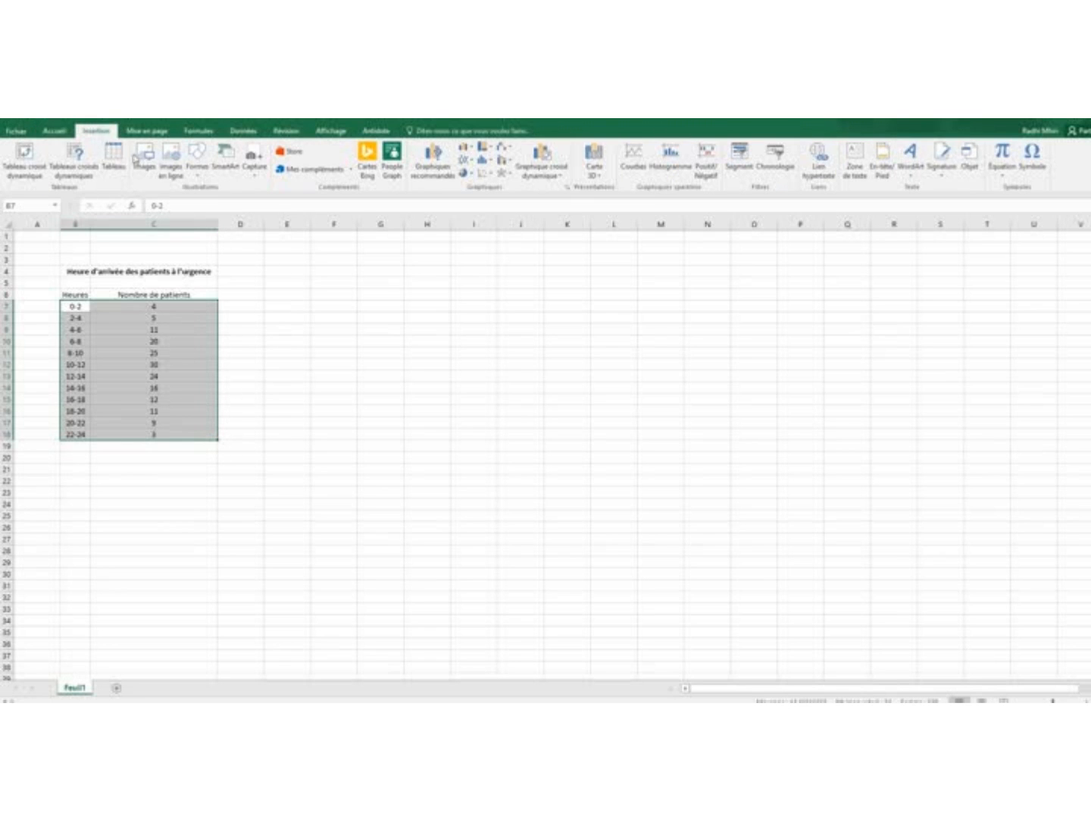
{"action": "left_click", "coordinate": [448, 178]}
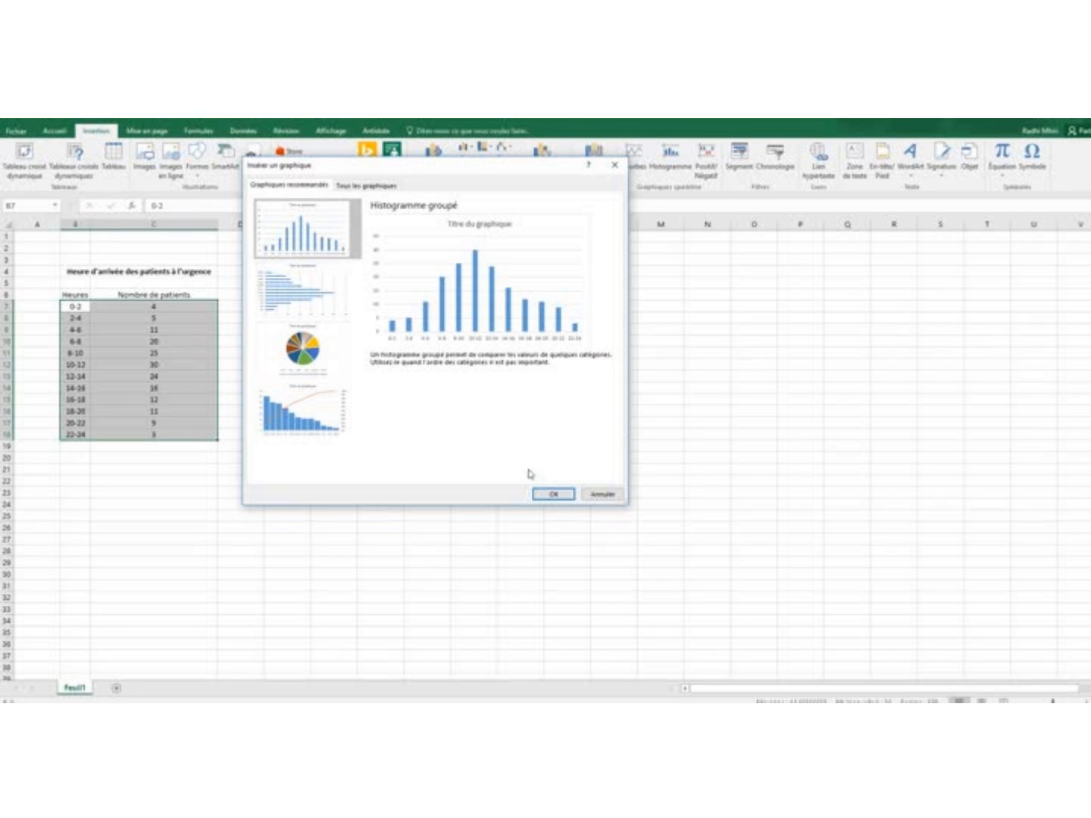
{"action": "left_click", "coordinate": [548, 496]}
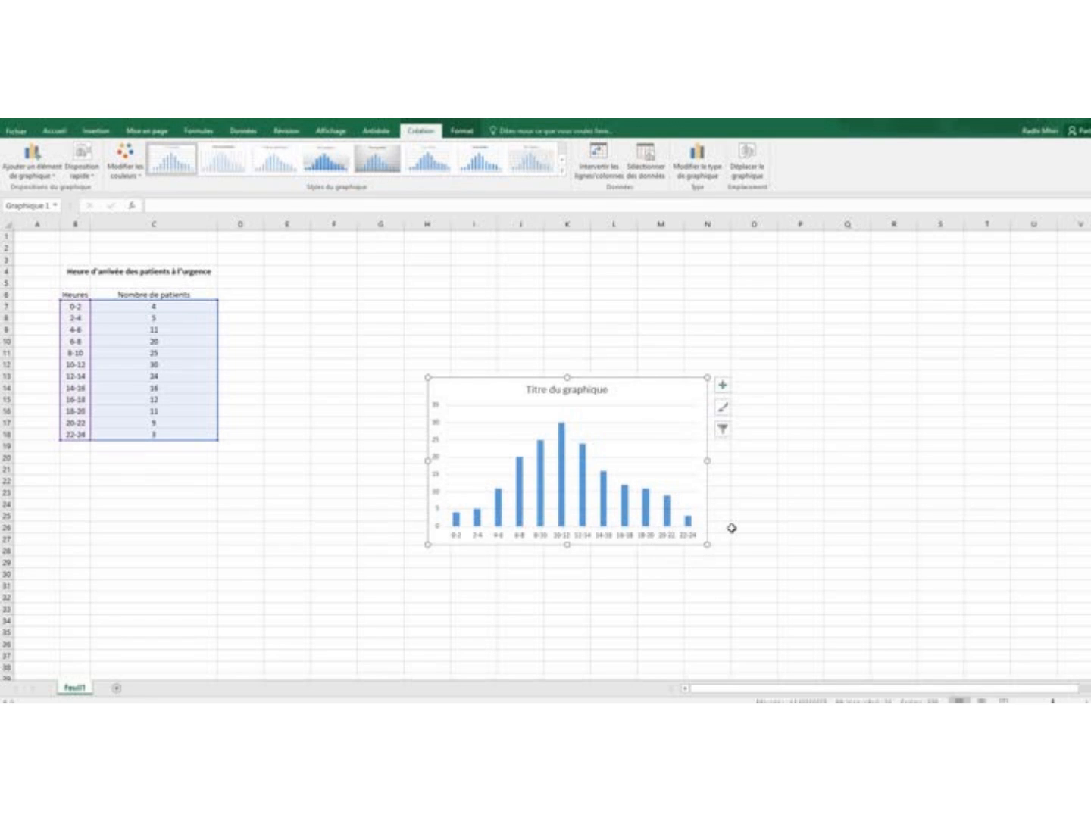
- Set the gap width (Largeur de l'intervalle) of the chart's data series to 10%
{"action": "left_click", "coordinate": [670, 508]}
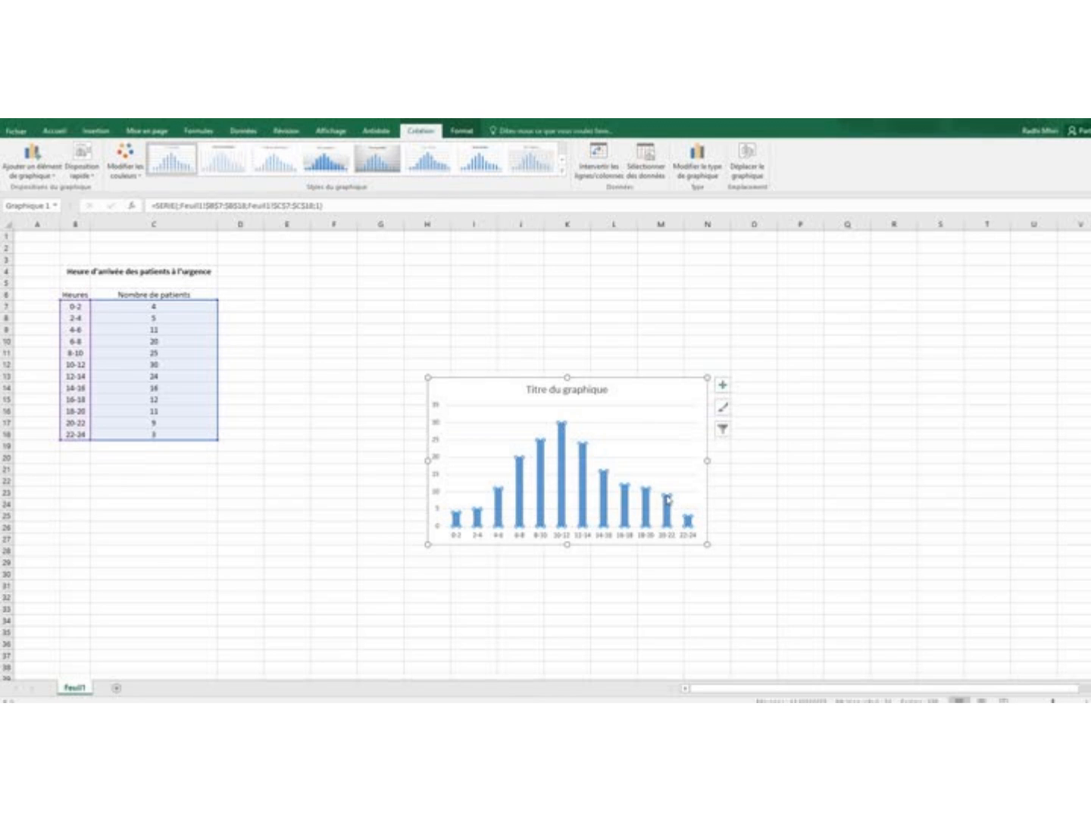
{"action": "right_click", "coordinate": [667, 499]}
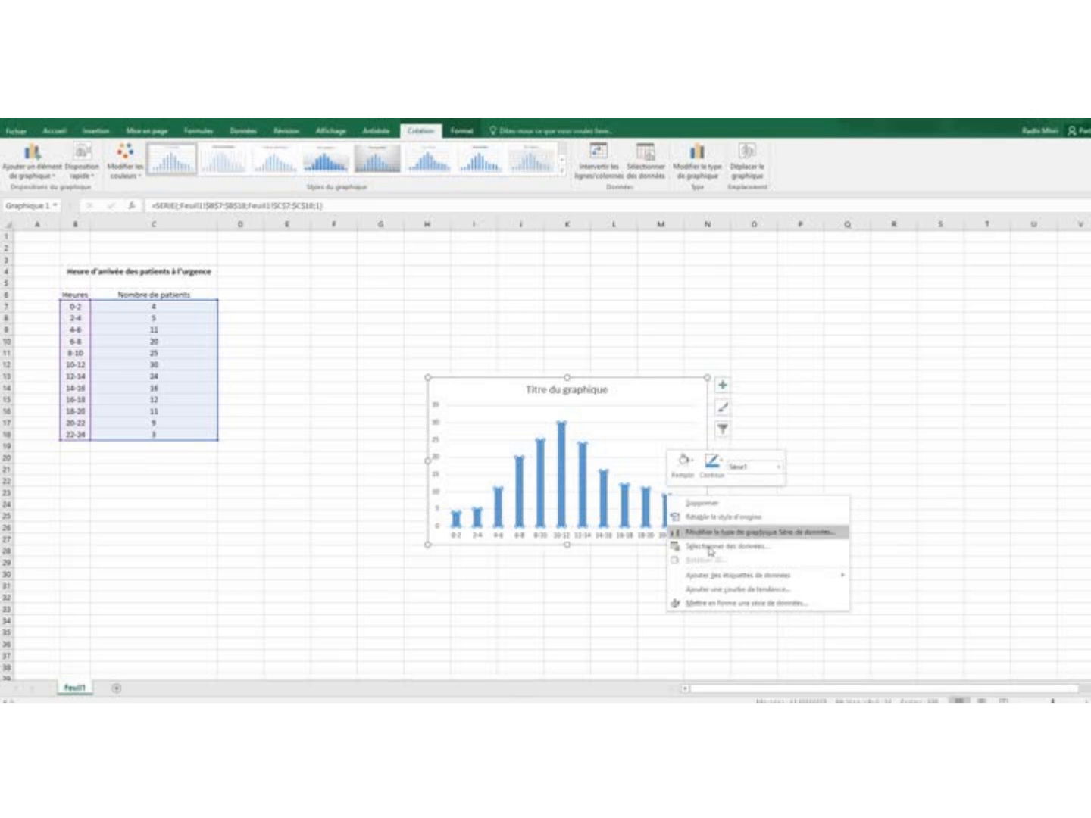
{"action": "left_click", "coordinate": [715, 603]}
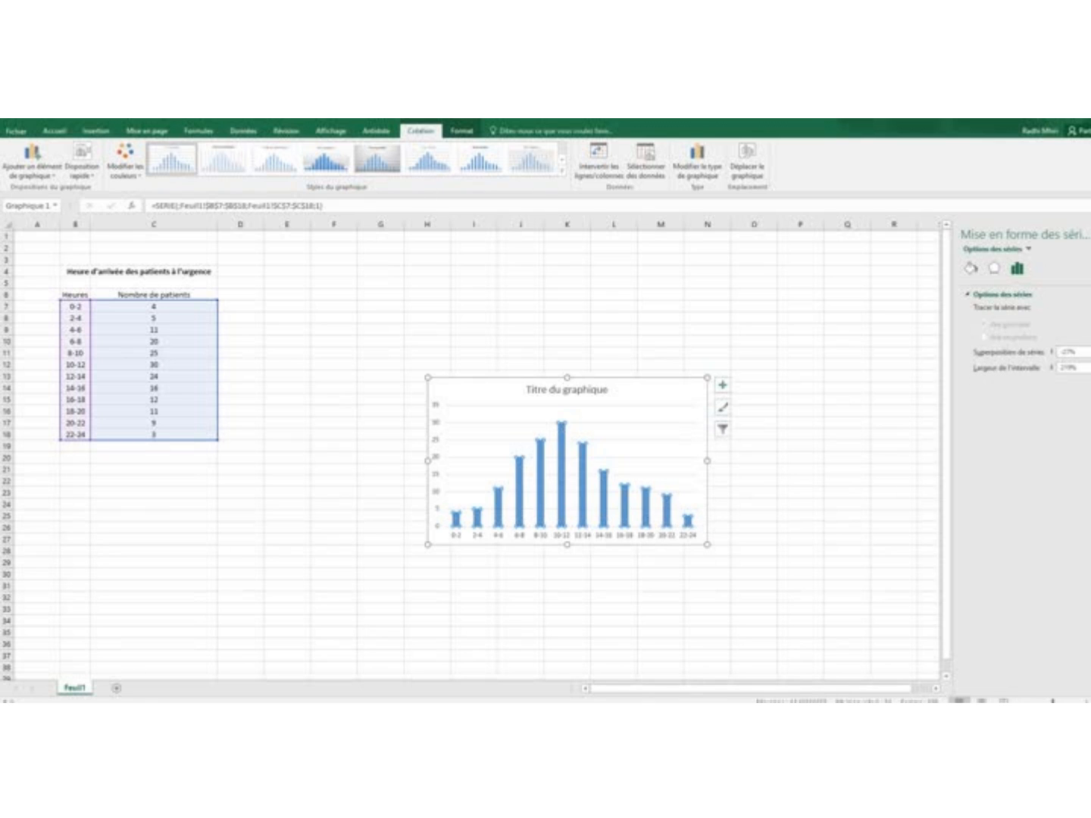
{"action": "left_click", "coordinate": [1079, 368]}
{"action": "left_click_drag", "start_coordinate": [1078, 368], "coordinate": [1060, 373]}
{"action": "type", "text": "10"}
{"action": "key", "text": "Return"}
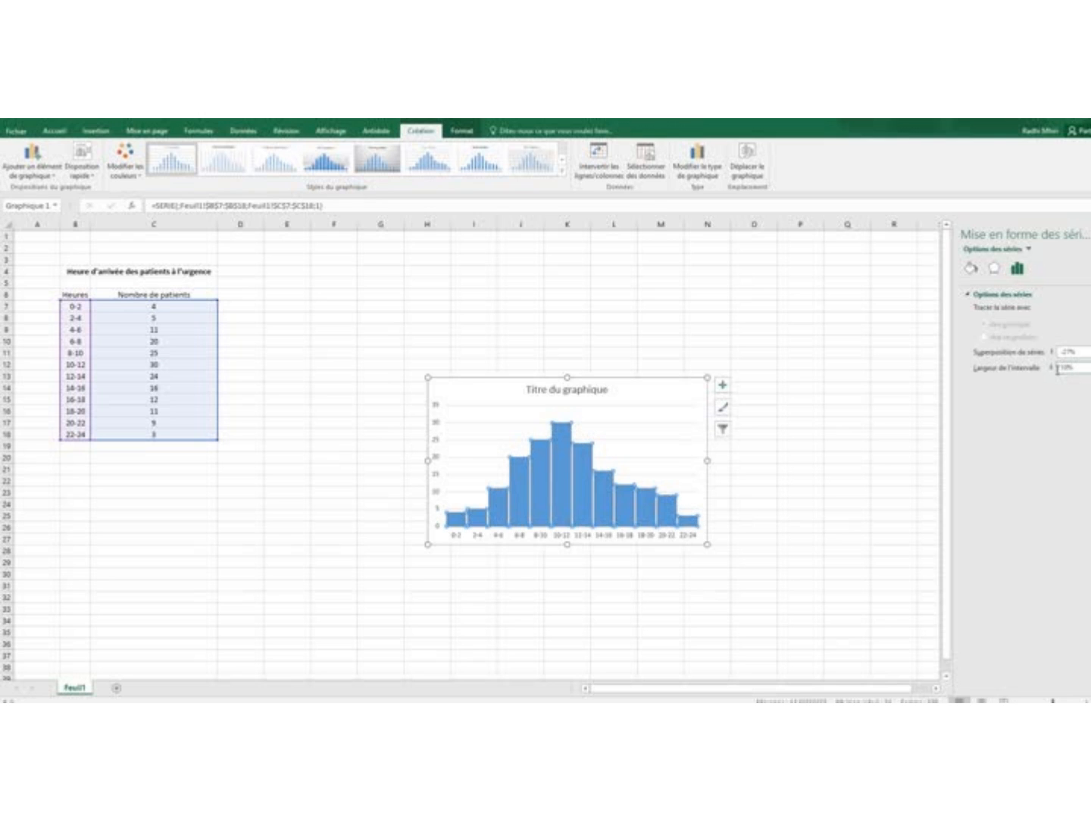
{"action": "left_click", "coordinate": [791, 589]}
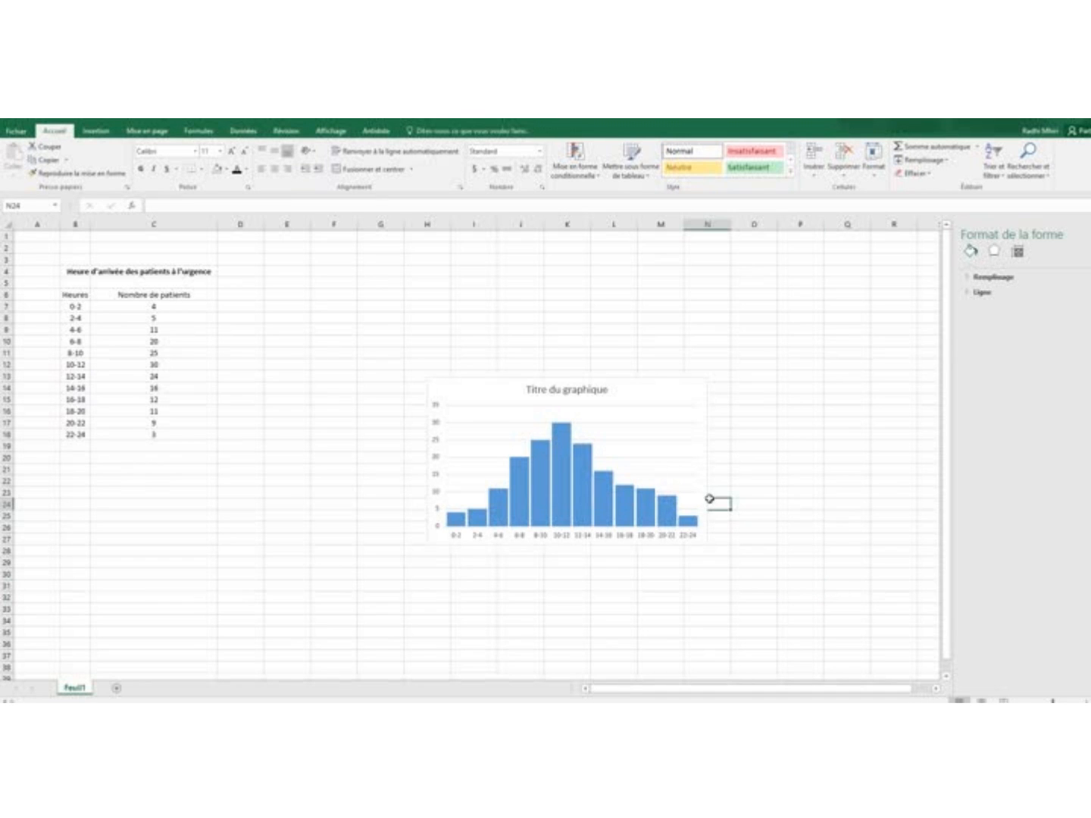
- Add a primary horizontal axis title to the chart with the text "Heures"
{"action": "left_click", "coordinate": [704, 475]}
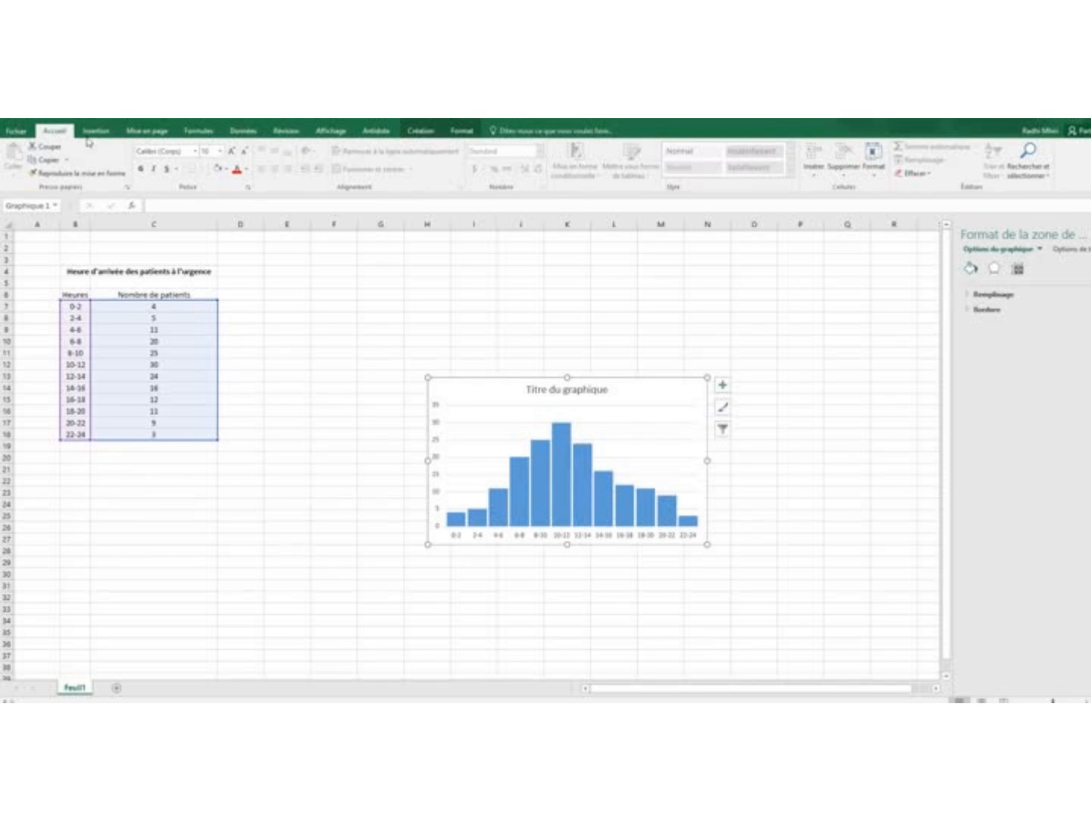
{"action": "left_click", "coordinate": [421, 131]}
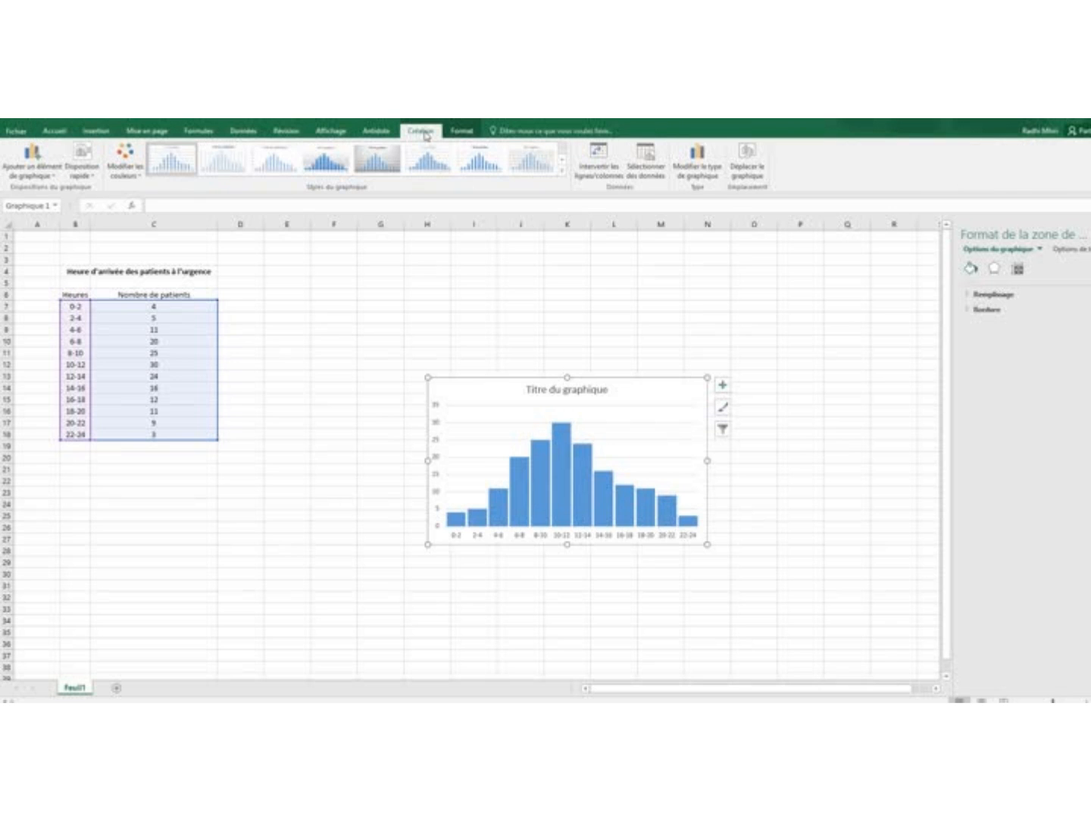
{"action": "left_click", "coordinate": [55, 176]}
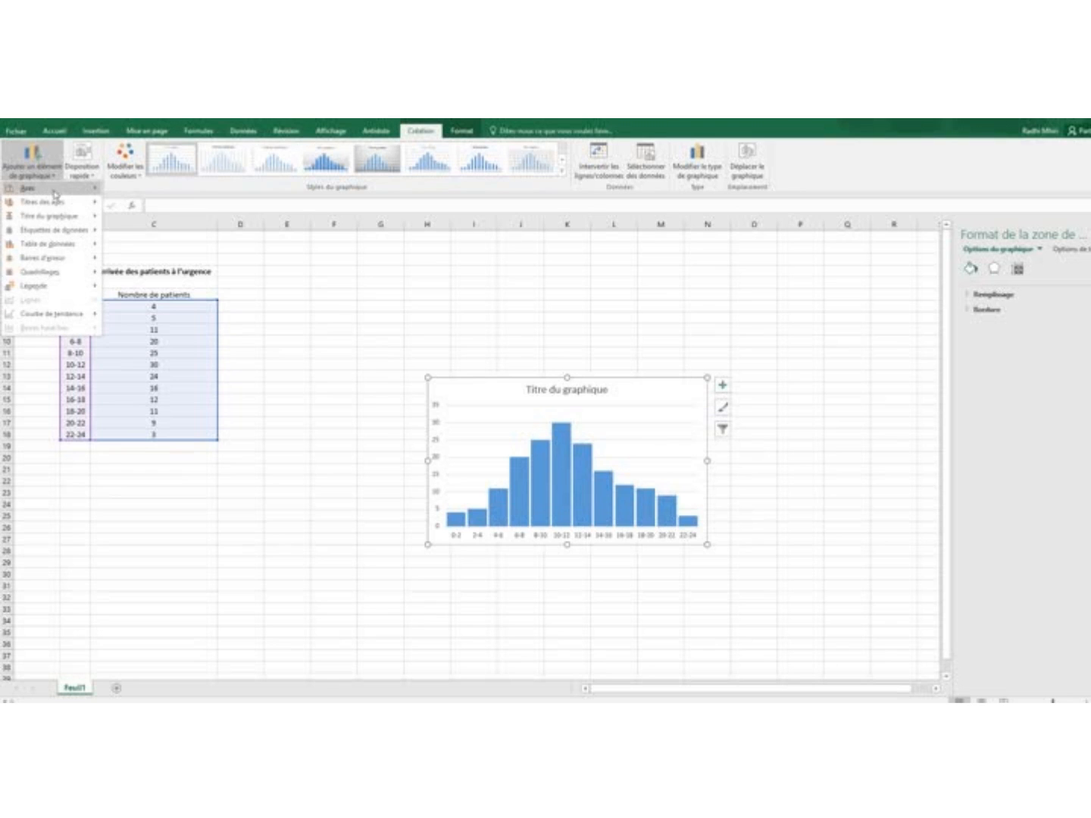
{"action": "mouse_move", "coordinate": [54, 205]}
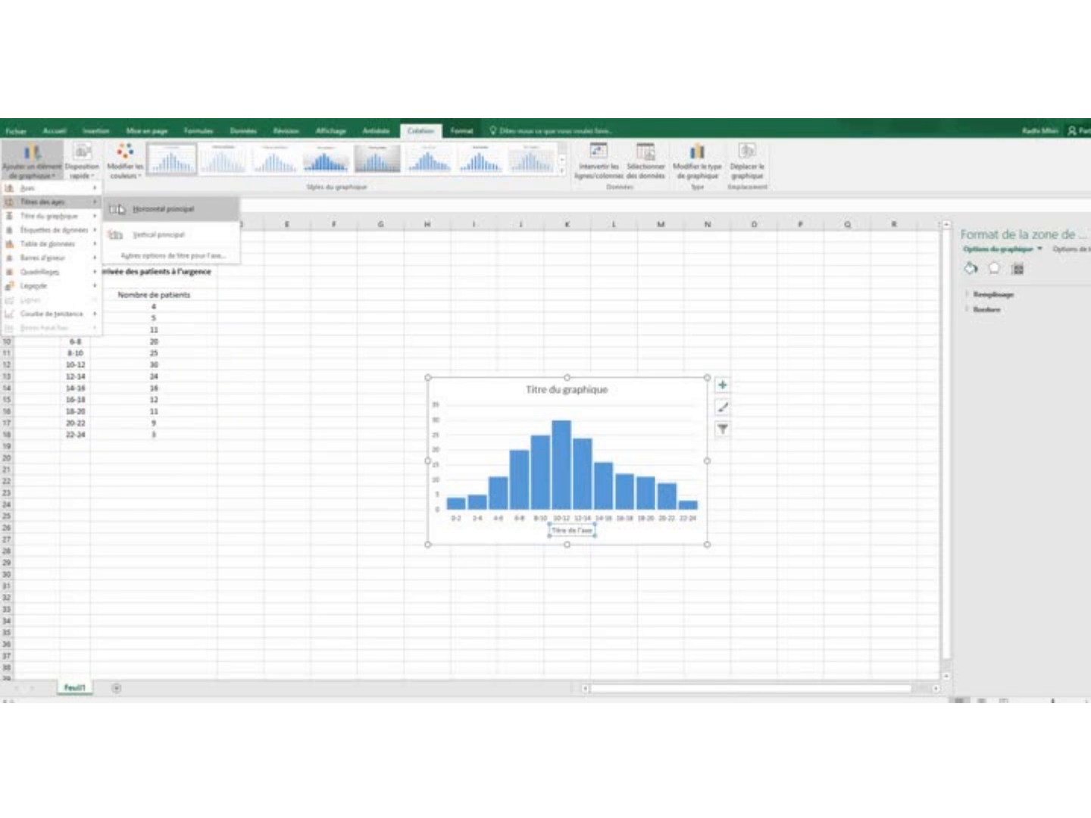
{"action": "left_click", "coordinate": [121, 209]}
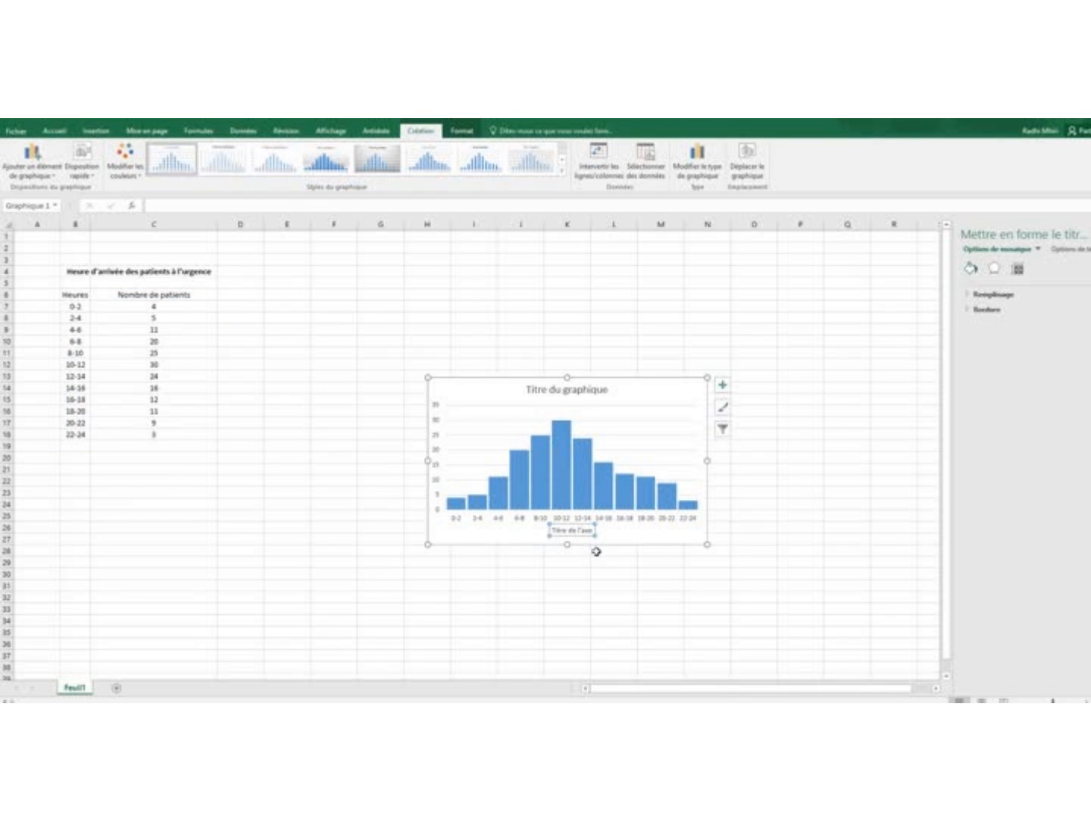
{"action": "left_click", "coordinate": [189, 206]}
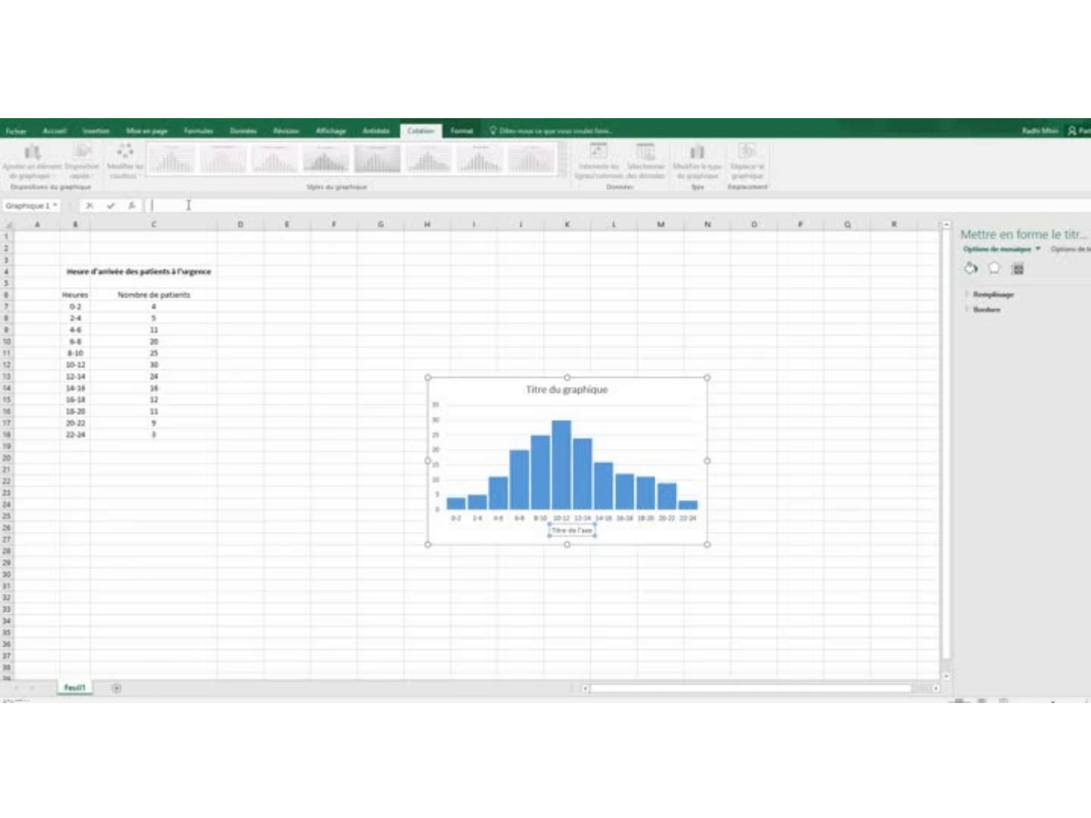
{"action": "type", "text": "Heures"}
{"action": "key", "text": "Return"}
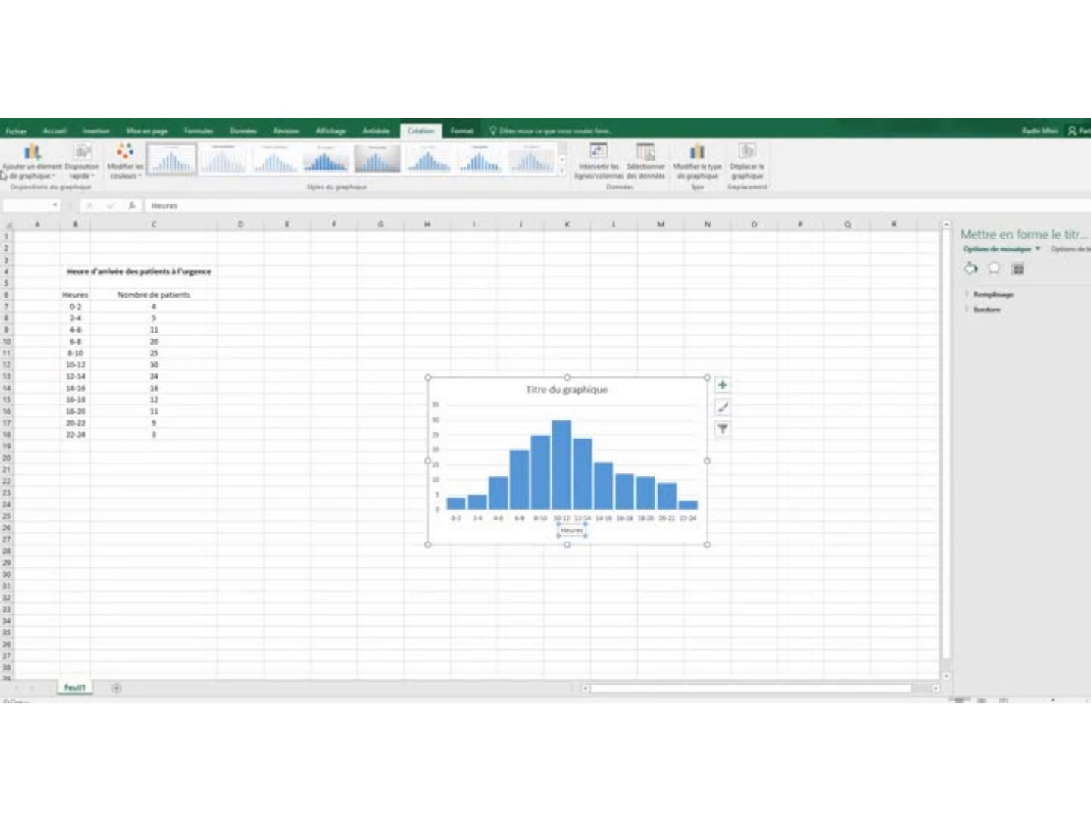
- Add a primary vertical axis title to the chart with the text "nombre de patients"
{"action": "left_click", "coordinate": [24, 173]}
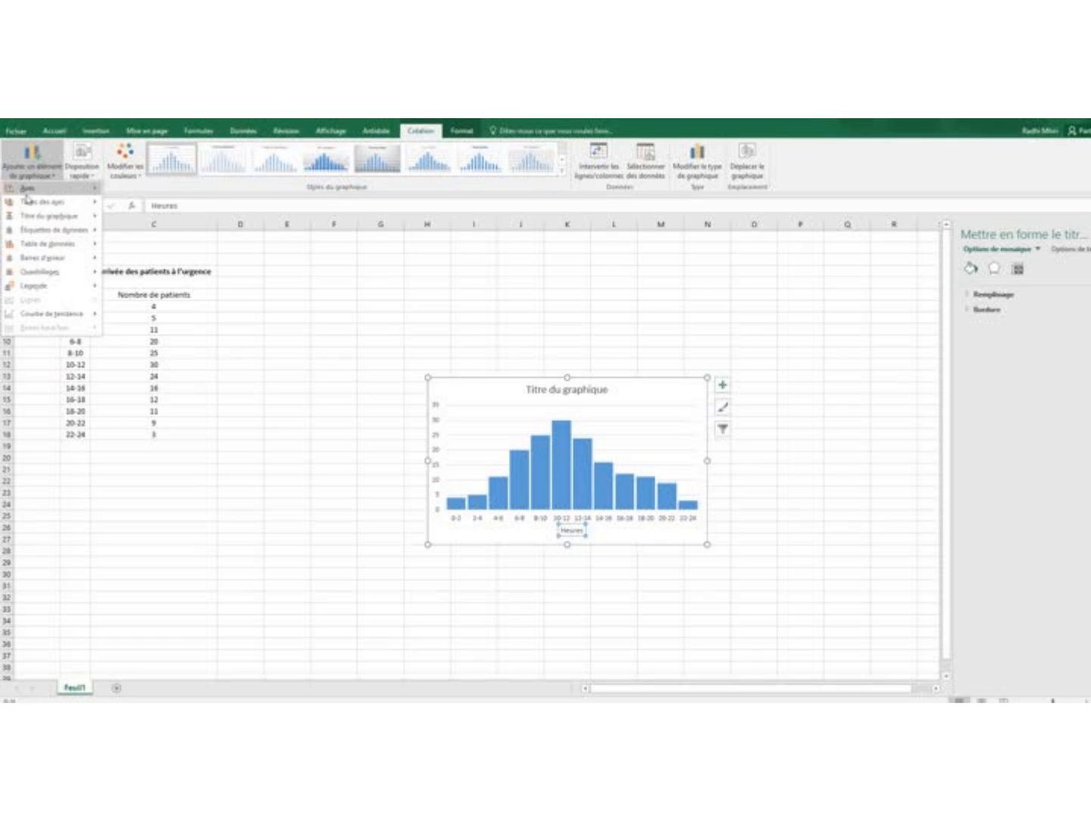
{"action": "mouse_move", "coordinate": [55, 204]}
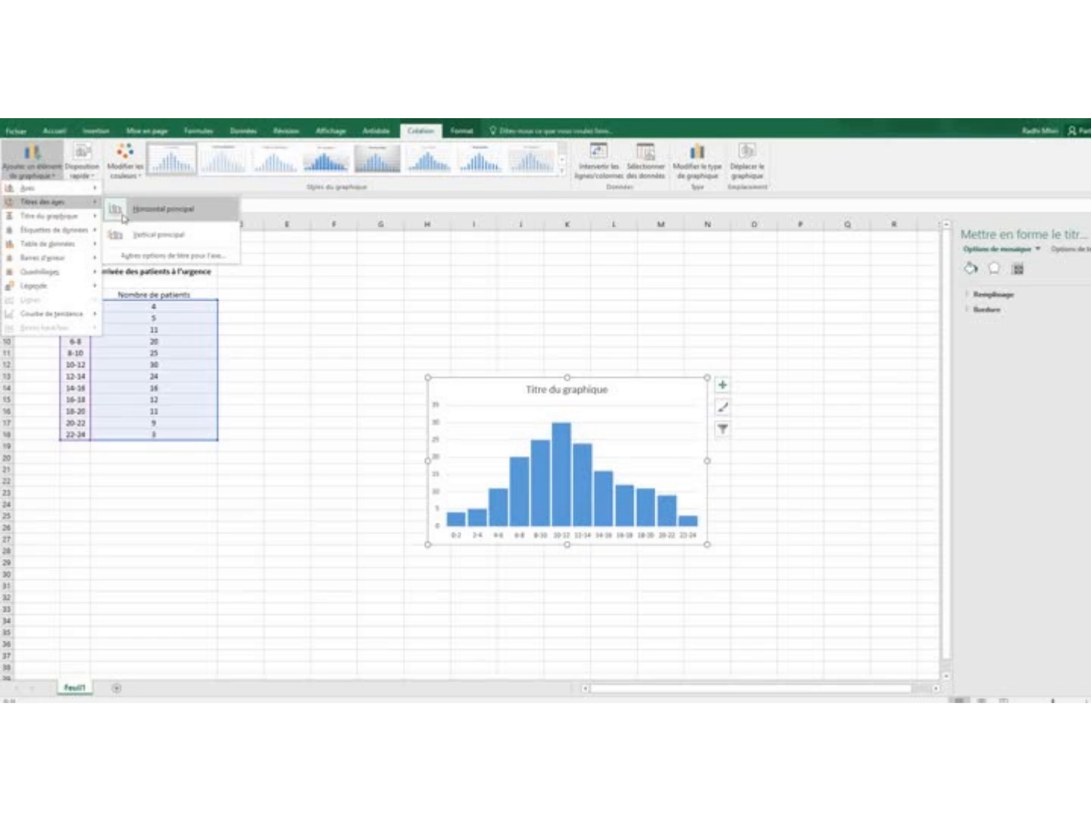
{"action": "left_click", "coordinate": [134, 235]}
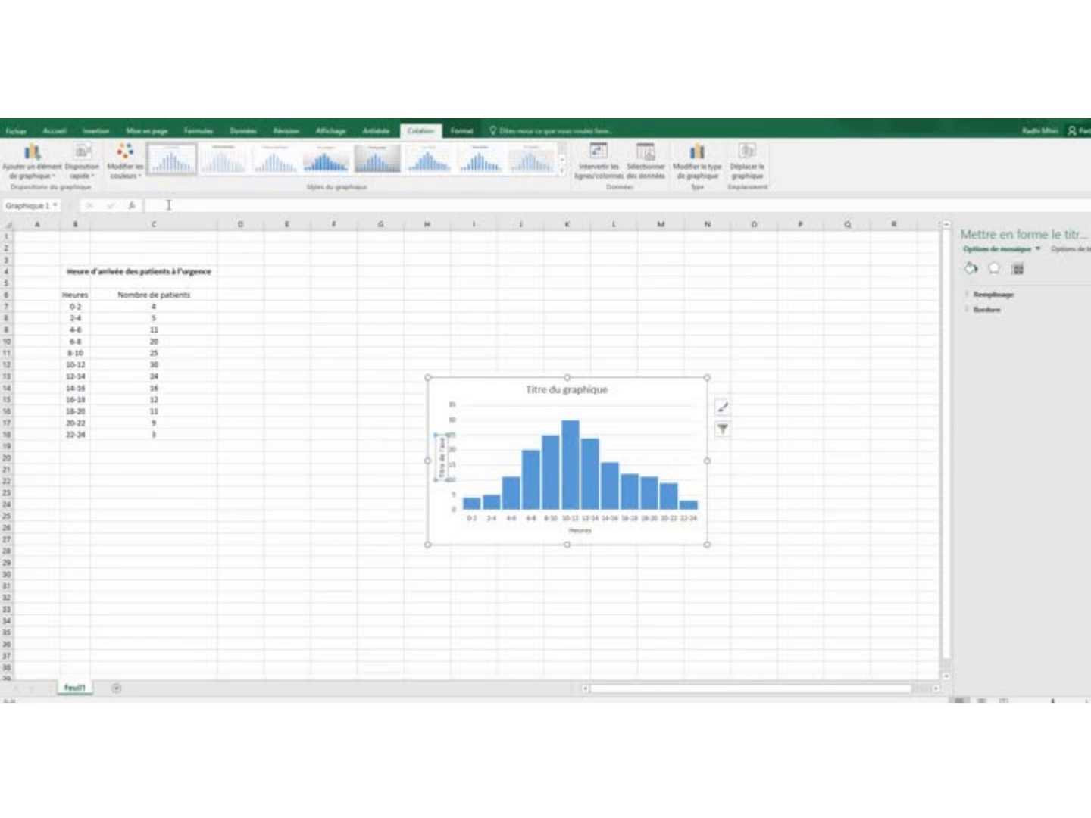
{"action": "left_click", "coordinate": [168, 205]}
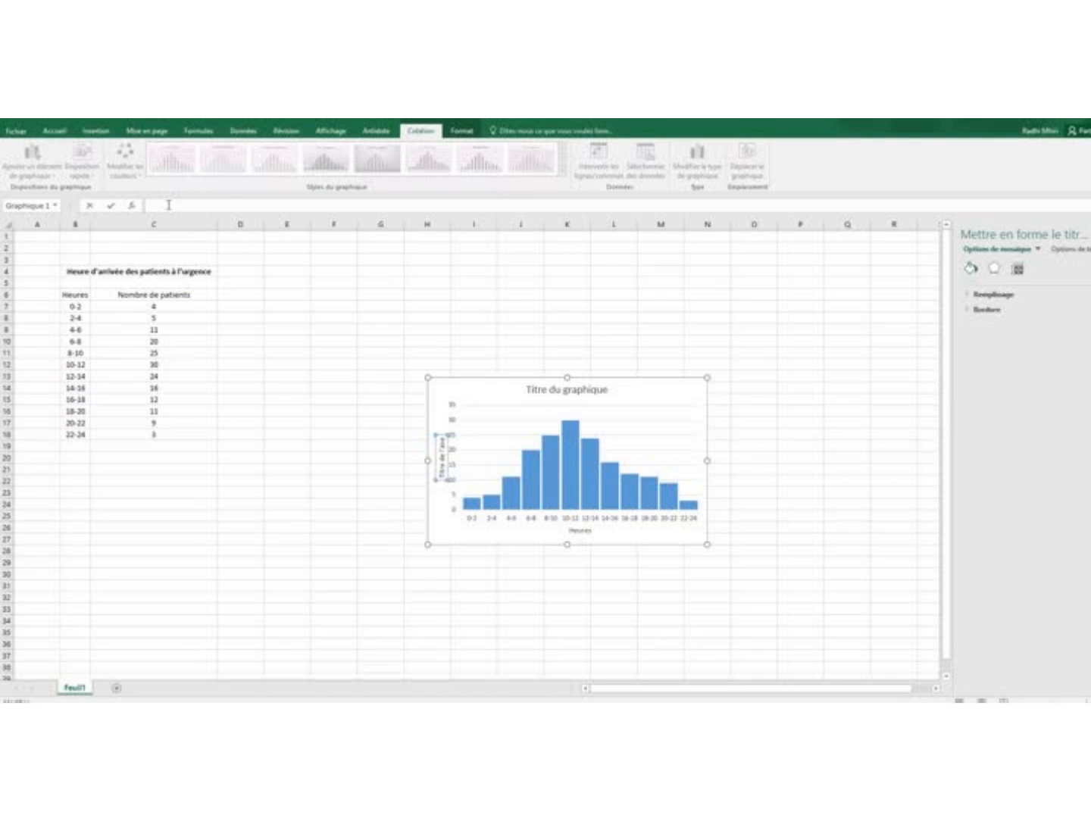
{"action": "type", "text": "nombre de patients"}
{"action": "key", "text": "Return"}
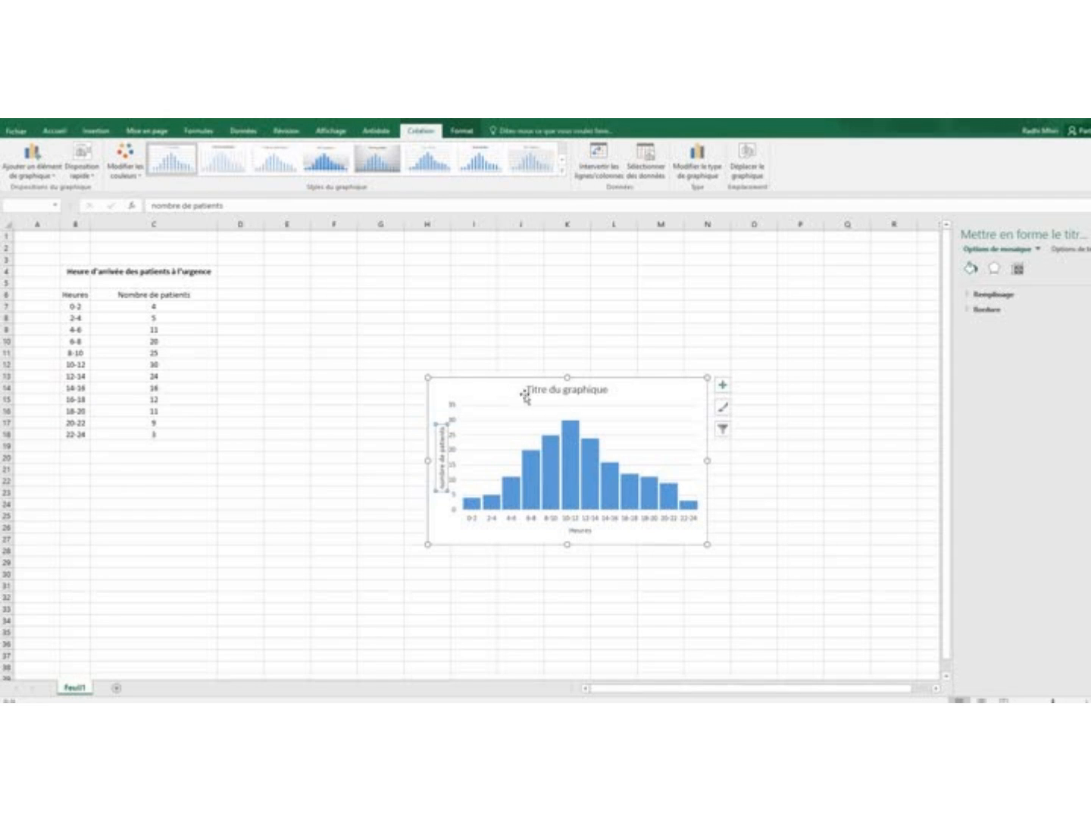
- Place the chart title above the chart and set its text to "Heure d'arrivée des patients a l'urgence"
{"action": "left_click", "coordinate": [30, 175]}
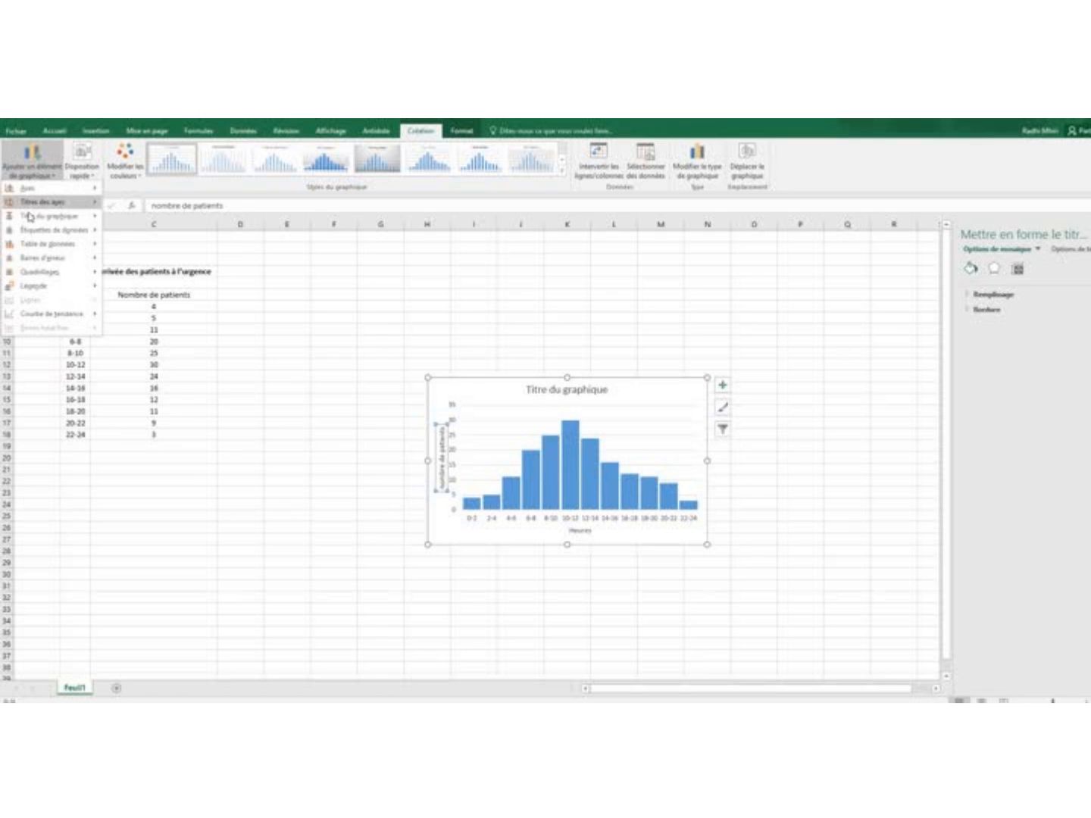
{"action": "mouse_move", "coordinate": [32, 217]}
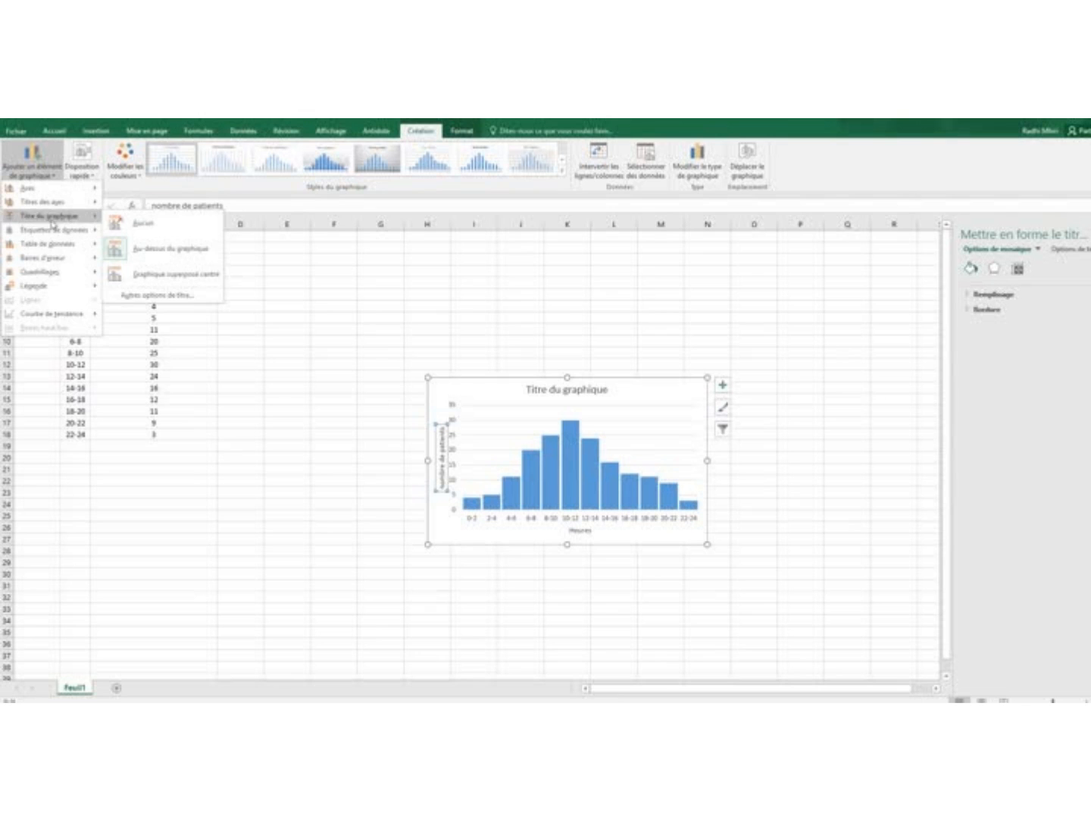
{"action": "mouse_move", "coordinate": [106, 244]}
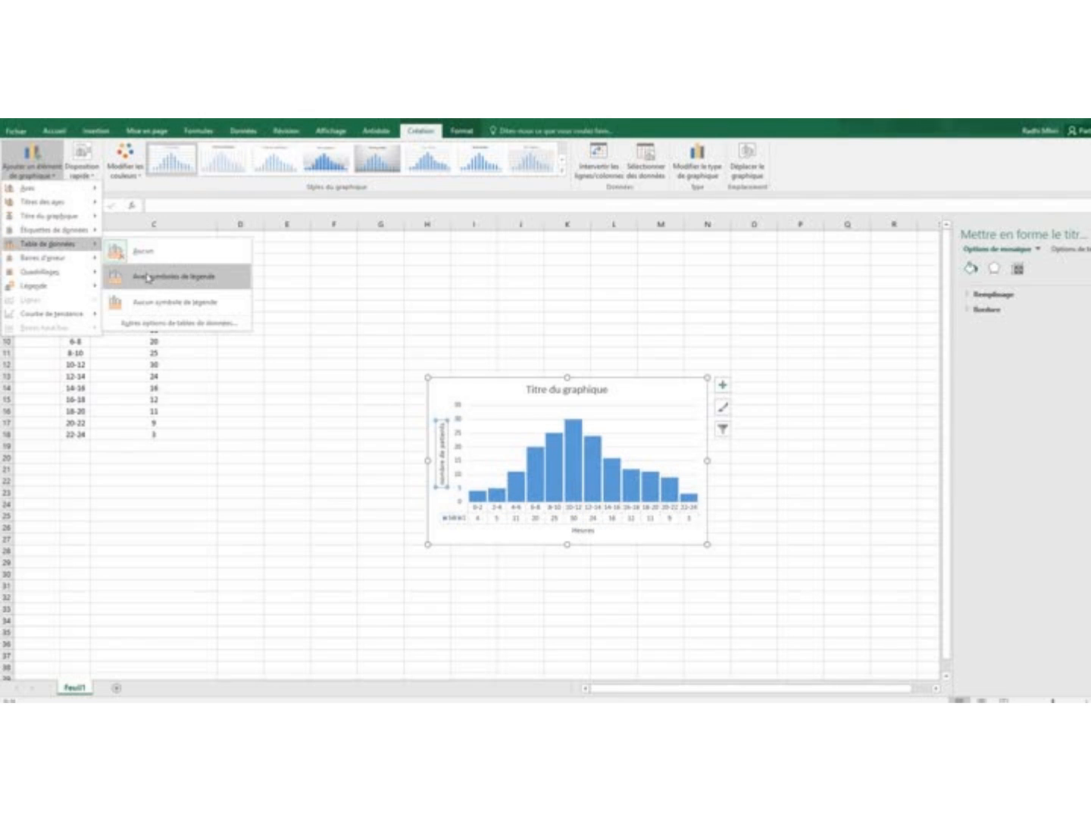
{"action": "mouse_move", "coordinate": [90, 217]}
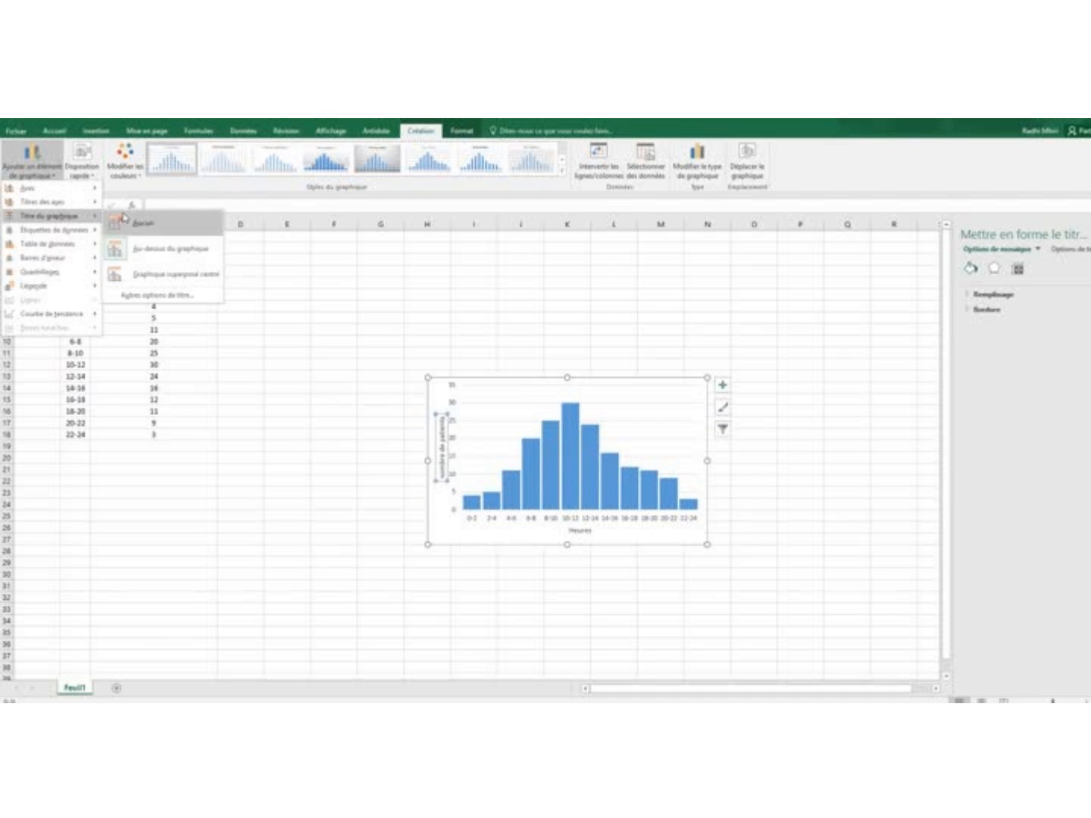
{"action": "left_click", "coordinate": [138, 248]}
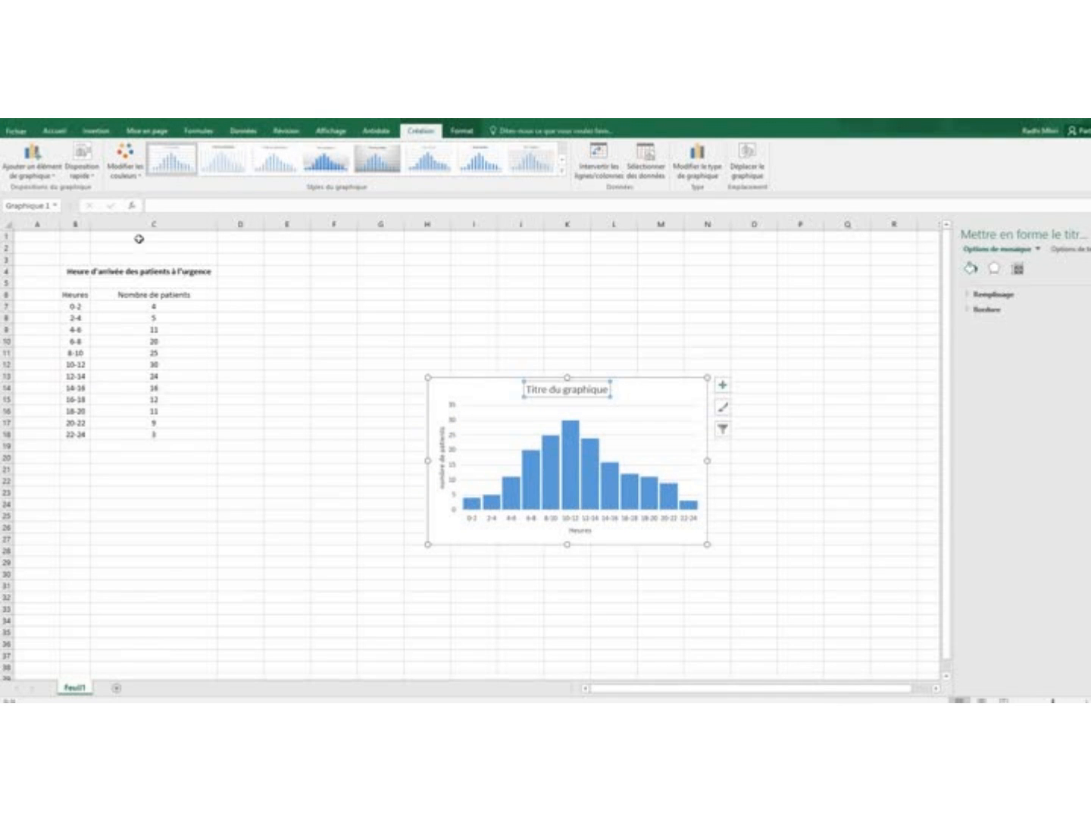
{"action": "left_click", "coordinate": [175, 206]}
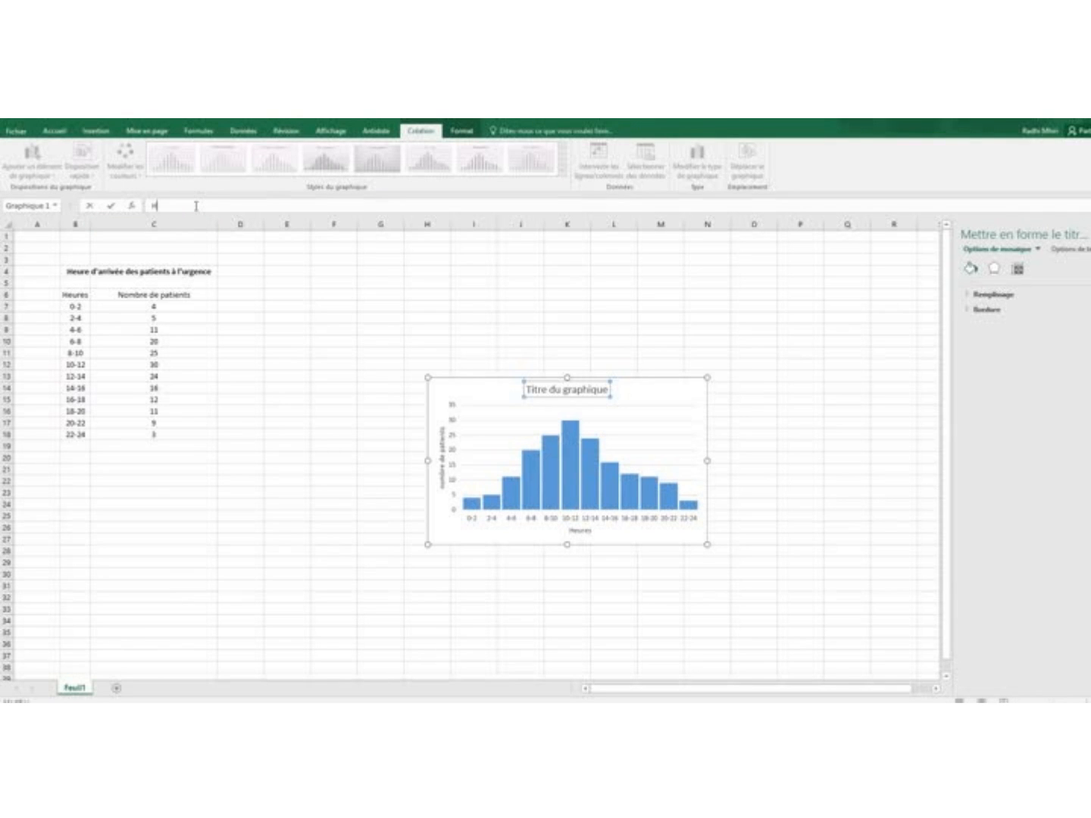
{"action": "type", "text": "Heure d'ar"}
{"action": "type", "text": "rivée des patie"}
{"action": "type", "text": "nts à l'urgence"}
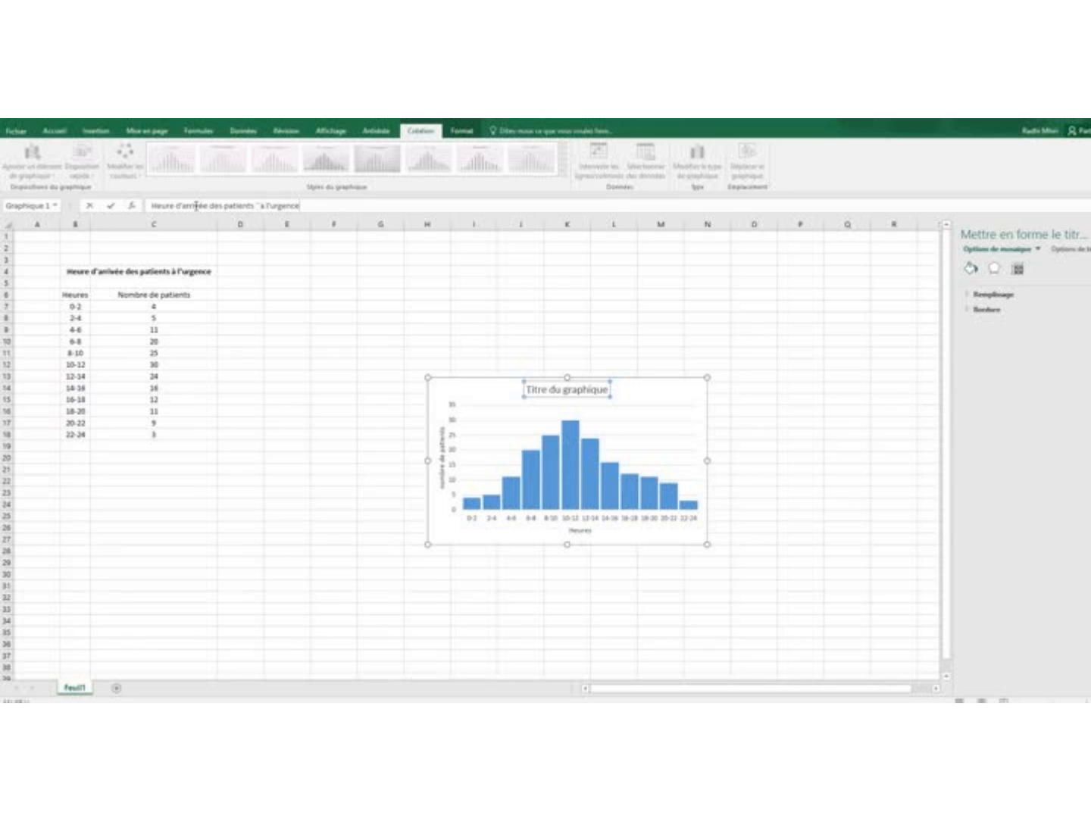
{"action": "key", "text": "Left"}
{"action": "key", "text": "Left"}
{"action": "key", "text": "Left"}
{"action": "key", "text": "Left"}
{"action": "key", "text": "BackSpace"}
{"action": "key", "text": "Return"}
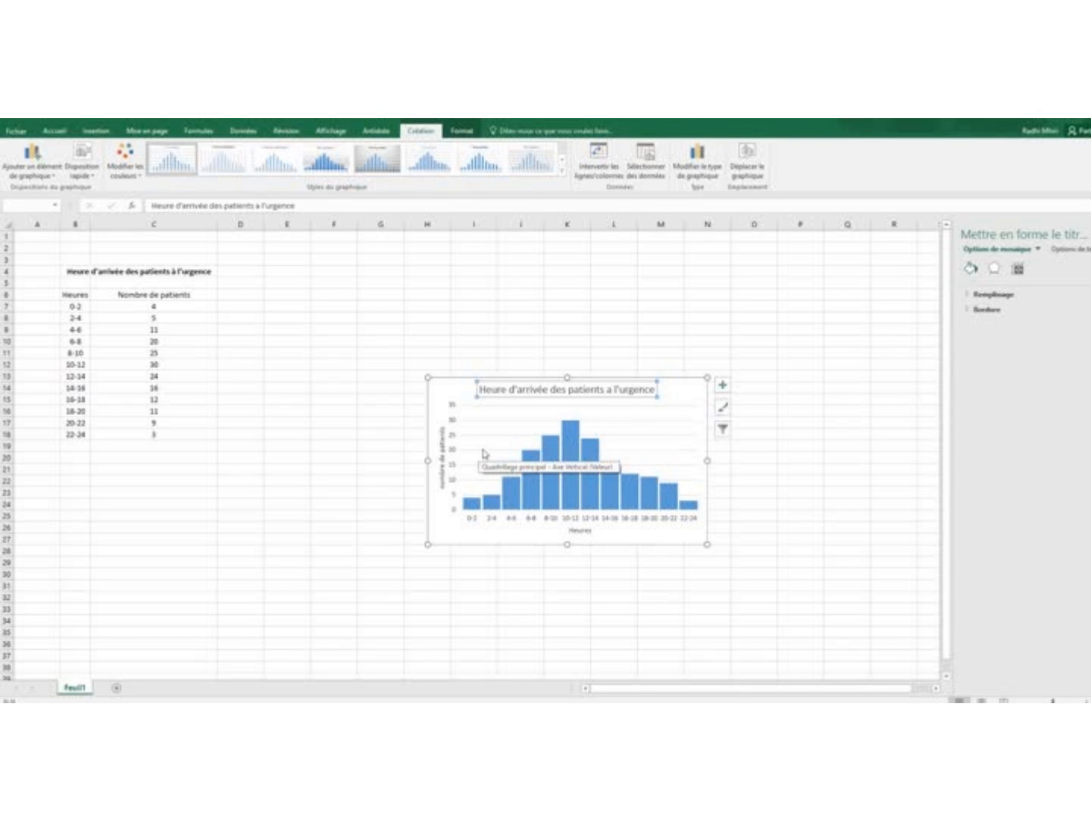
{"action": "left_click", "coordinate": [739, 518]}
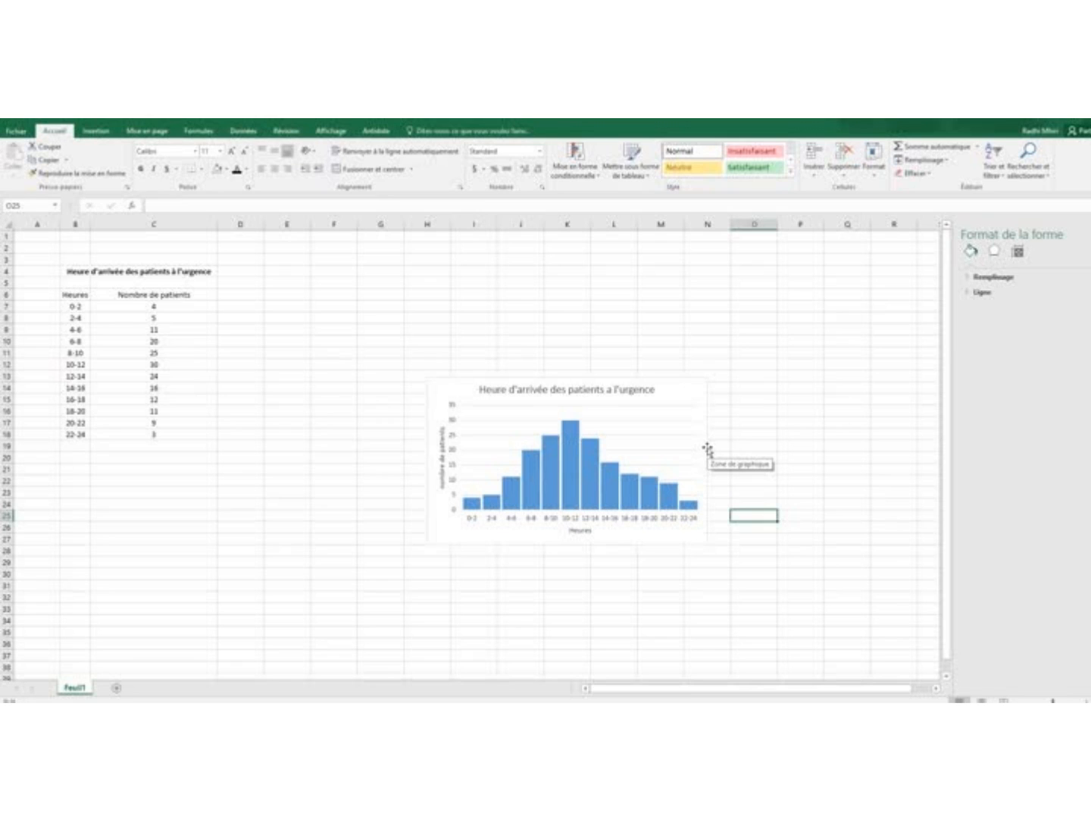
- Move the histogram to the new sheet Graphique1 and compare it with the data sheet Feuil1
{"action": "left_click", "coordinate": [706, 448]}
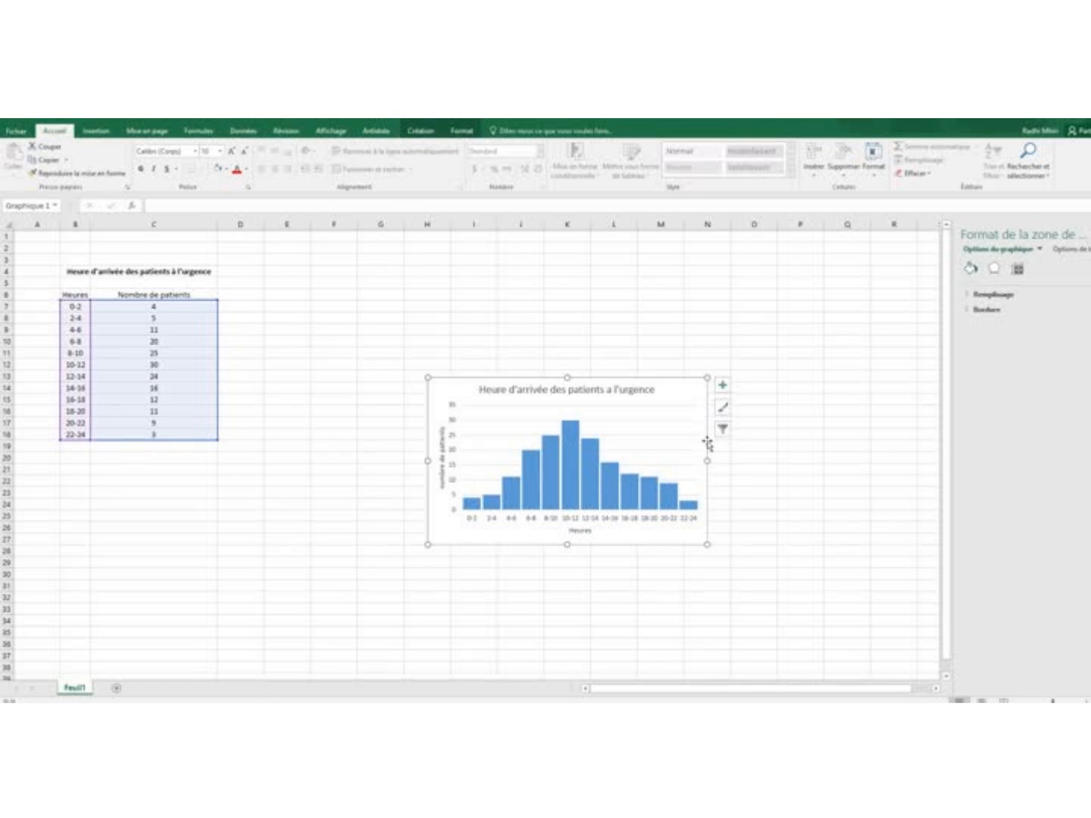
{"action": "right_click", "coordinate": [707, 441]}
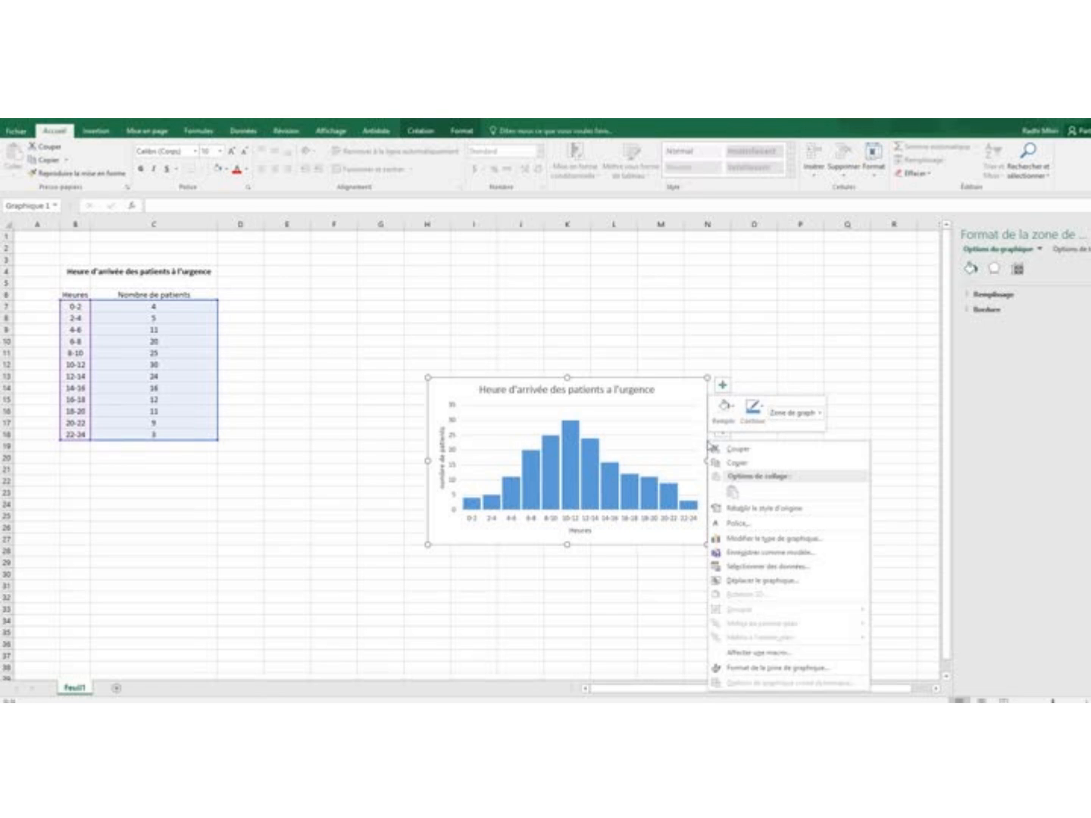
{"action": "left_click", "coordinate": [739, 582]}
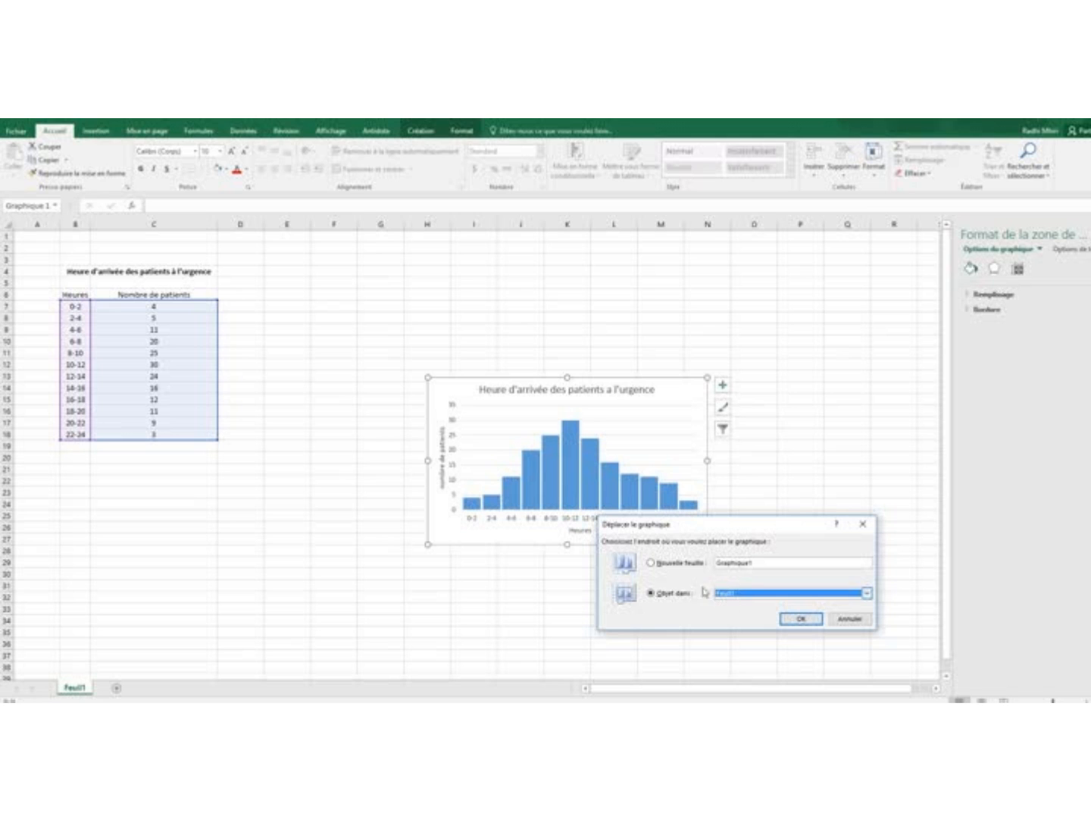
{"action": "left_click", "coordinate": [652, 563]}
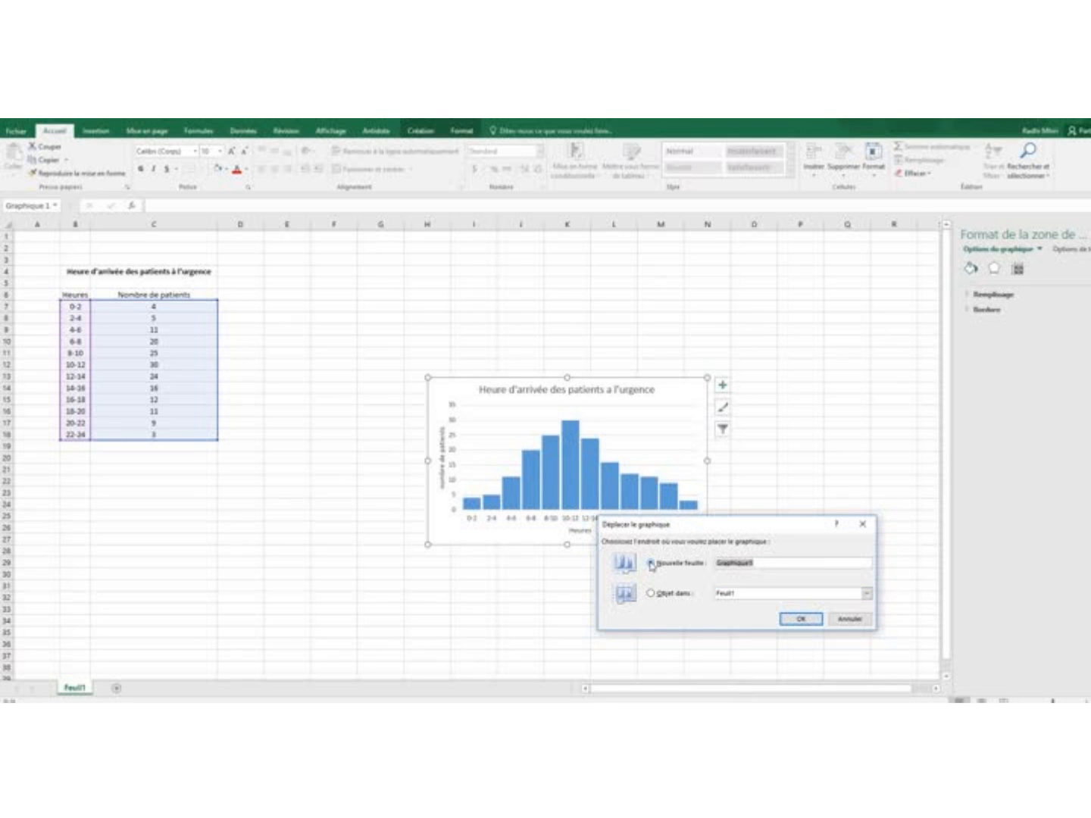
{"action": "left_click", "coordinate": [806, 620]}
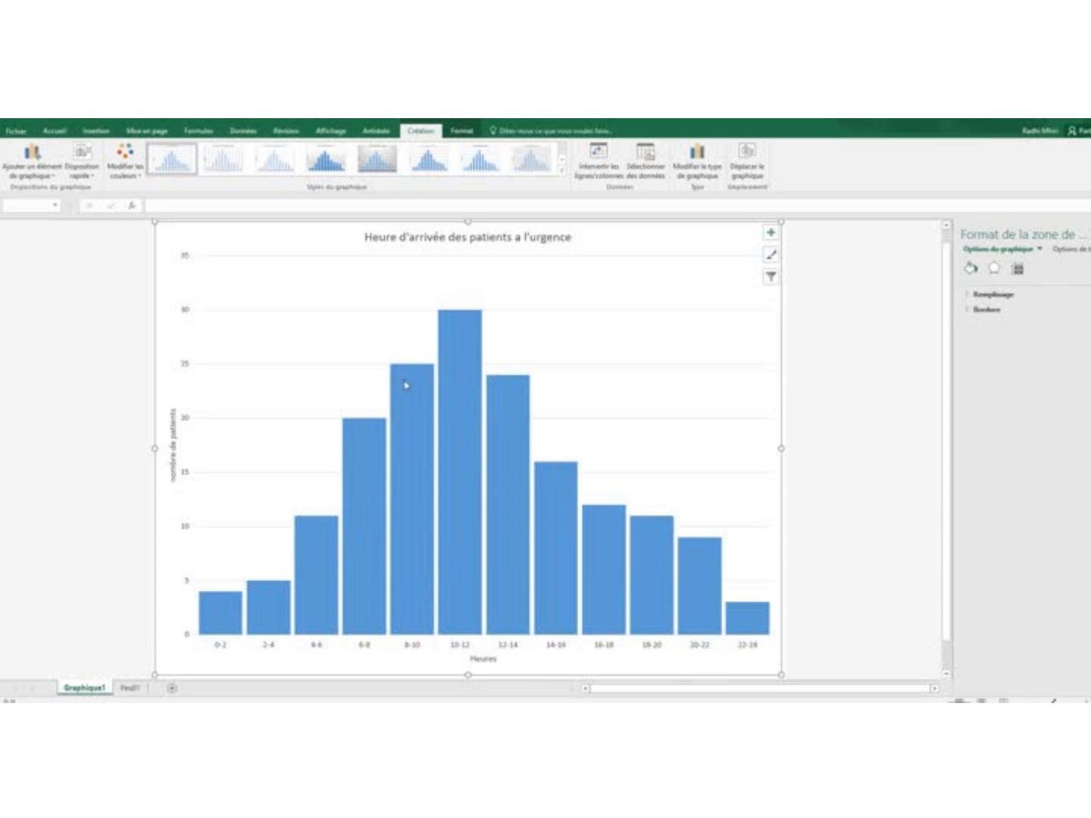
{"action": "mouse_move", "coordinate": [407, 393]}
{"action": "left_click", "coordinate": [130, 688]}
{"action": "left_click", "coordinate": [85, 688]}
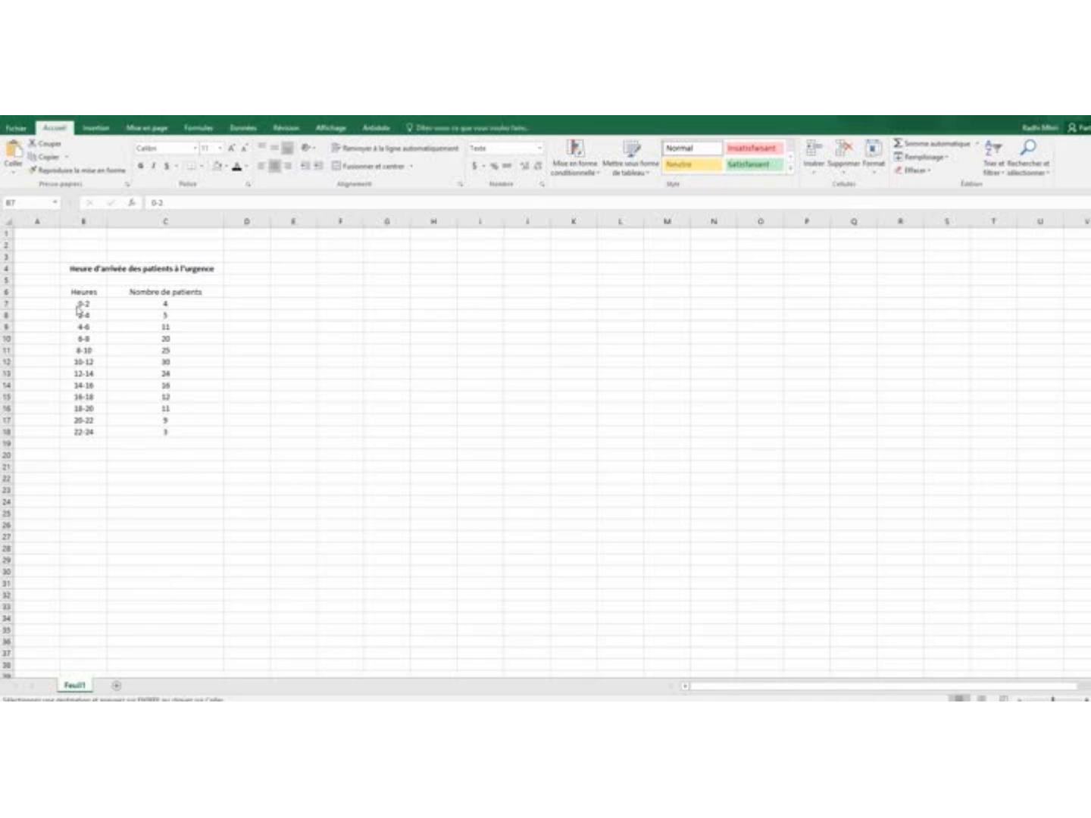
- Insert the recommended clustered column chart (Histogramme groupé) from the hours and patient counts in B7:C18
{"action": "left_click_drag", "start_coordinate": [79, 306], "coordinate": [165, 428]}
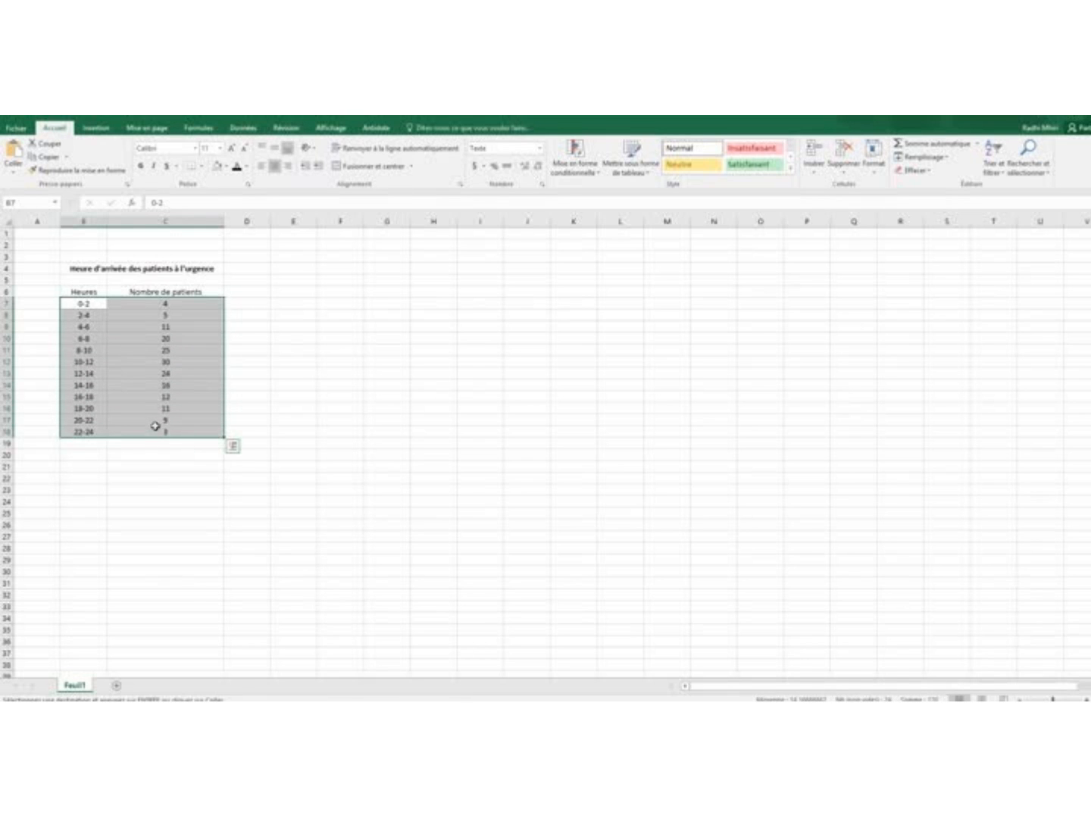
{"action": "left_click", "coordinate": [97, 130]}
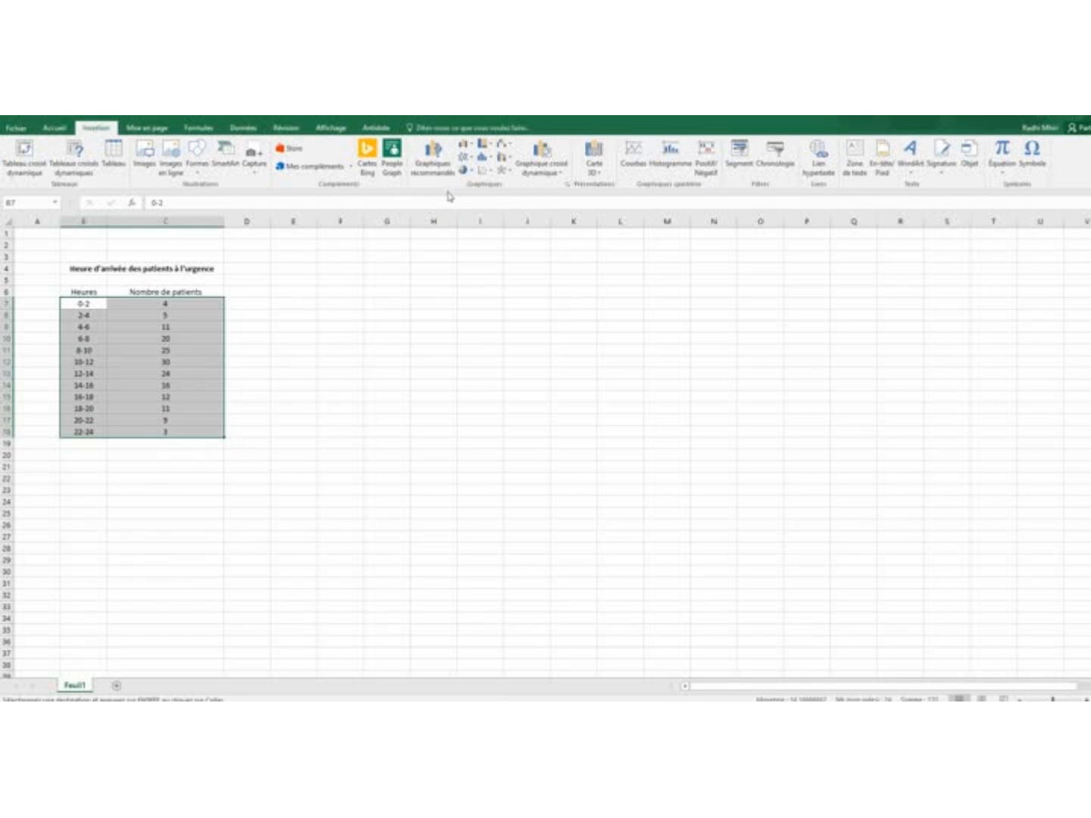
{"action": "left_click", "coordinate": [441, 169]}
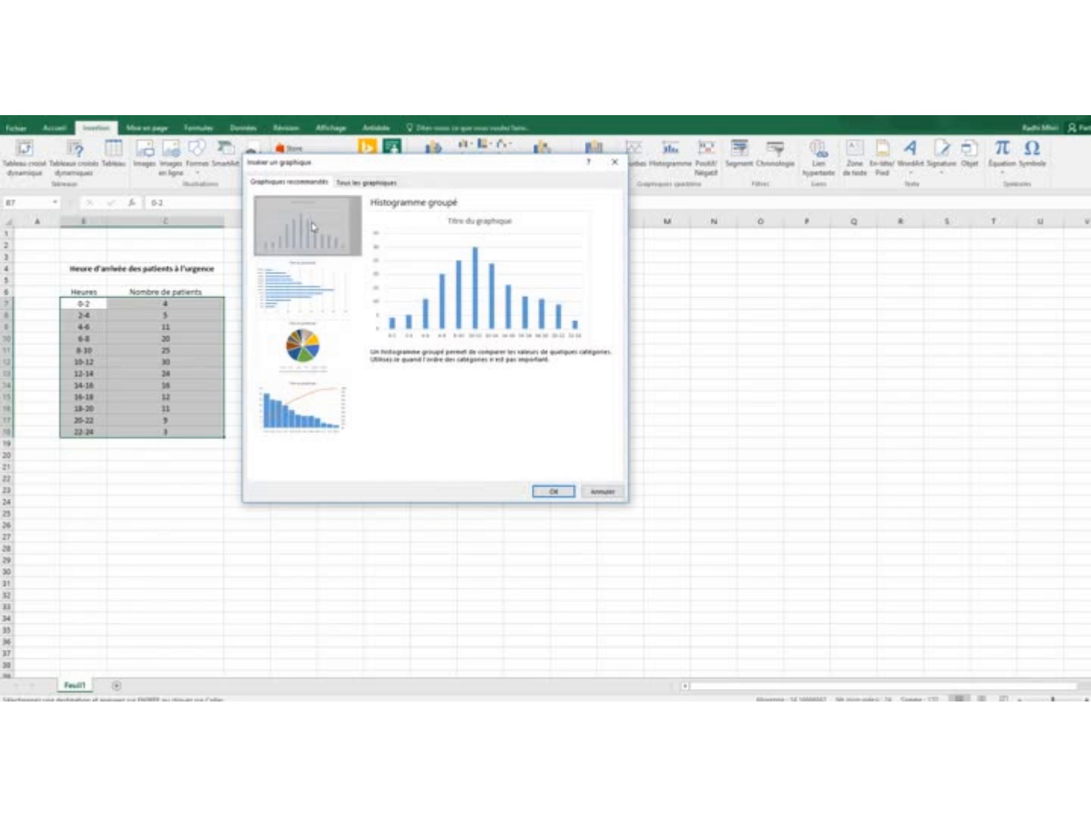
{"action": "left_click", "coordinate": [556, 495]}
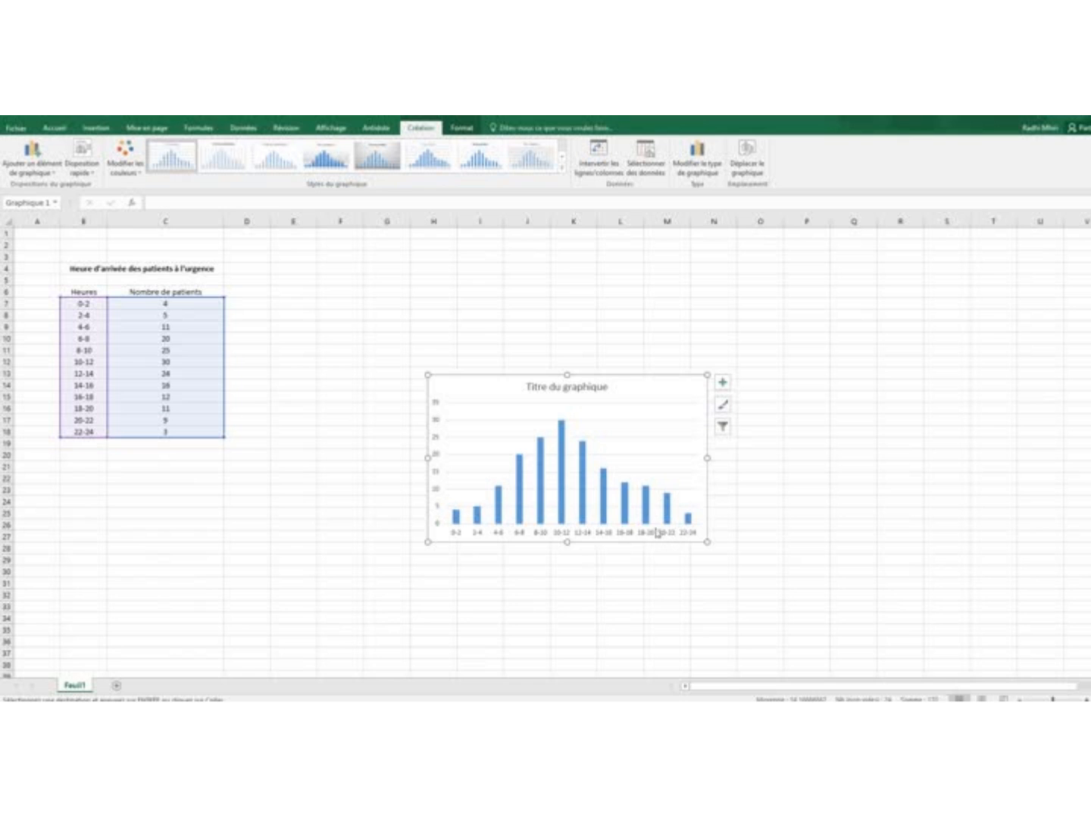
- Set the gap width (Largeur de l'intervalle) of the new chart's data series to 10%
{"action": "mouse_move", "coordinate": [623, 501]}
{"action": "left_click", "coordinate": [670, 508]}
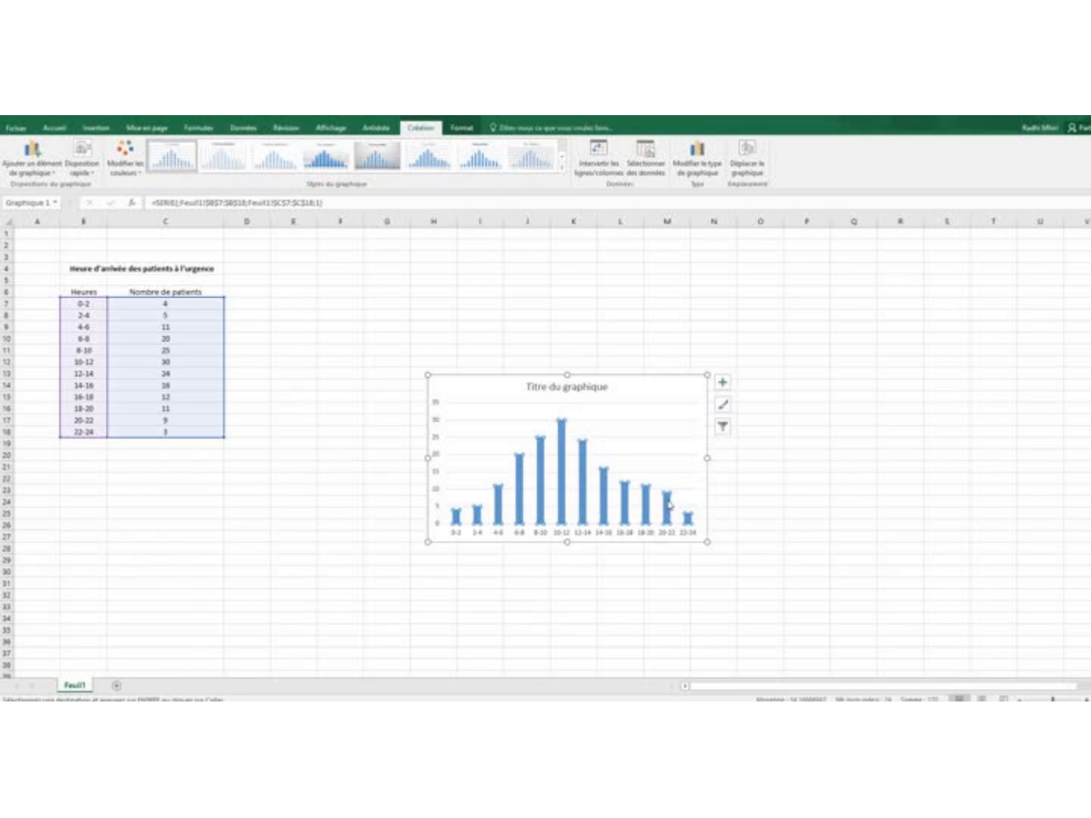
{"action": "right_click", "coordinate": [668, 504]}
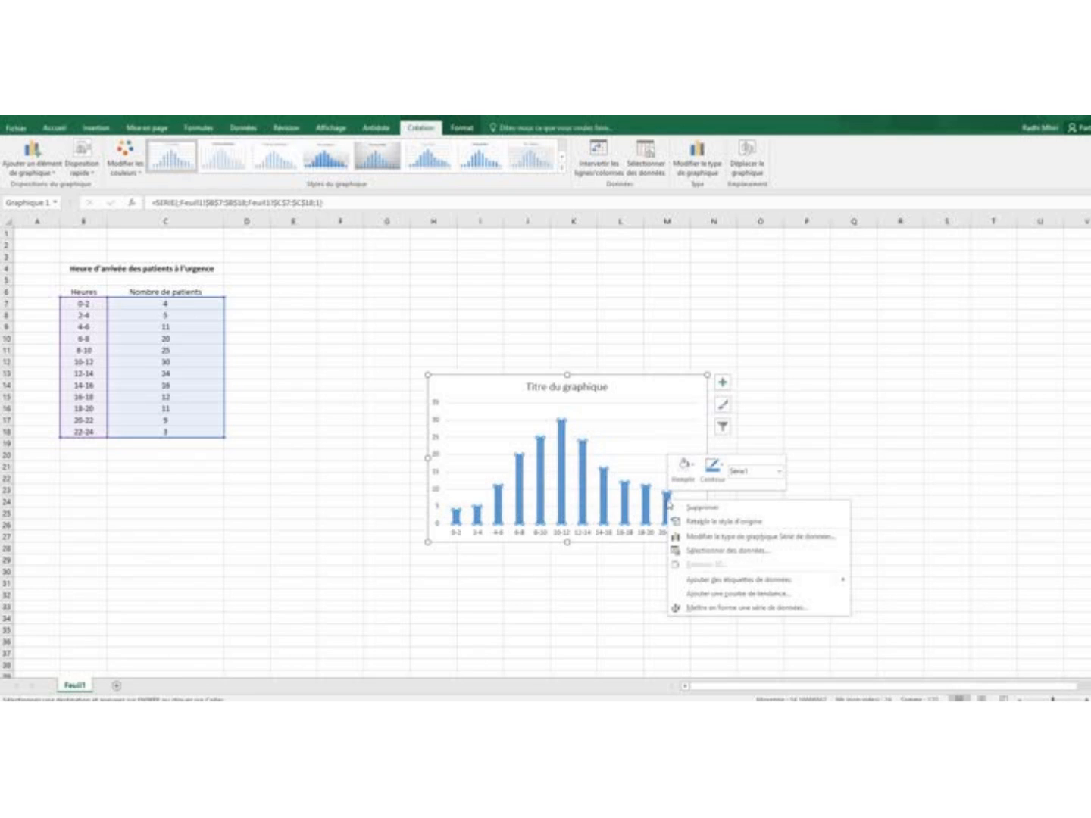
{"action": "left_click", "coordinate": [694, 608]}
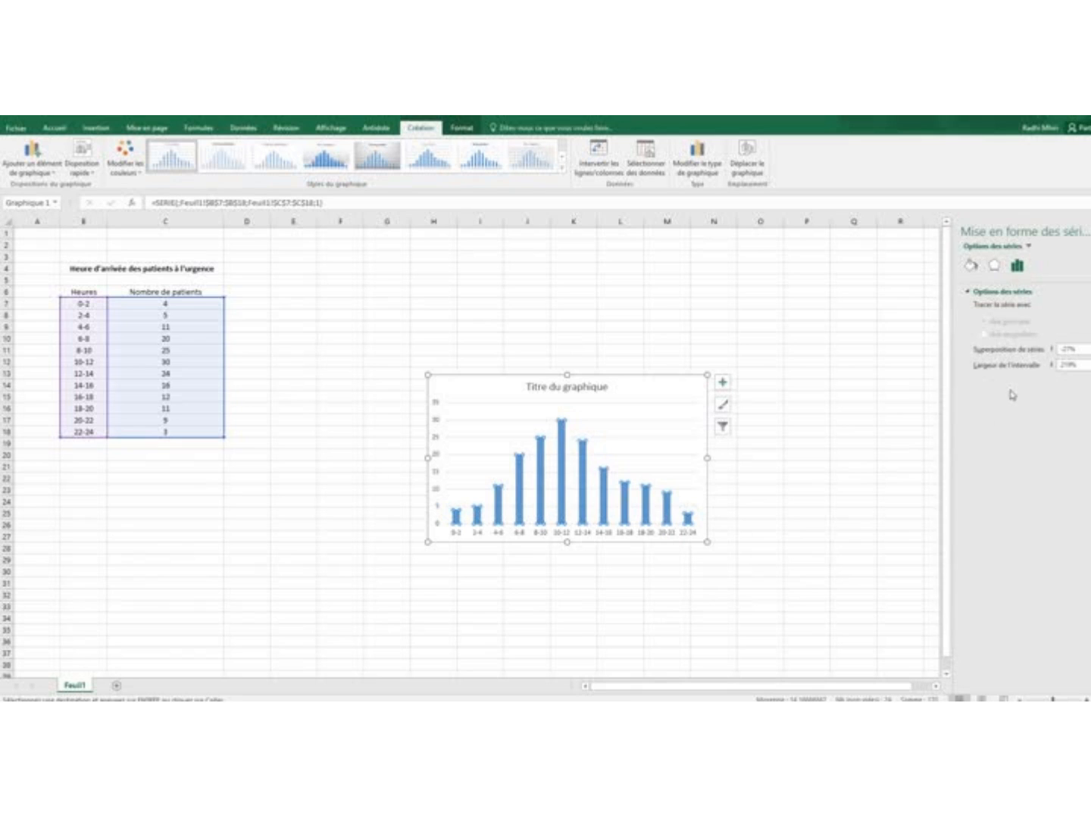
{"action": "left_click", "coordinate": [1079, 366]}
{"action": "left_click_drag", "start_coordinate": [1078, 366], "coordinate": [1056, 367]}
{"action": "type", "text": "10"}
{"action": "key", "text": "Return"}
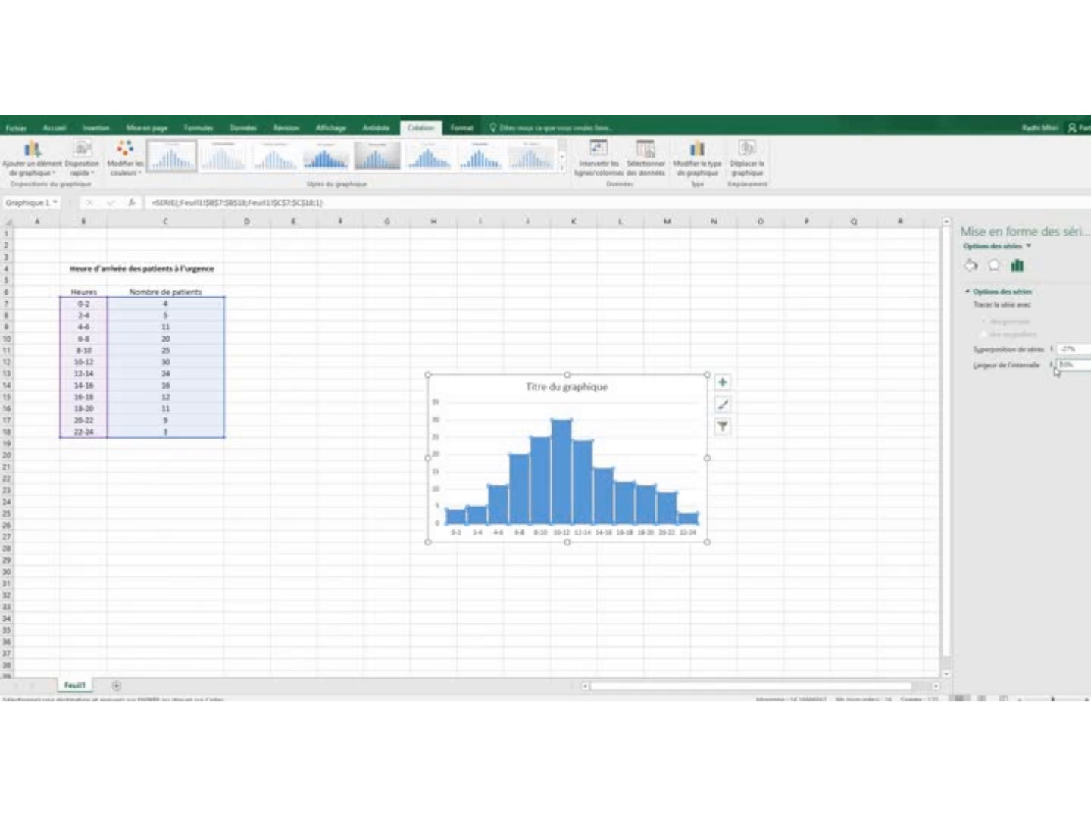
{"action": "left_click", "coordinate": [727, 564]}
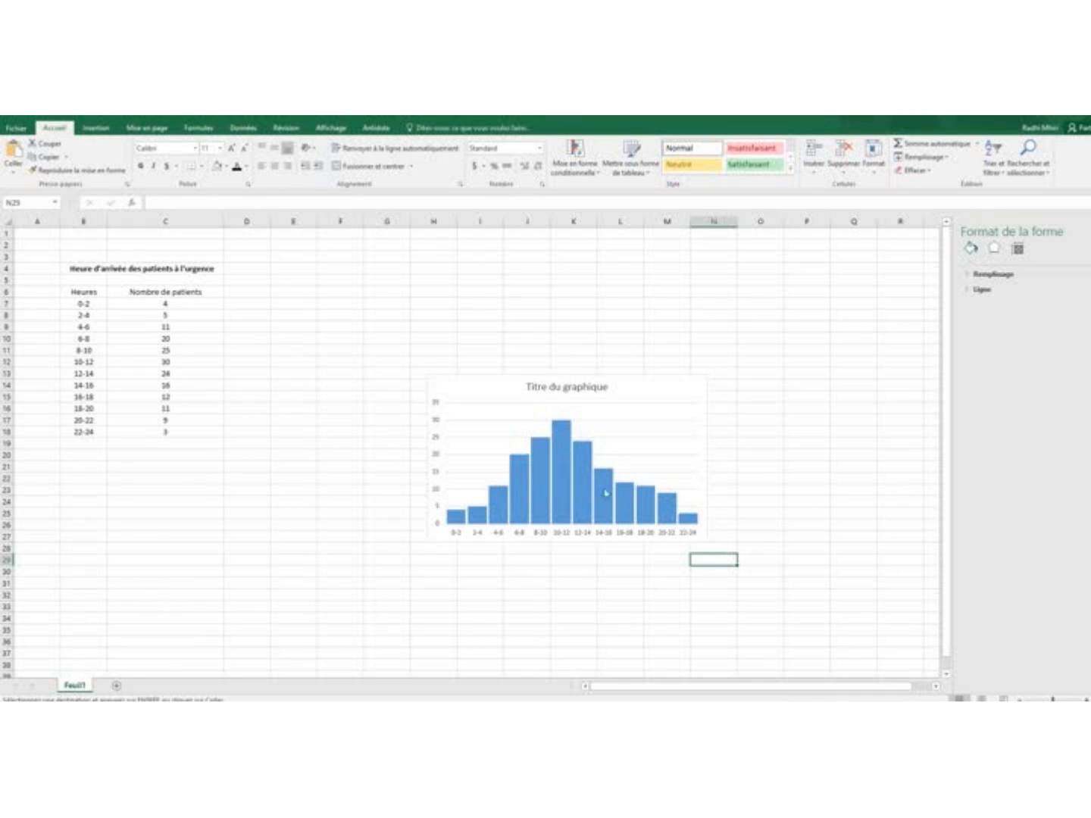
- Add a primary horizontal axis title to the new chart with the text "heures"
{"action": "mouse_move", "coordinate": [569, 482]}
{"action": "left_click", "coordinate": [581, 383]}
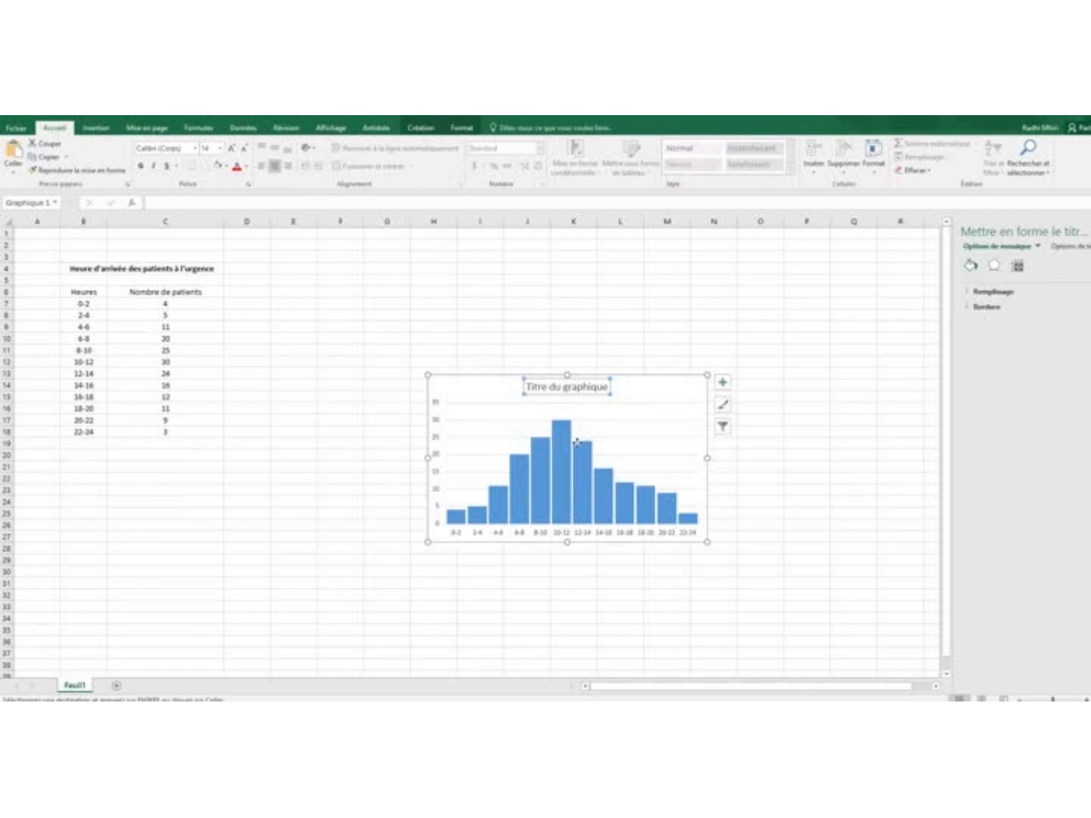
{"action": "left_click", "coordinate": [422, 129]}
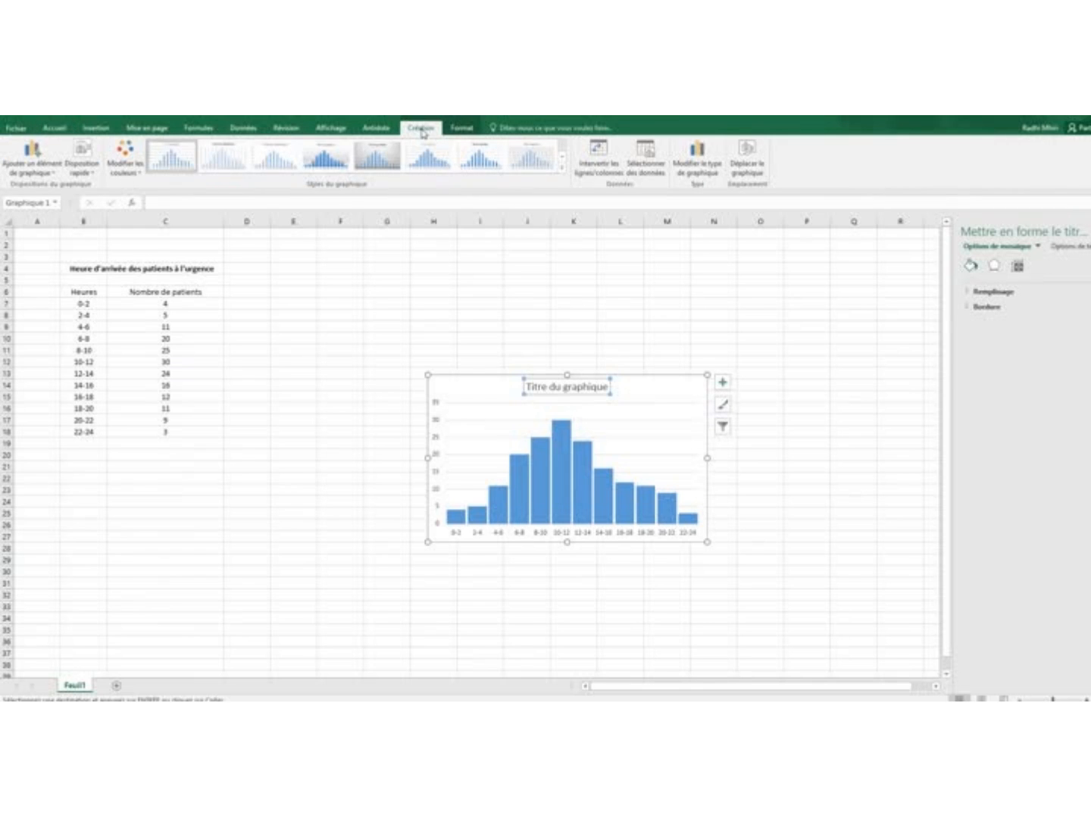
{"action": "left_click", "coordinate": [51, 174]}
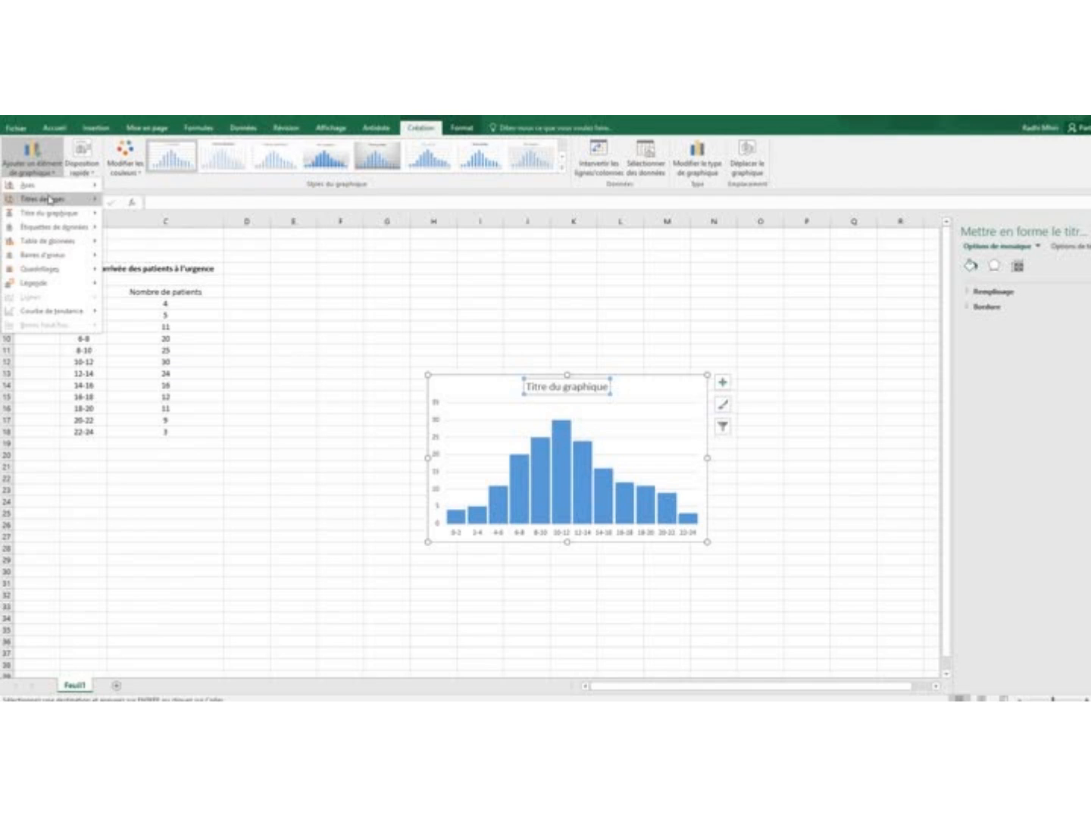
{"action": "mouse_move", "coordinate": [53, 200]}
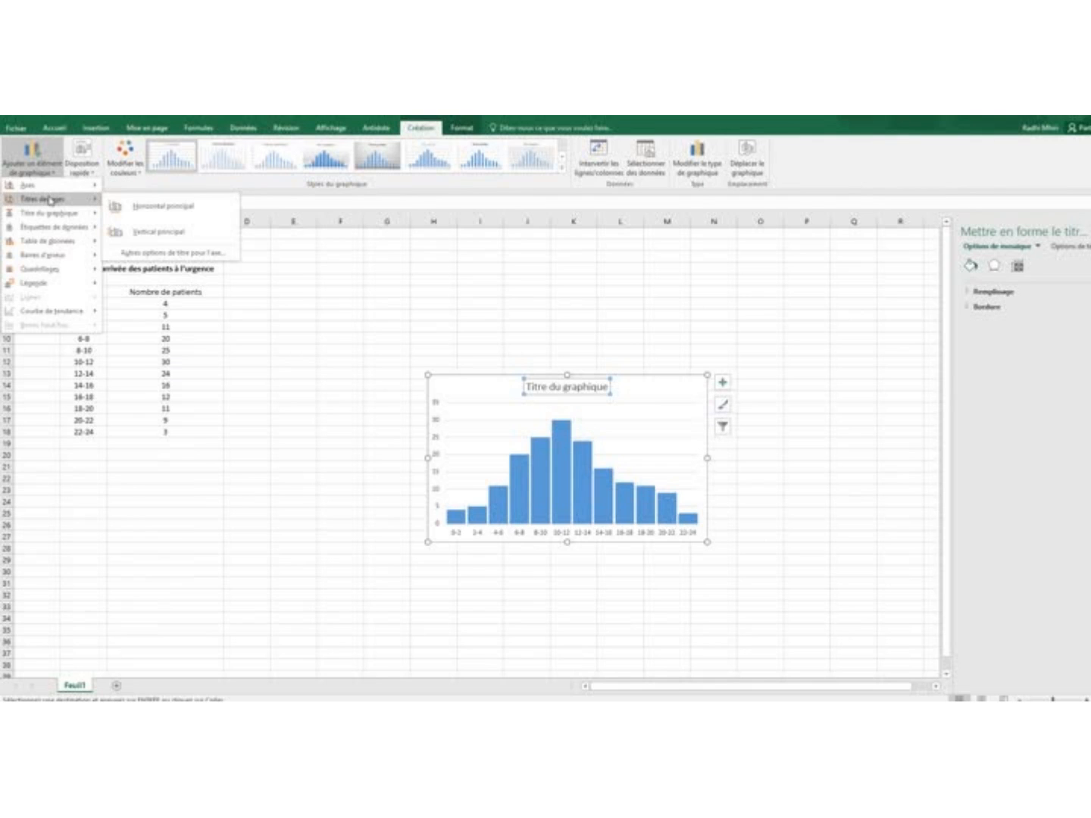
{"action": "left_click", "coordinate": [146, 210]}
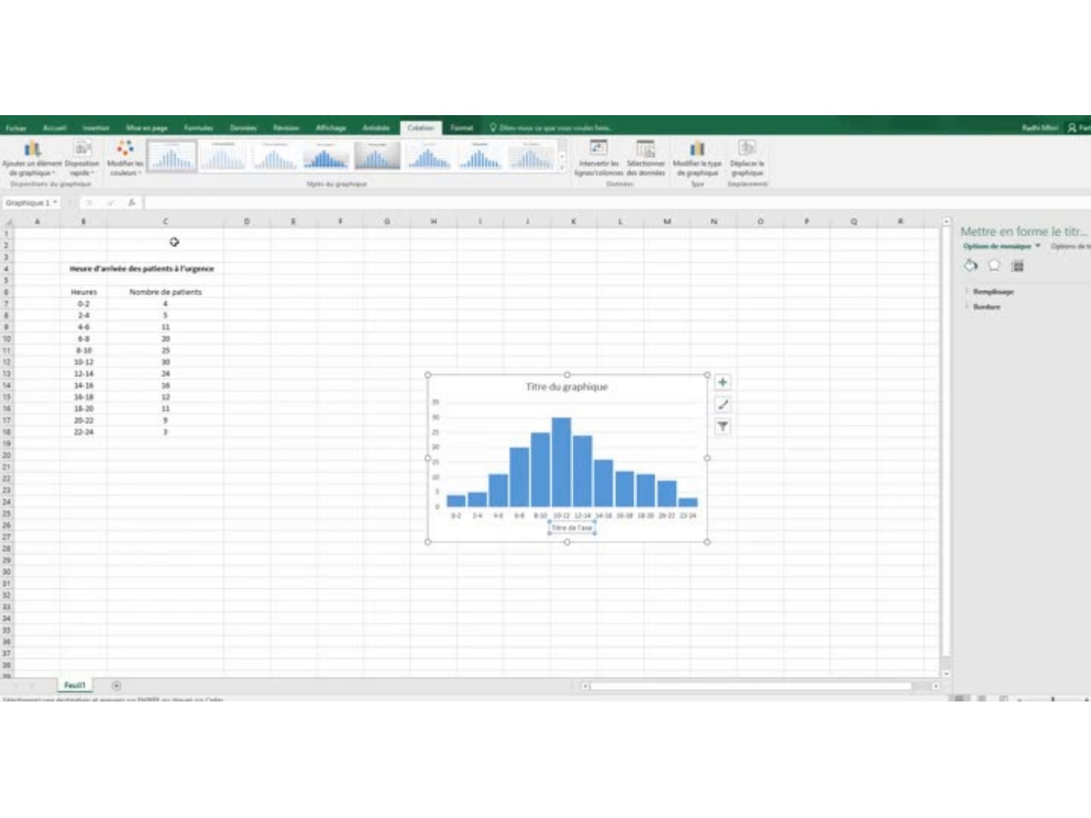
{"action": "left_click", "coordinate": [163, 202]}
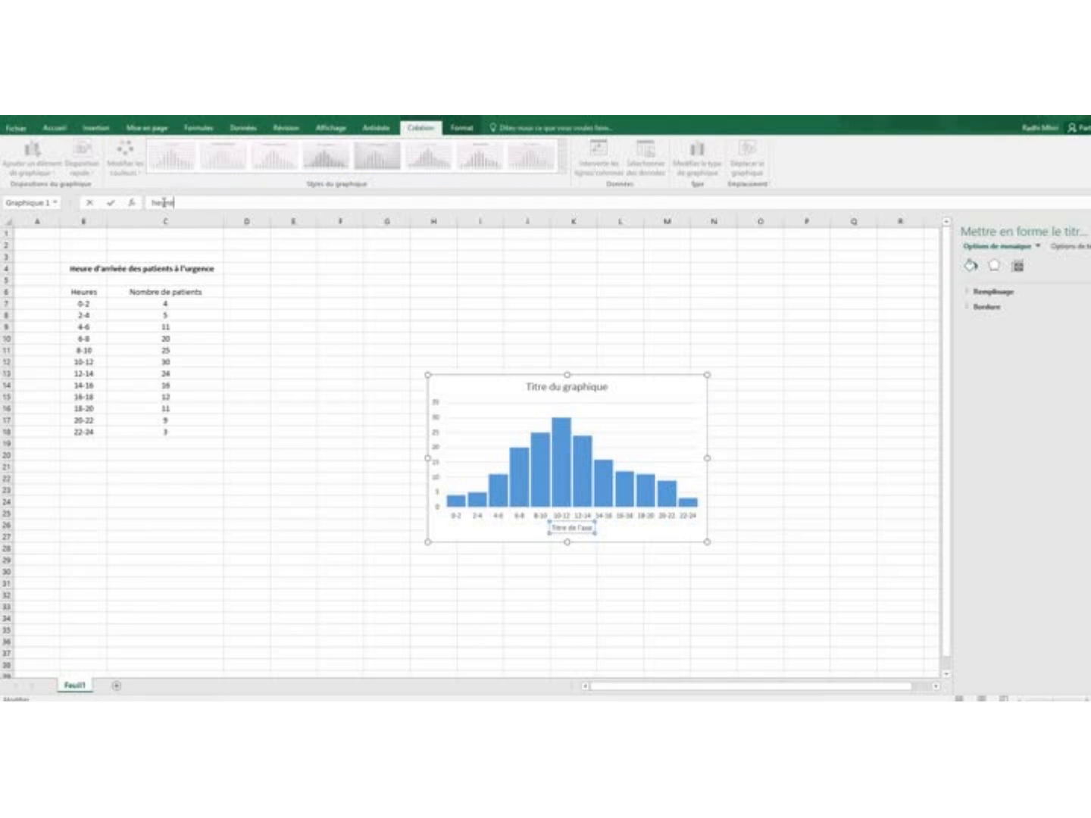
{"action": "key", "text": "Return"}
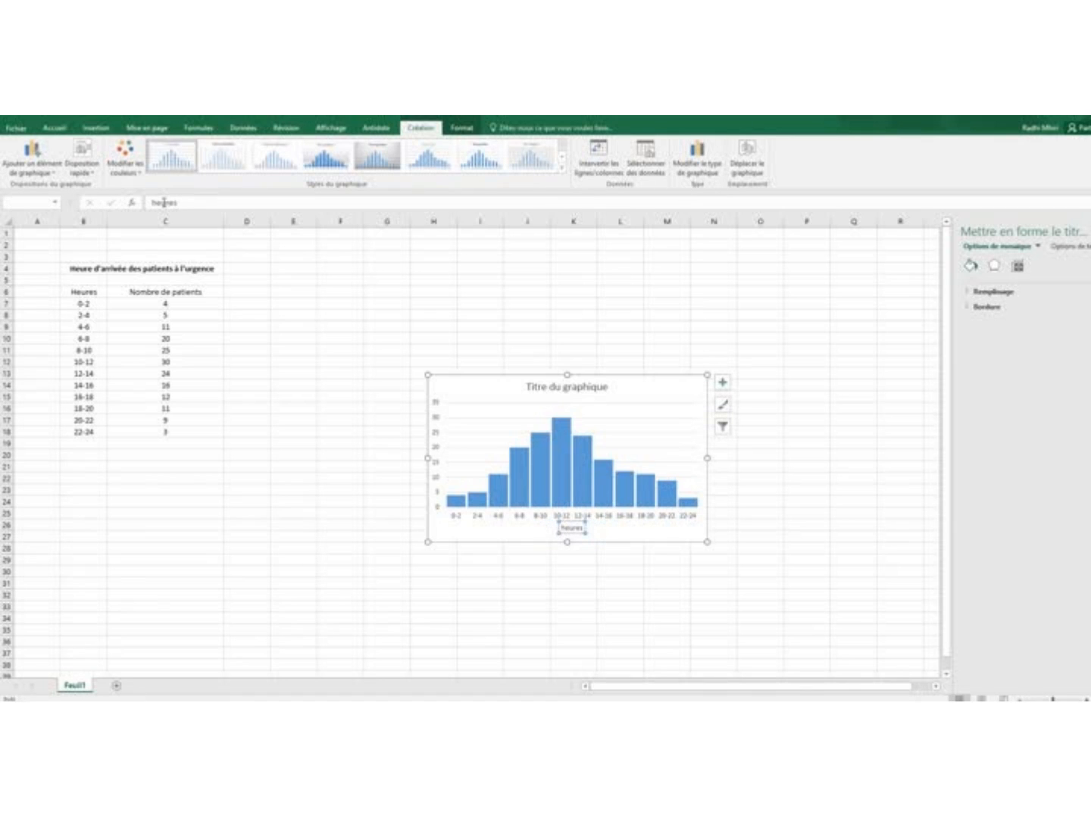
- Add a primary vertical axis title to the new chart with the text "Nombre de patients"
{"action": "left_click", "coordinate": [43, 176]}
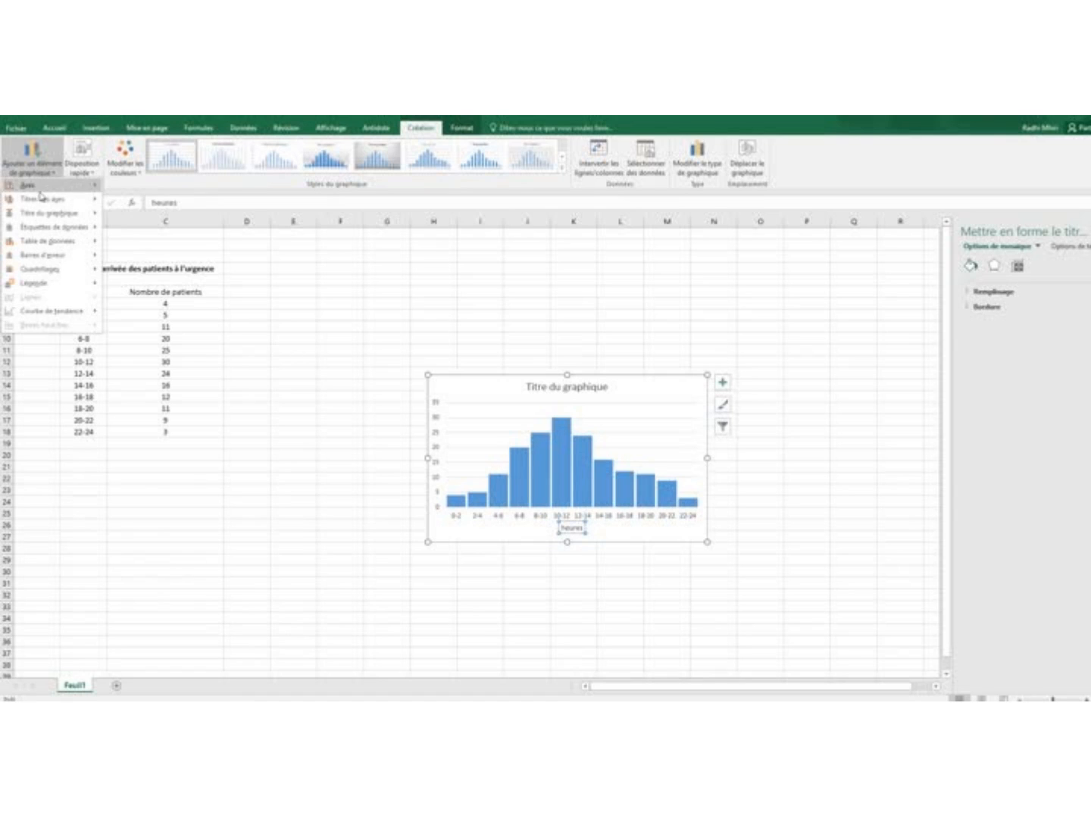
{"action": "mouse_move", "coordinate": [45, 200]}
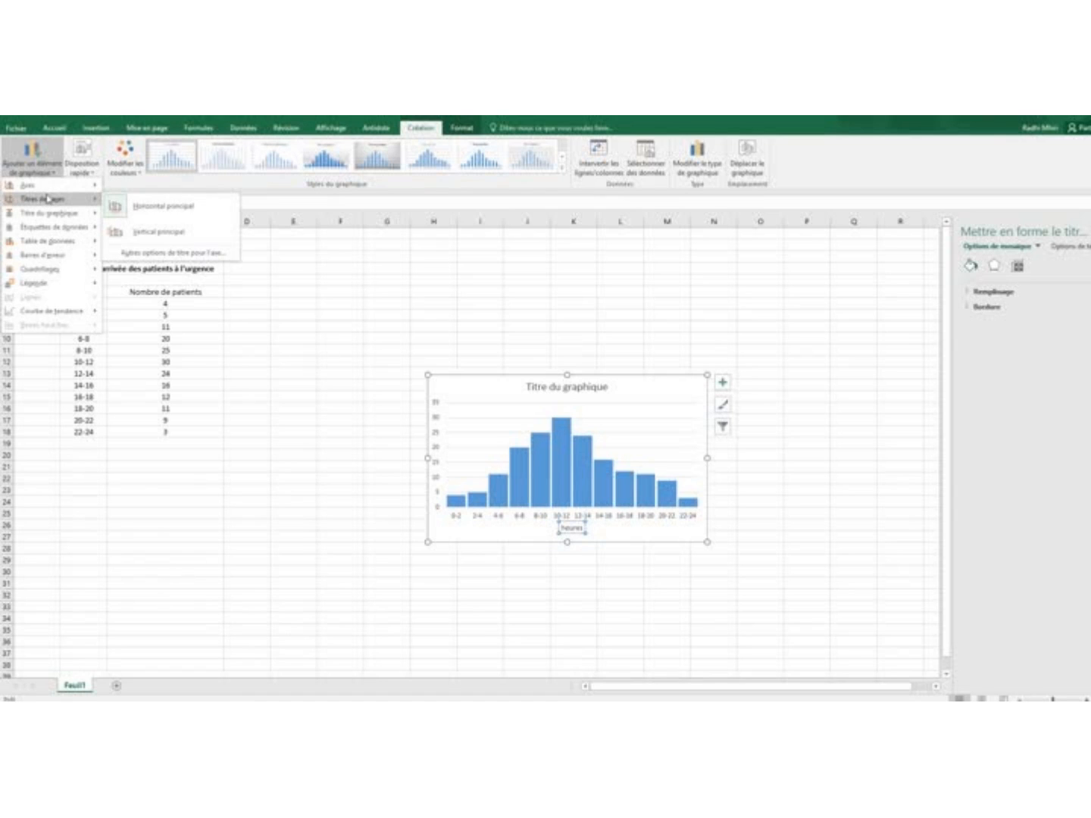
{"action": "left_click", "coordinate": [148, 231]}
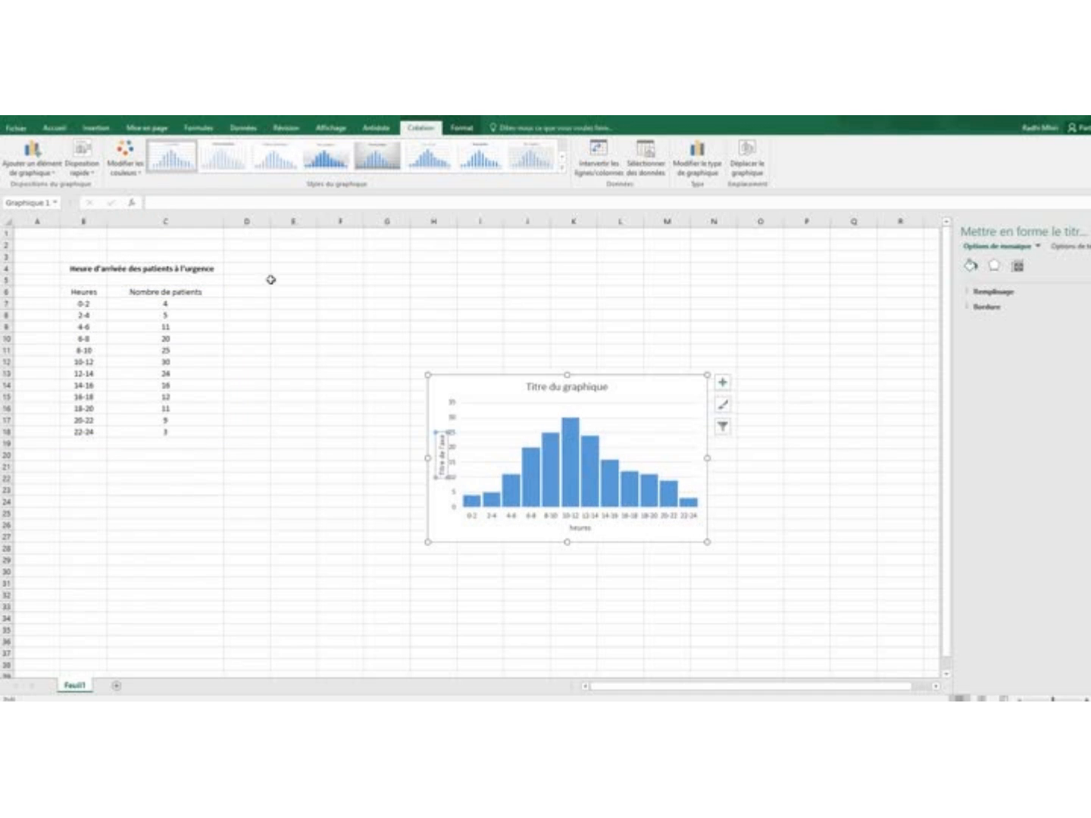
{"action": "left_click", "coordinate": [175, 201]}
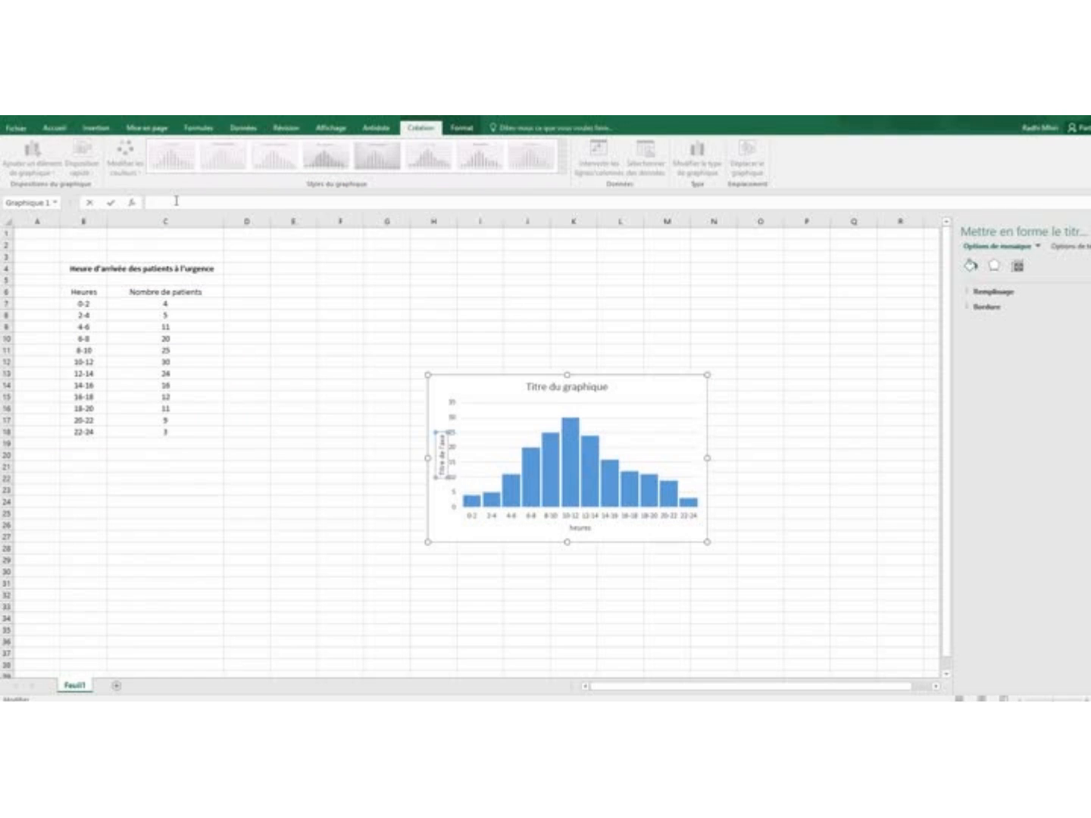
{"action": "type", "text": "Nombre de patients"}
{"action": "key", "text": "Return"}
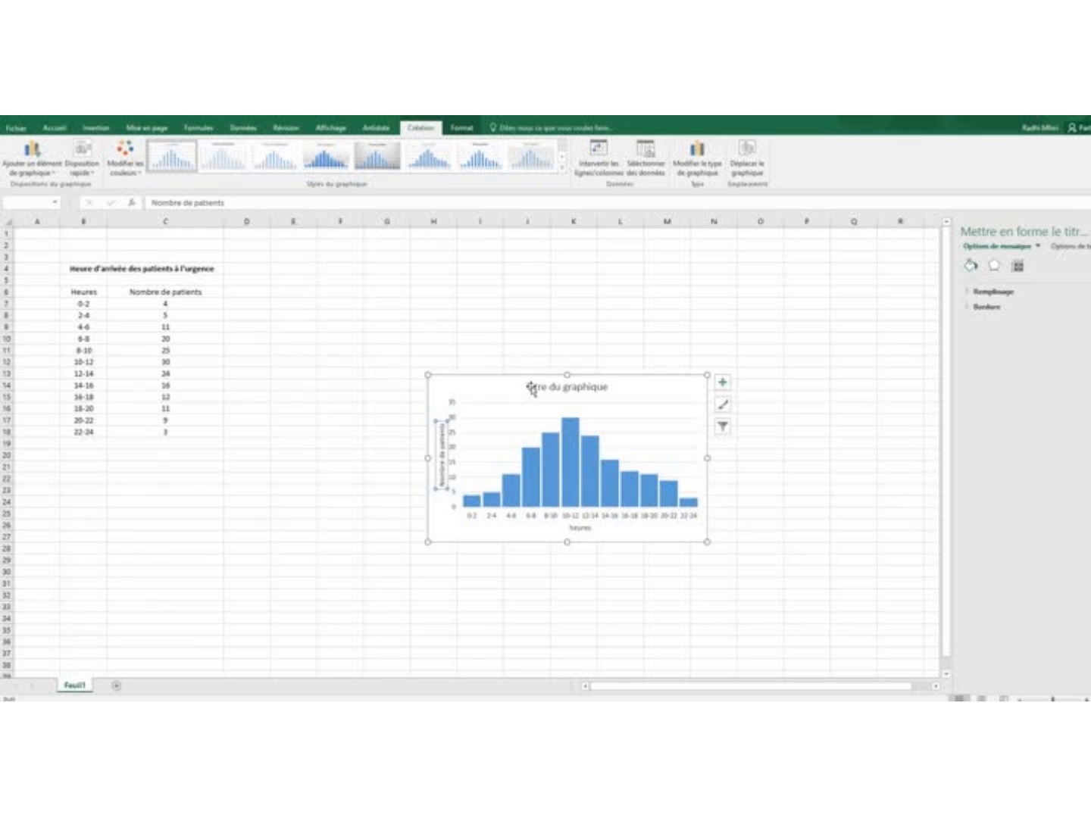
- Place the chart title above the new chart and set its text to "Heure d'arrivée des patients"
{"action": "left_click", "coordinate": [32, 168]}
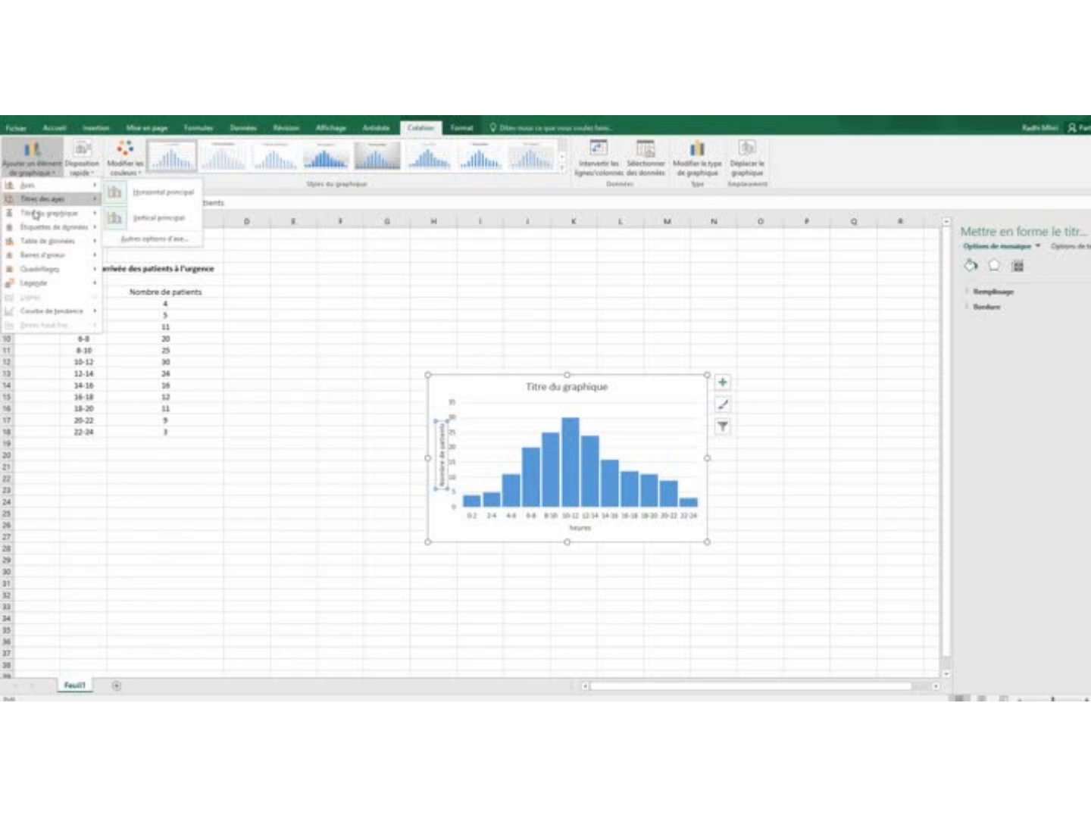
{"action": "mouse_move", "coordinate": [35, 219]}
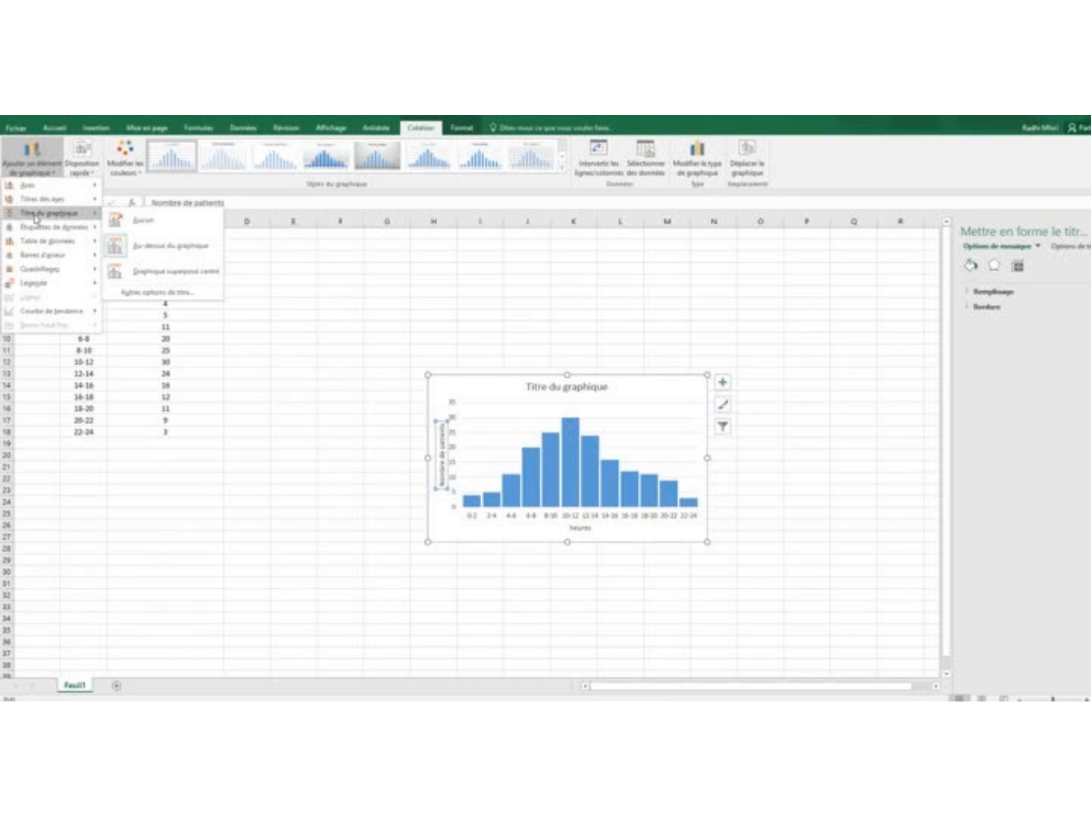
{"action": "left_click", "coordinate": [128, 246]}
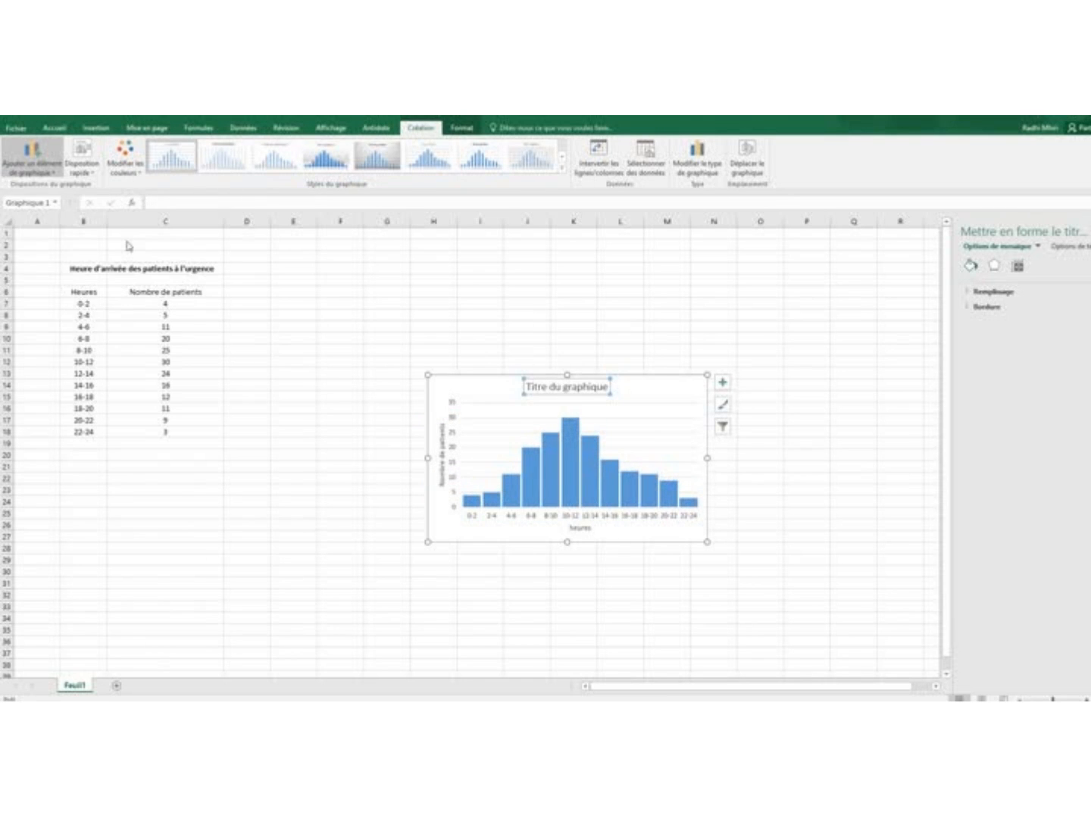
{"action": "left_click", "coordinate": [159, 203]}
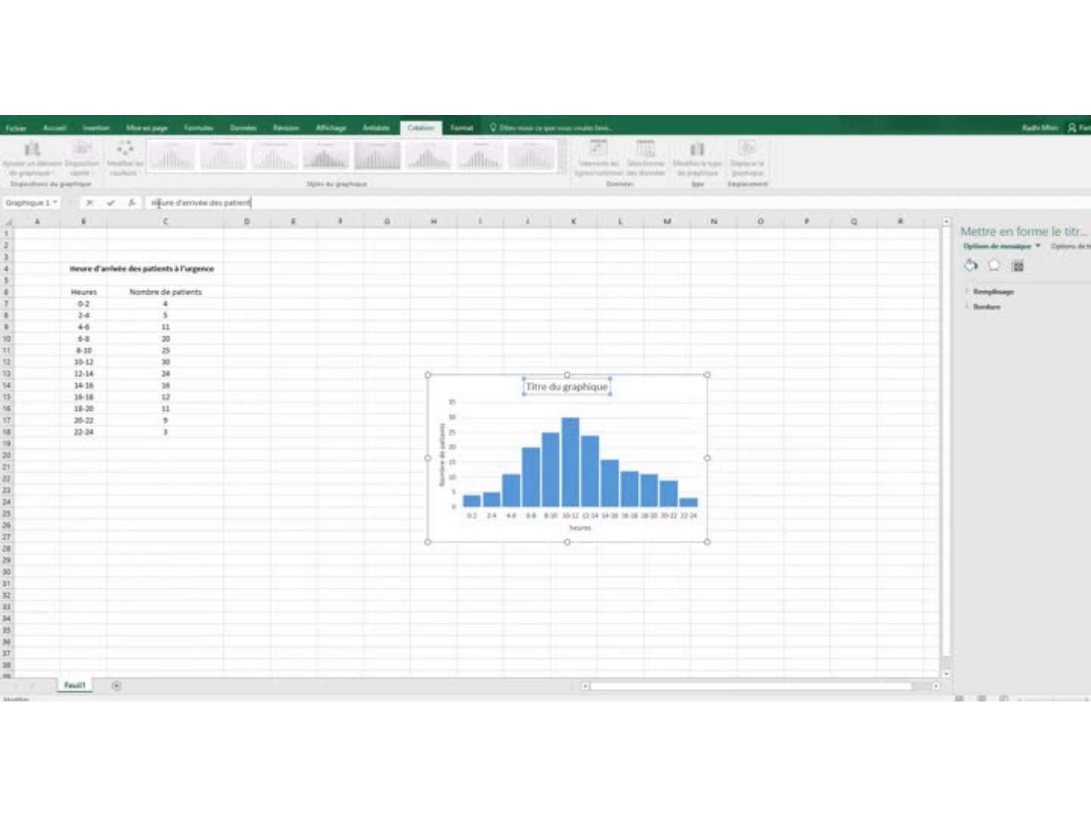
{"action": "key", "text": "Return"}
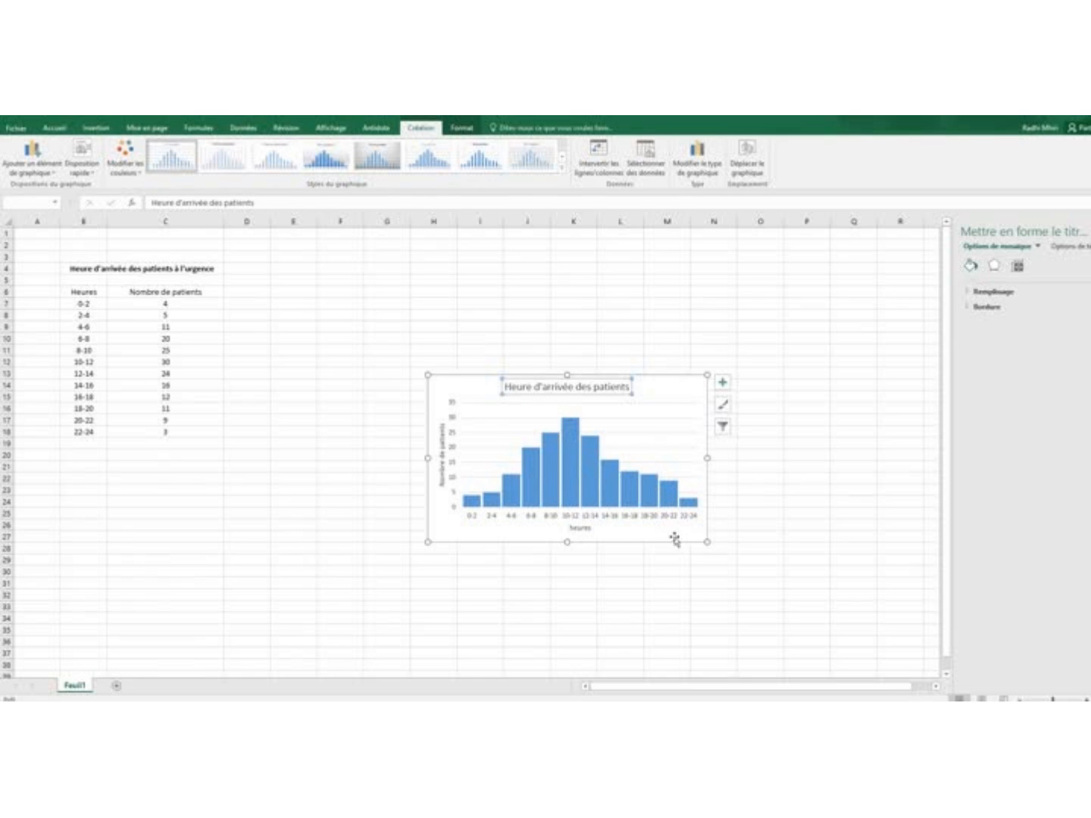
{"action": "left_click", "coordinate": [733, 527]}
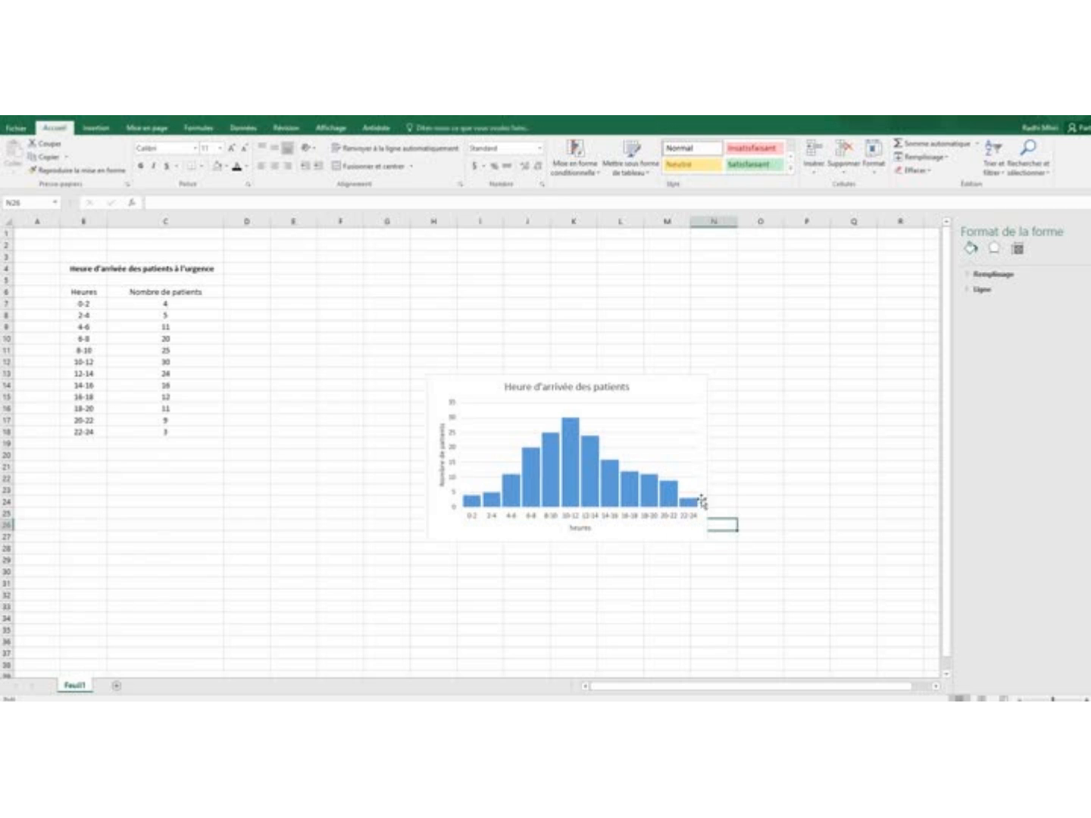
- Move the patient arrival histogram from Feuil1 to a new sheet of its own (Nouvelle feuille)
{"action": "left_click", "coordinate": [705, 452]}
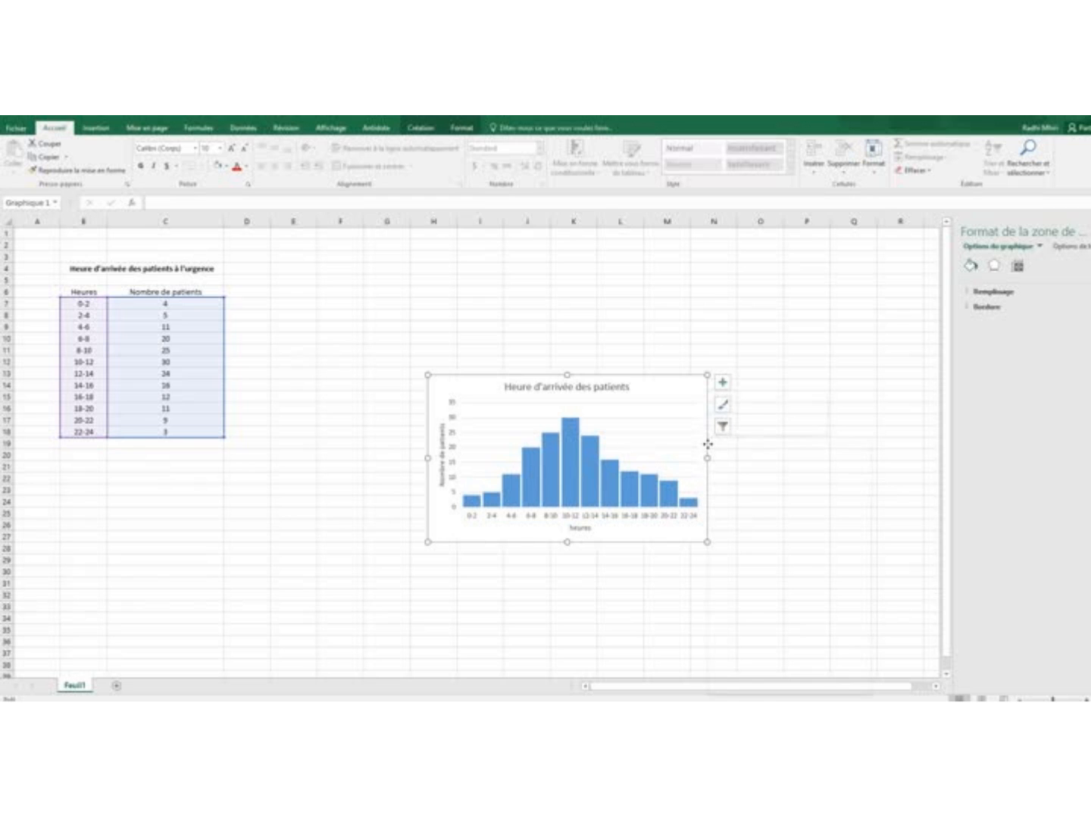
{"action": "right_click", "coordinate": [708, 447]}
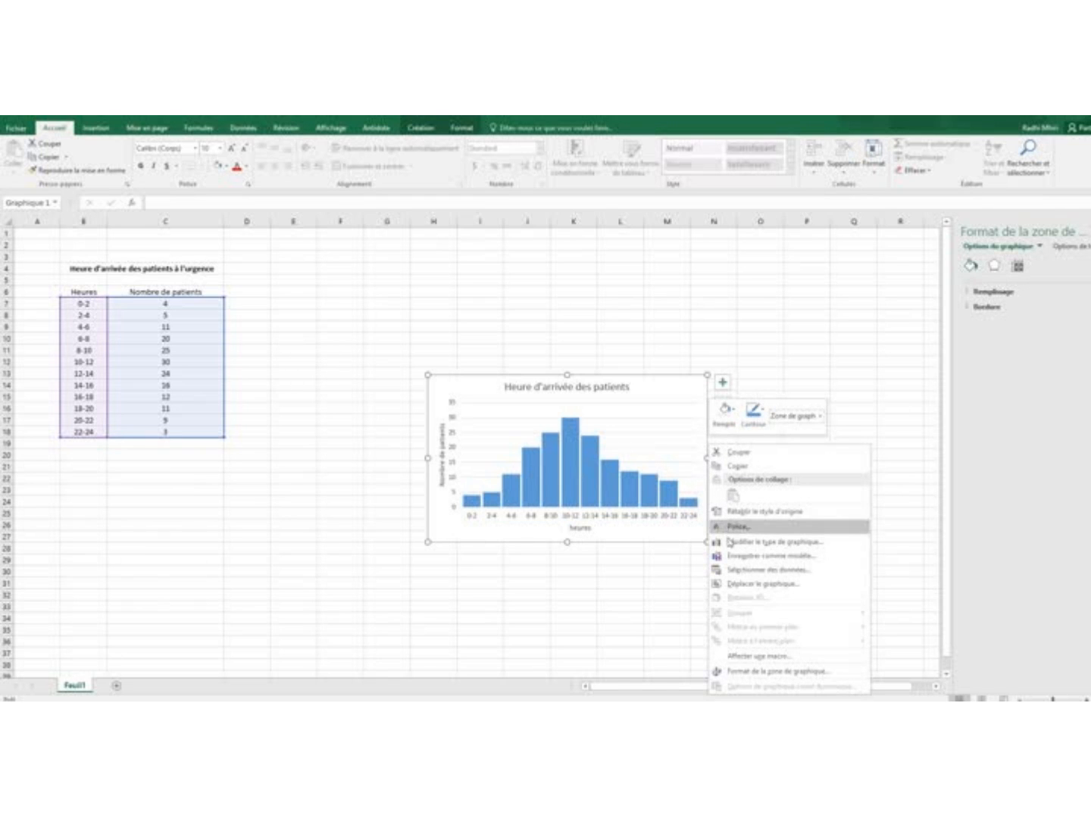
{"action": "left_click", "coordinate": [733, 586]}
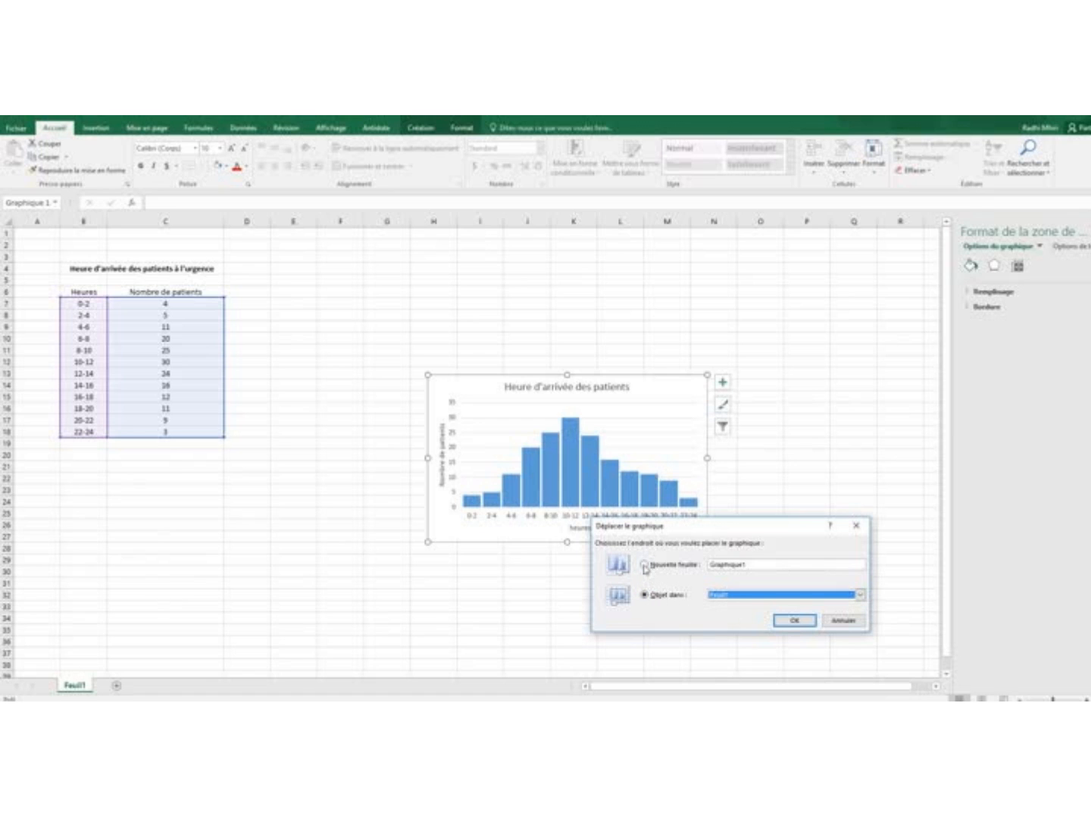
{"action": "left_click", "coordinate": [645, 566]}
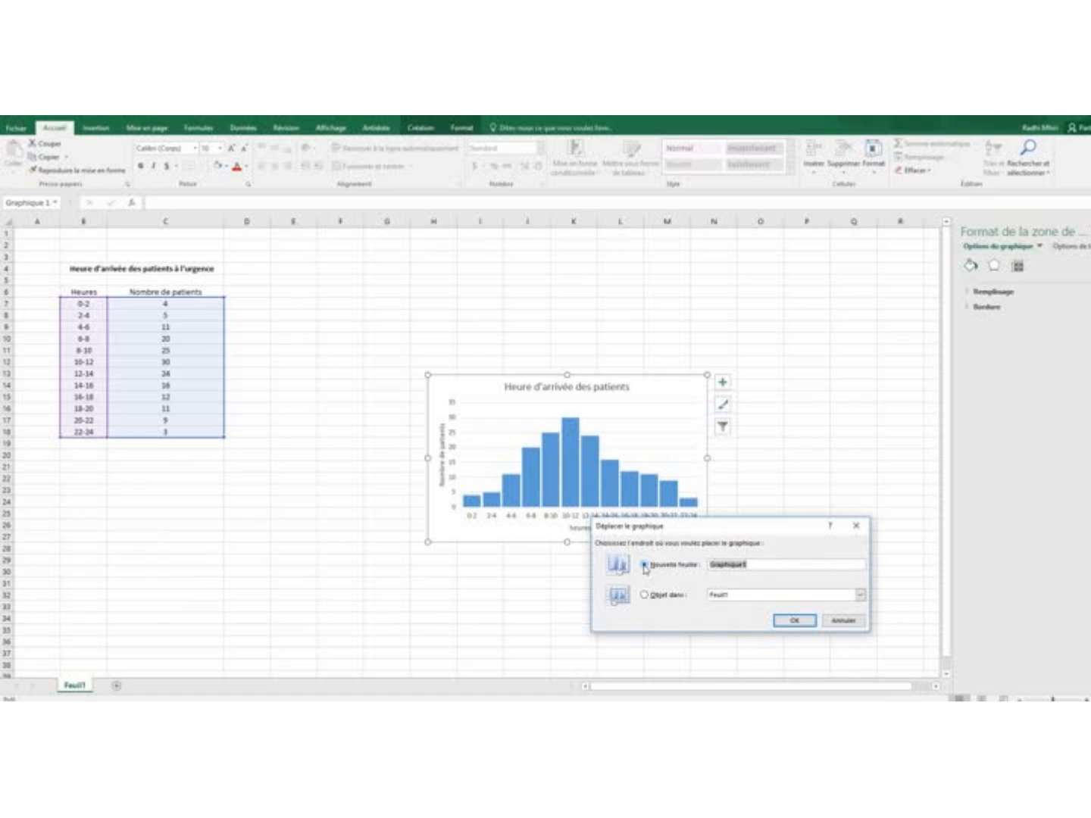
{"action": "left_click", "coordinate": [795, 622]}
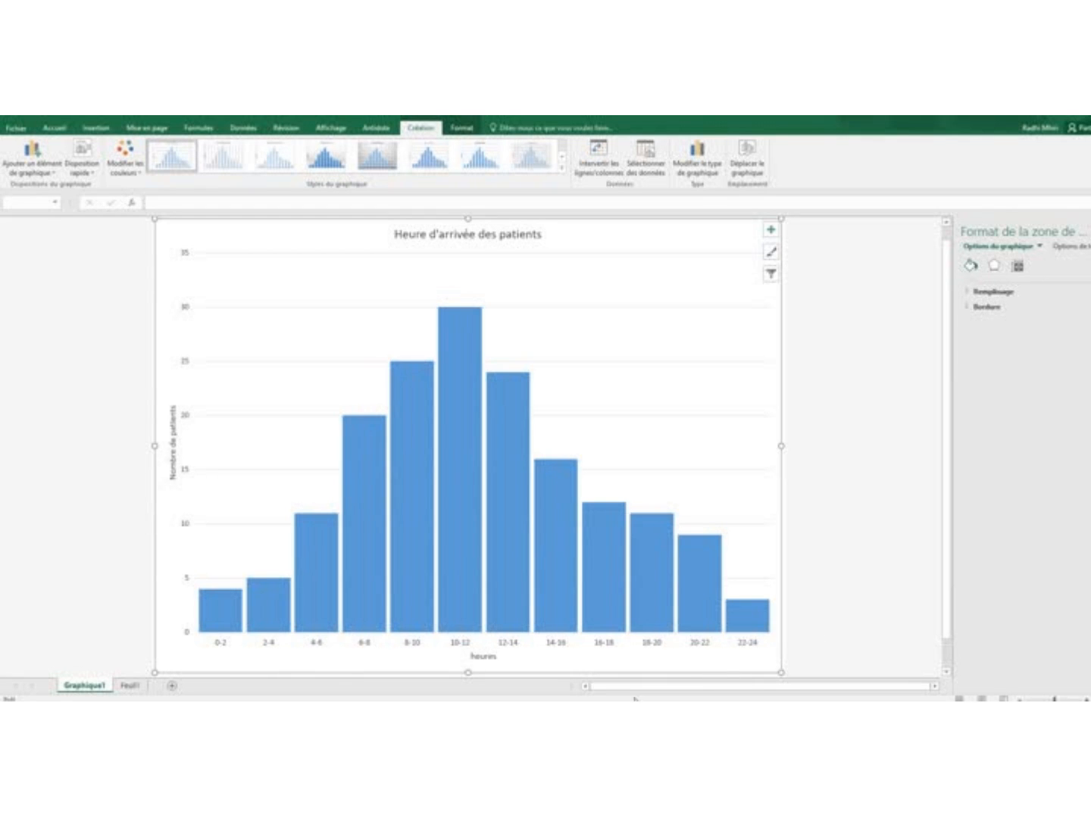
- Insert the recommended Pareto chart on Feuil1 from the hours and patient counts in B7:C18
{"action": "left_click", "coordinate": [128, 687]}
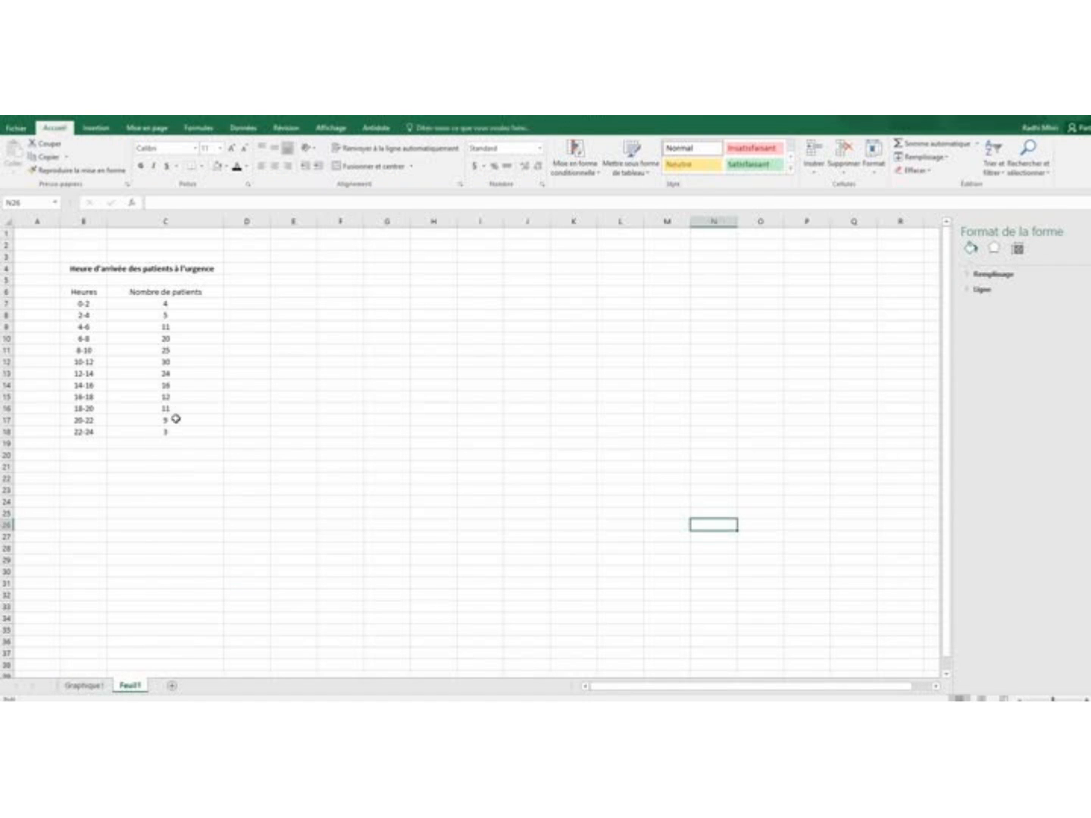
{"action": "left_click", "coordinate": [76, 303]}
{"action": "left_click_drag", "start_coordinate": [77, 303], "coordinate": [168, 431]}
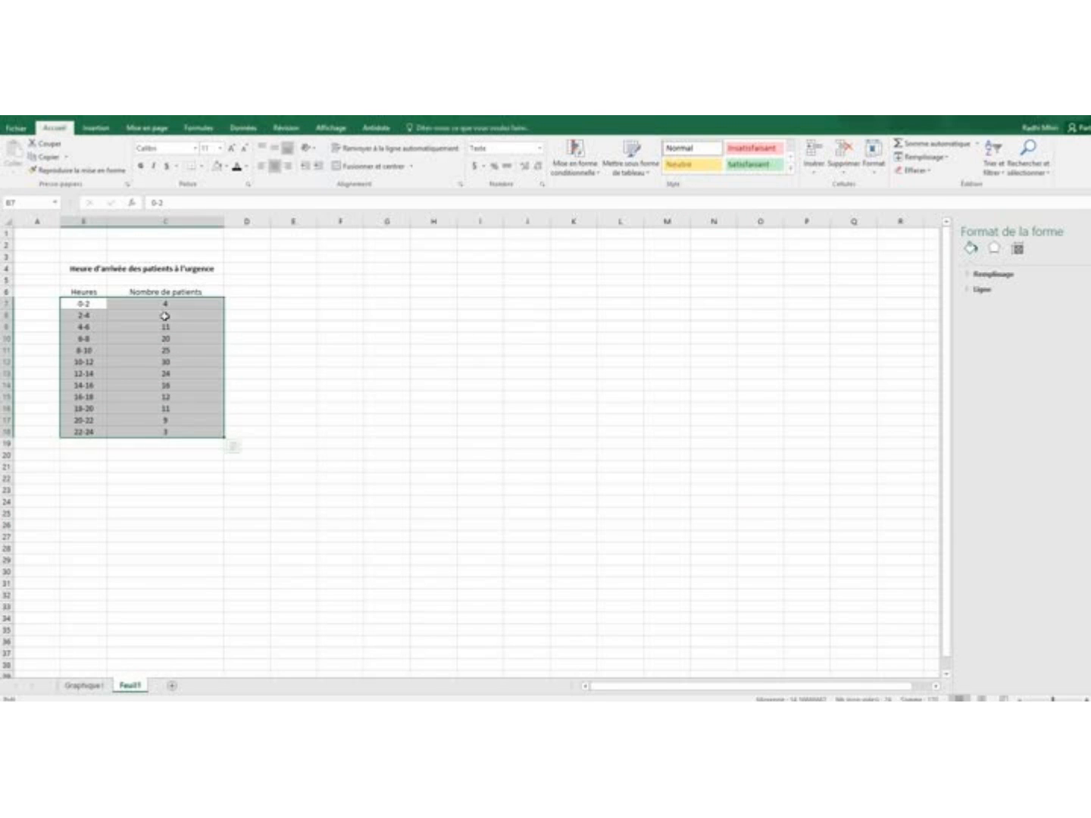
{"action": "left_click", "coordinate": [97, 129]}
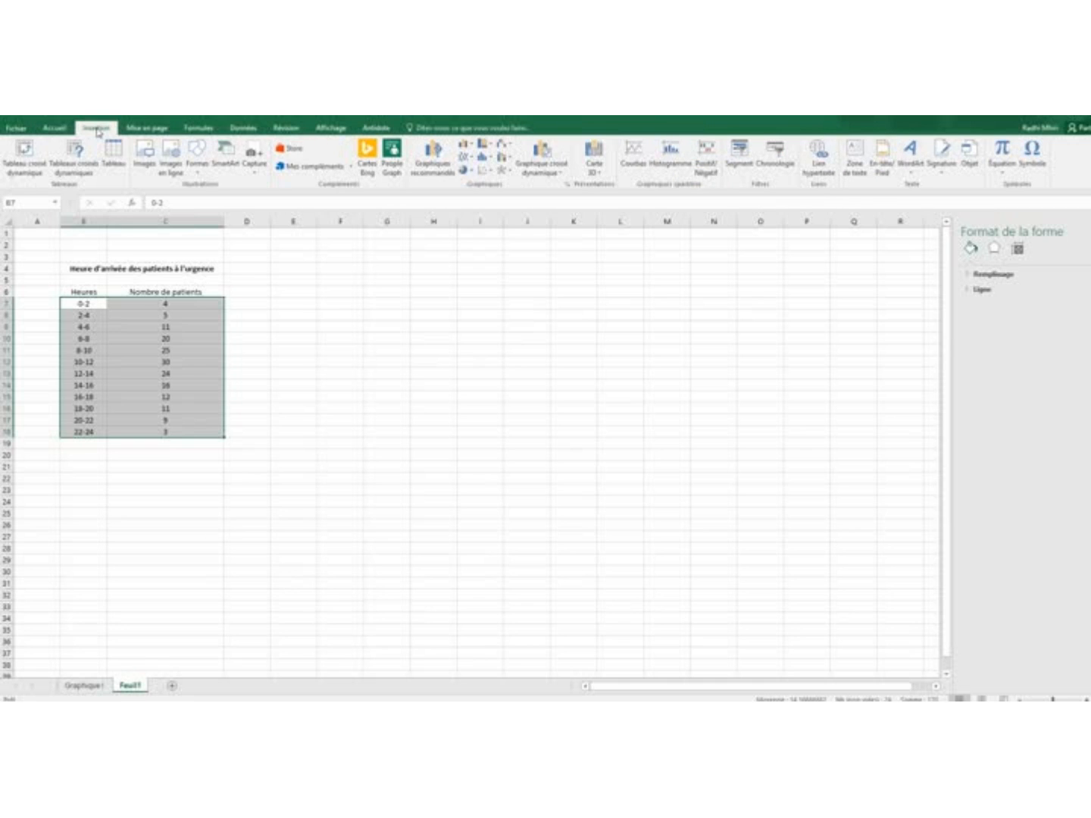
{"action": "left_click", "coordinate": [435, 167]}
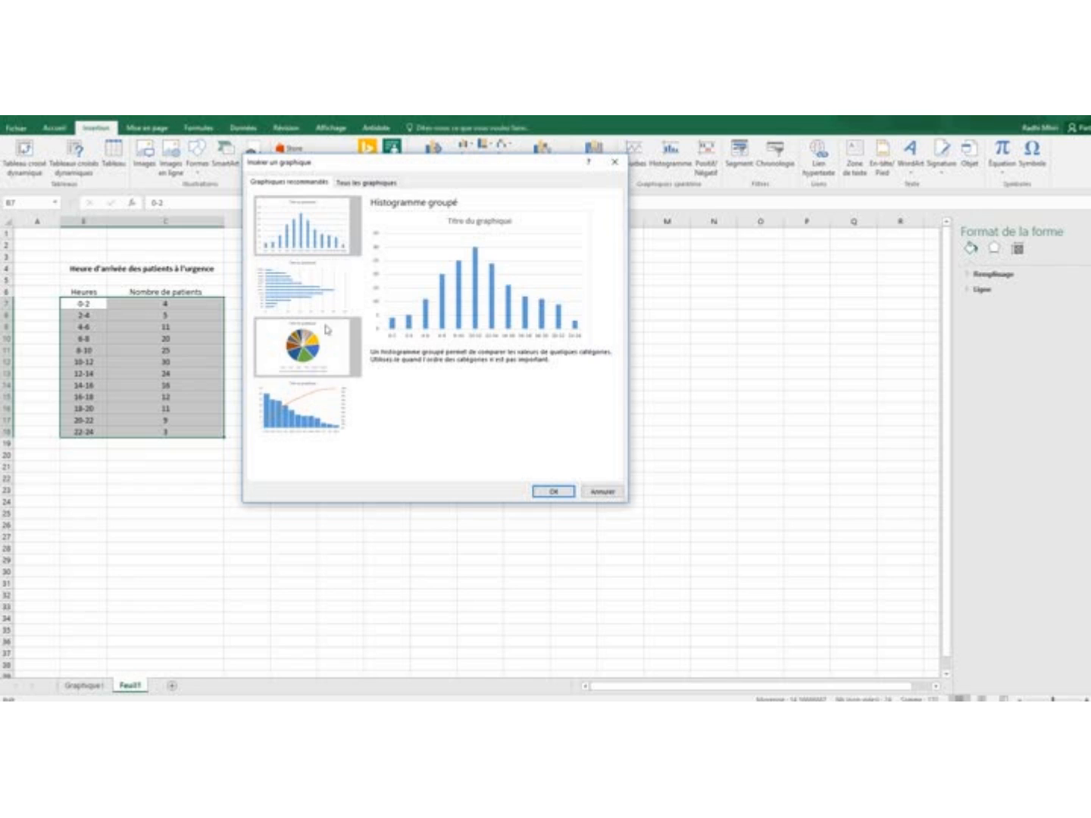
{"action": "left_click", "coordinate": [330, 402]}
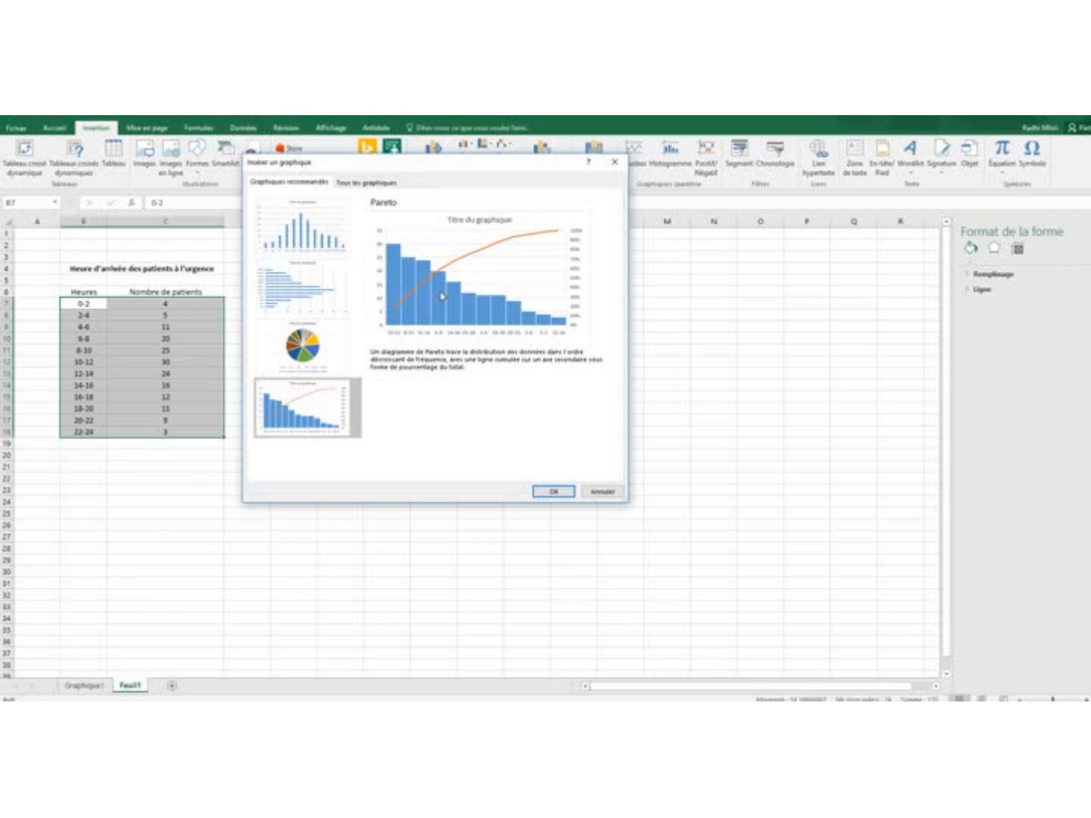
{"action": "left_click", "coordinate": [555, 493]}
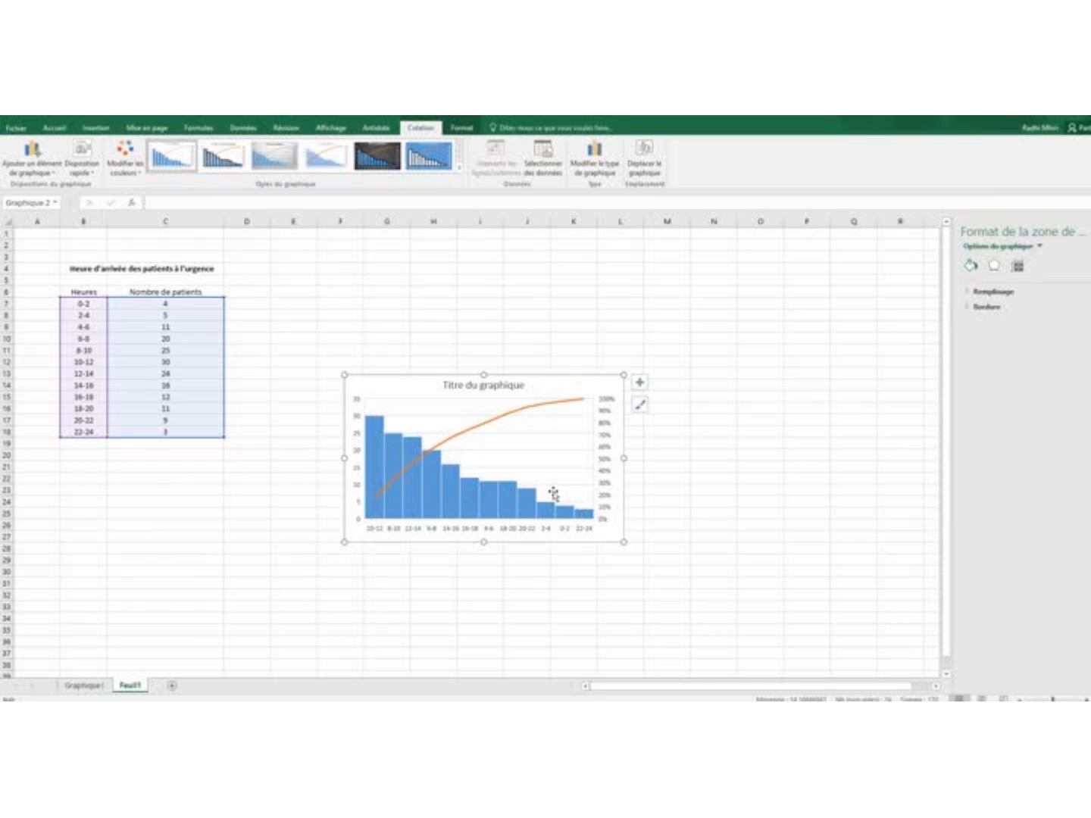
{"action": "left_click", "coordinate": [651, 561]}
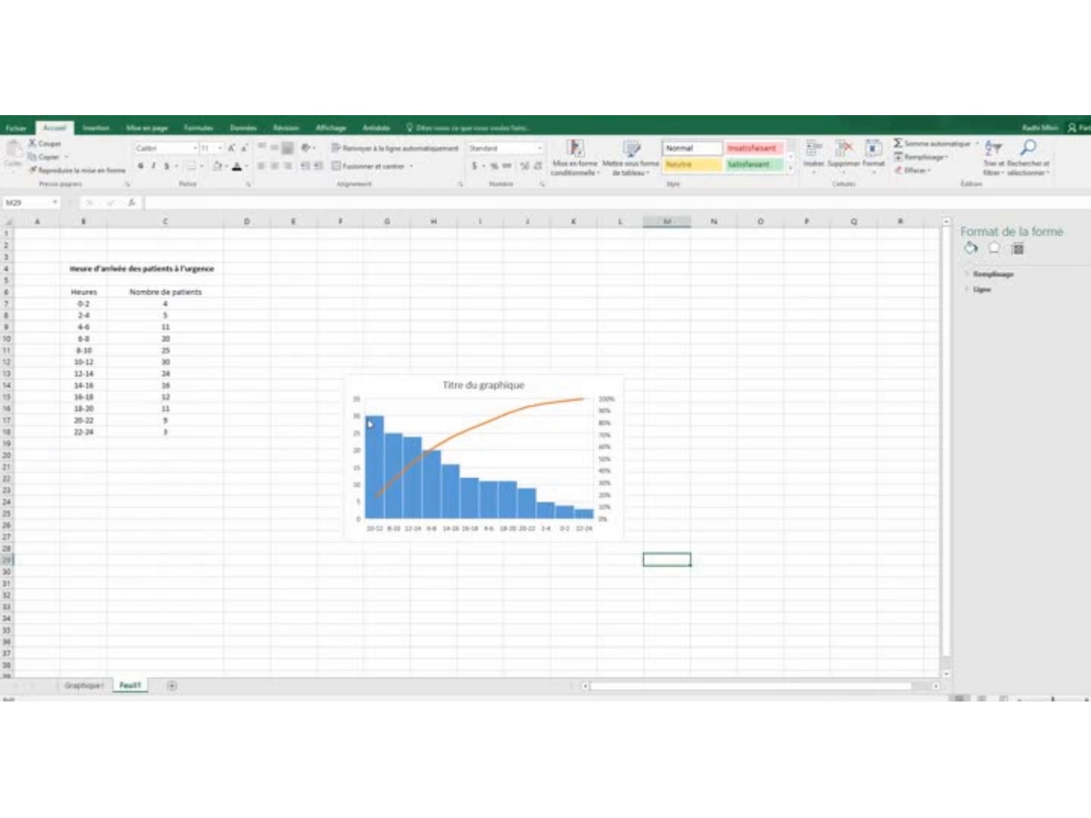
- Inspect the bars of the Pareto chart and delete the whole chart from Feuil1
{"action": "mouse_move", "coordinate": [370, 423]}
{"action": "mouse_move", "coordinate": [579, 514]}
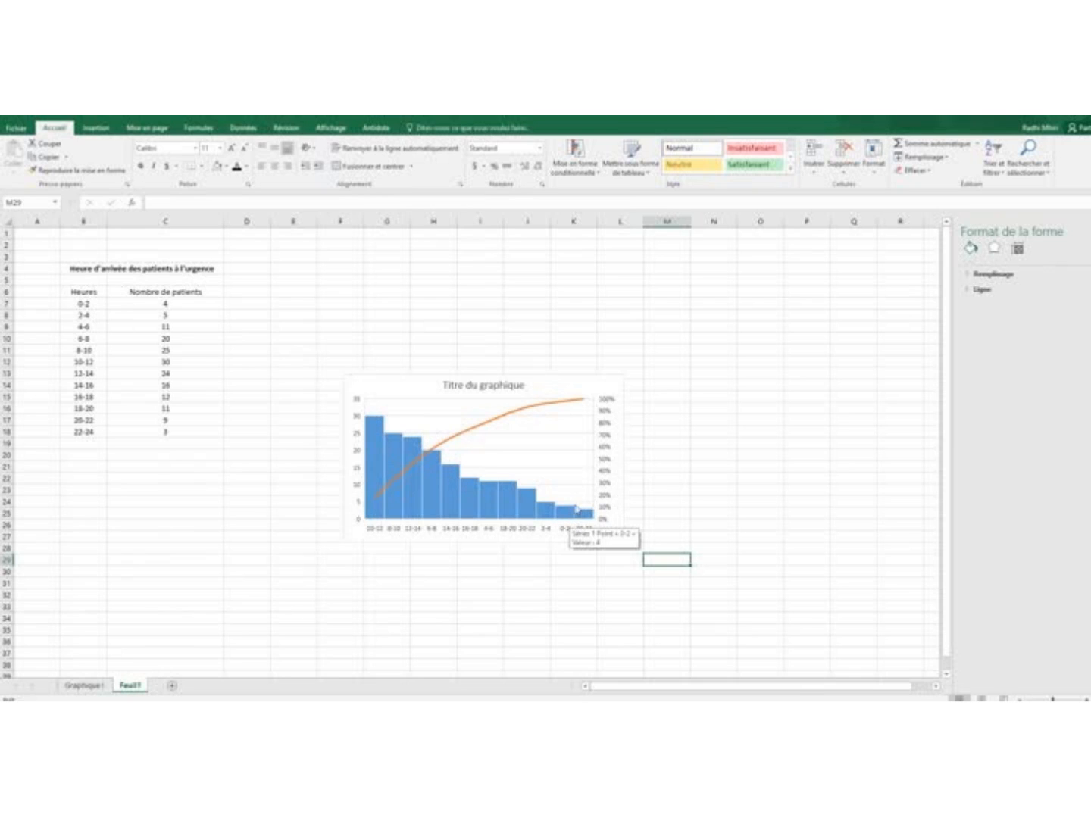
{"action": "mouse_move", "coordinate": [374, 504]}
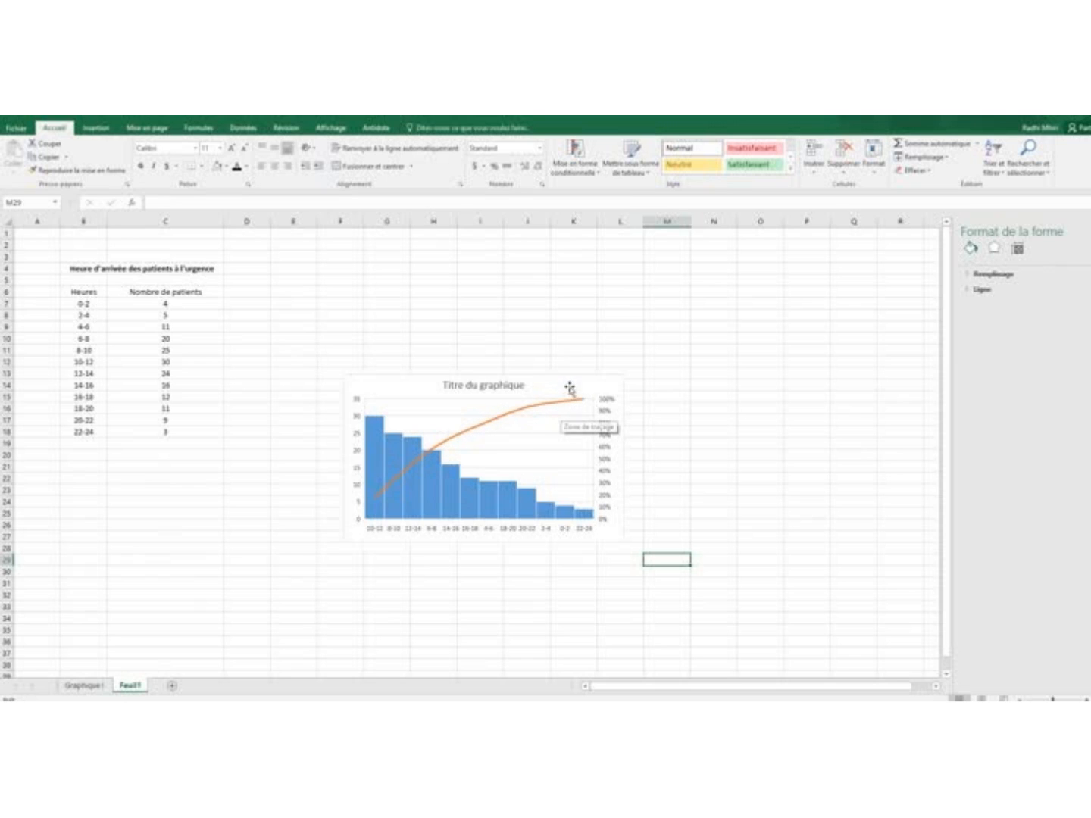
{"action": "left_click", "coordinate": [567, 460]}
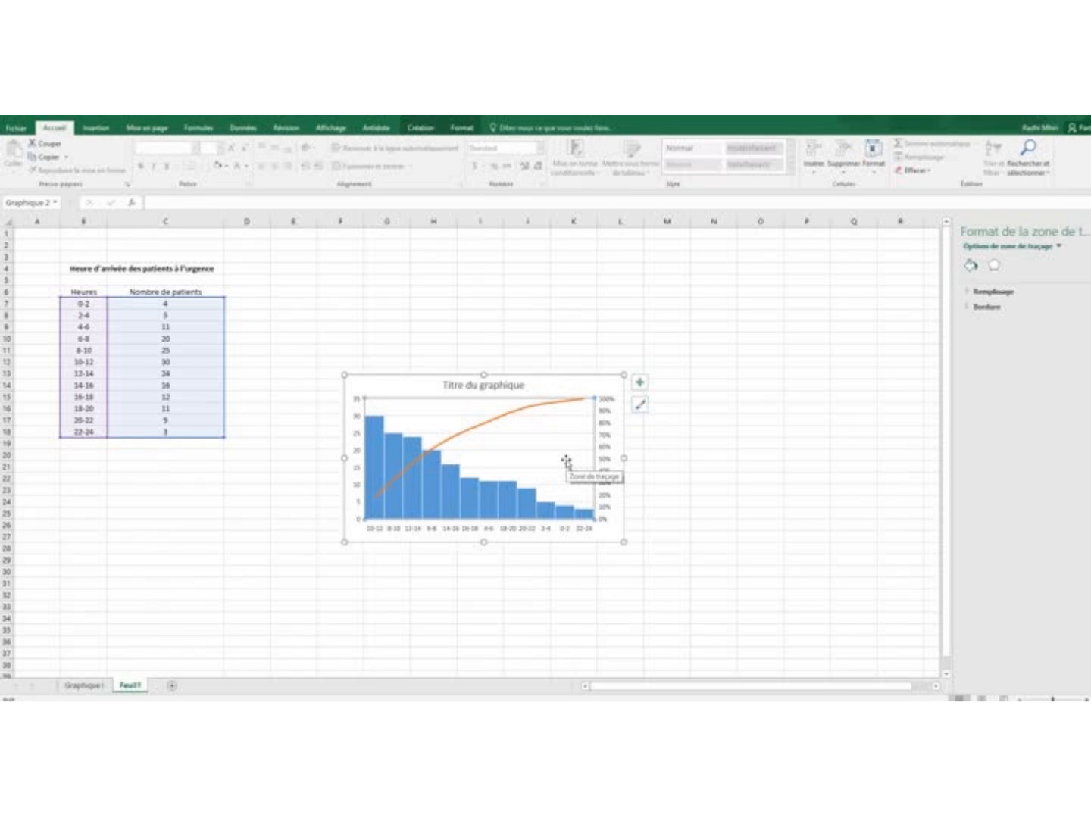
{"action": "left_click", "coordinate": [623, 456]}
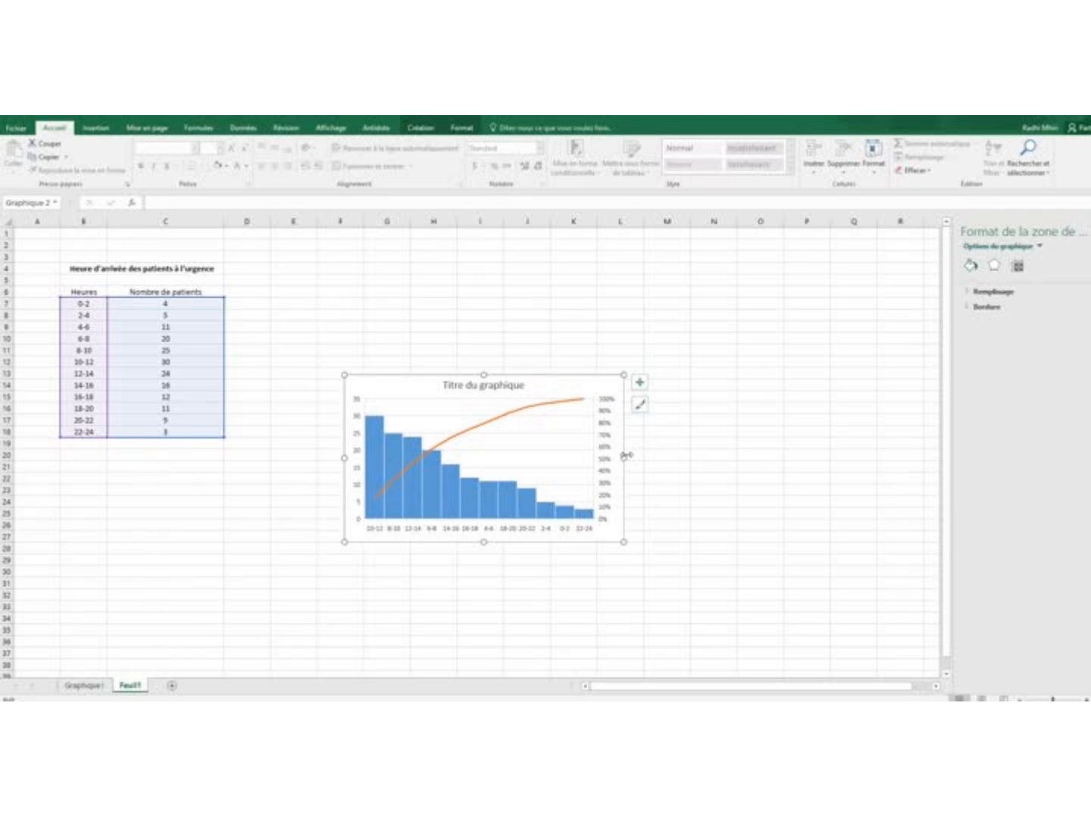
{"action": "key", "text": "Delete"}
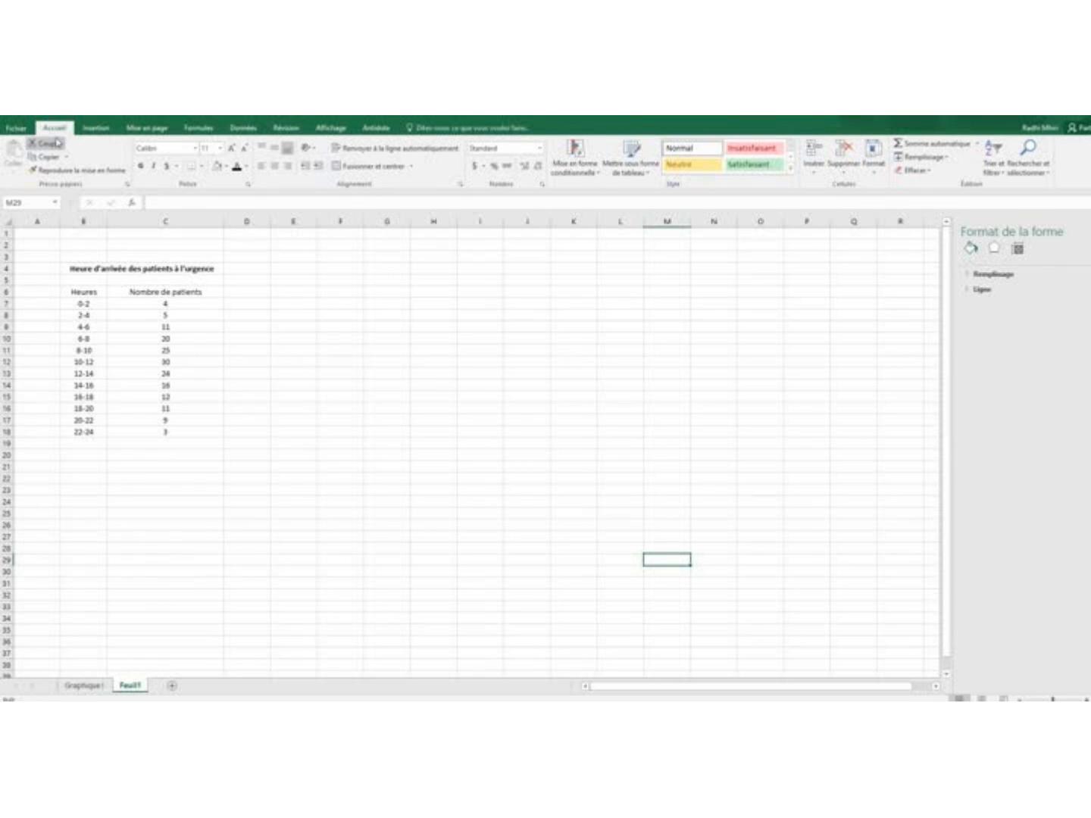
{"action": "left_click", "coordinate": [96, 127]}
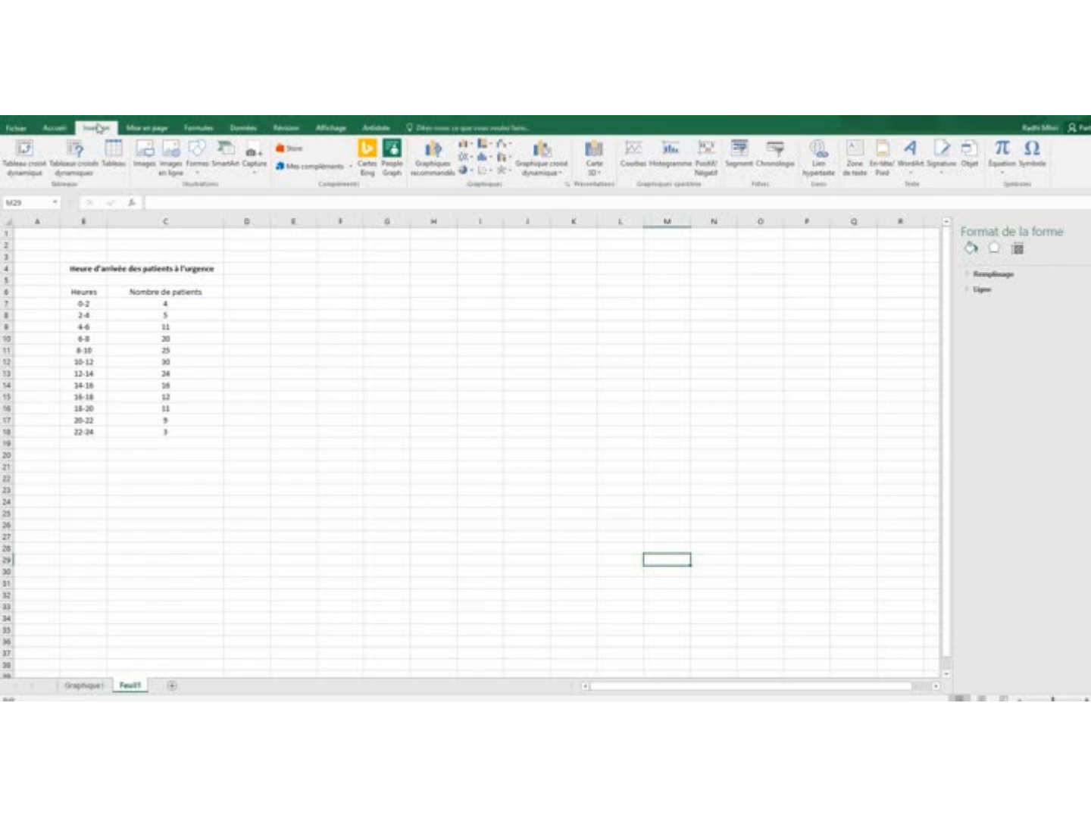
{"action": "left_click", "coordinate": [446, 175]}
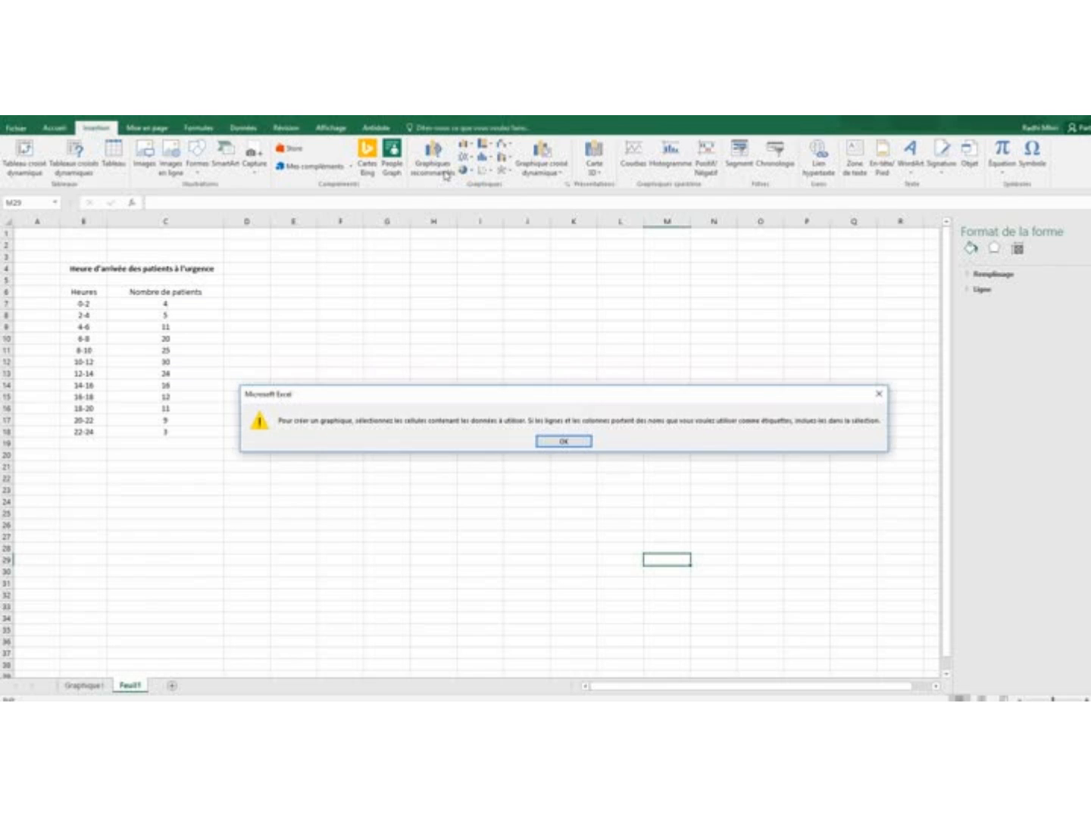
{"action": "left_click", "coordinate": [564, 441]}
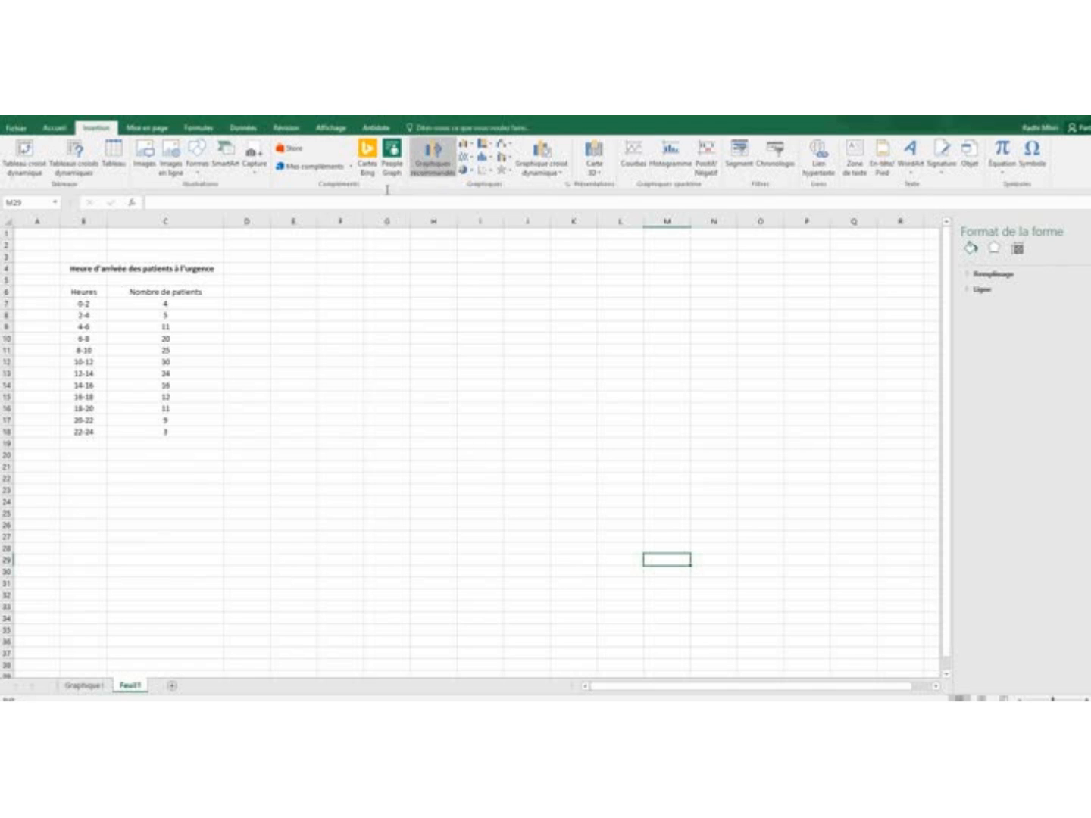
- Insert a line chart (Courbes) from the data in B7:C18, and delete it after viewing the curve
{"action": "left_click", "coordinate": [76, 305]}
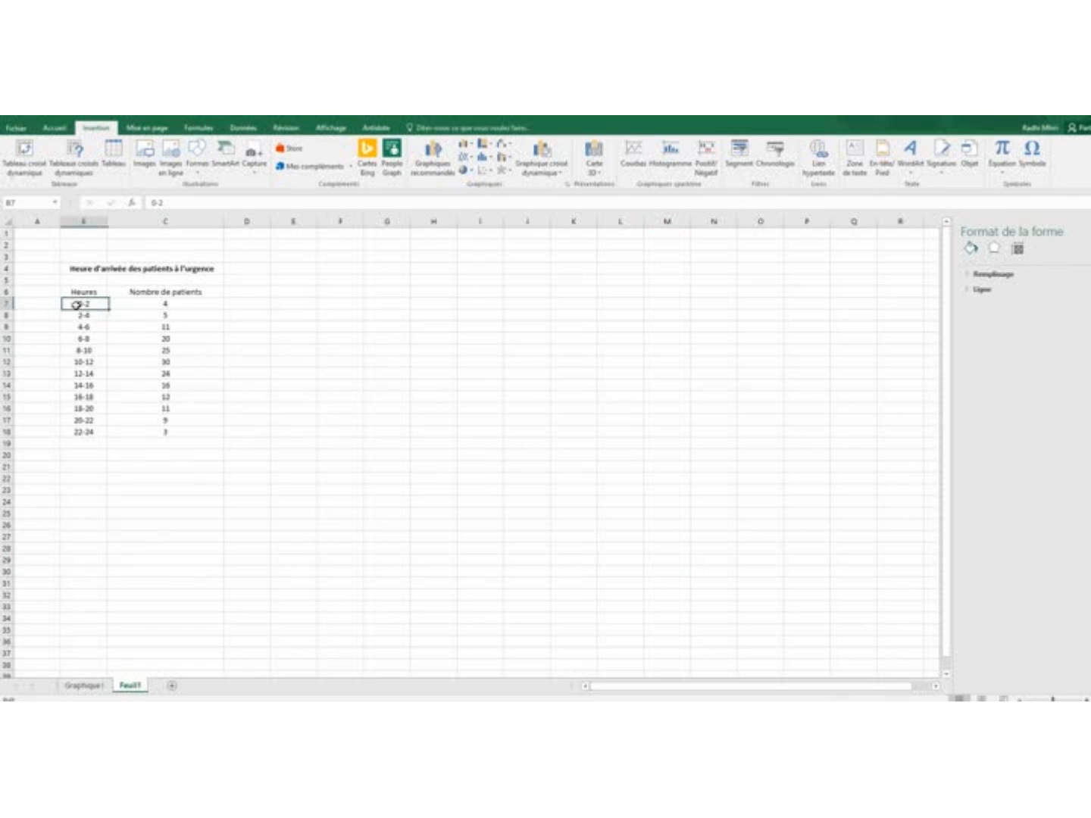
{"action": "left_click_drag", "start_coordinate": [88, 302], "coordinate": [170, 430]}
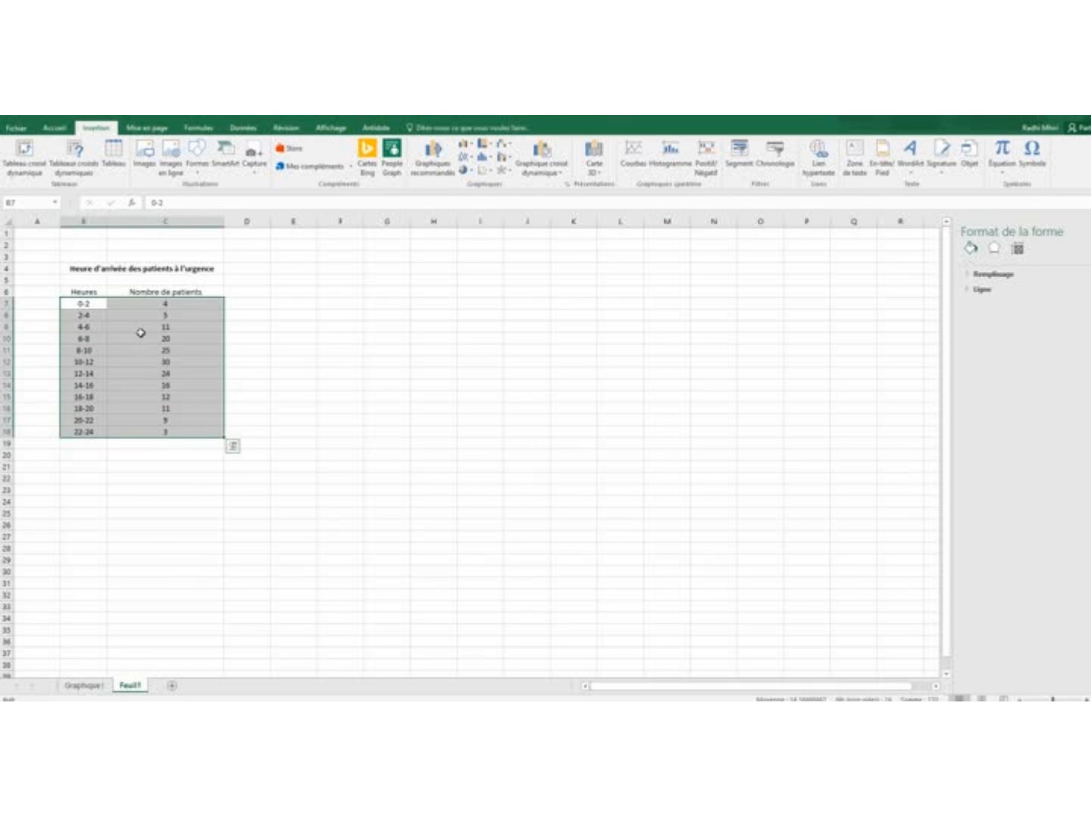
{"action": "left_click", "coordinate": [447, 166]}
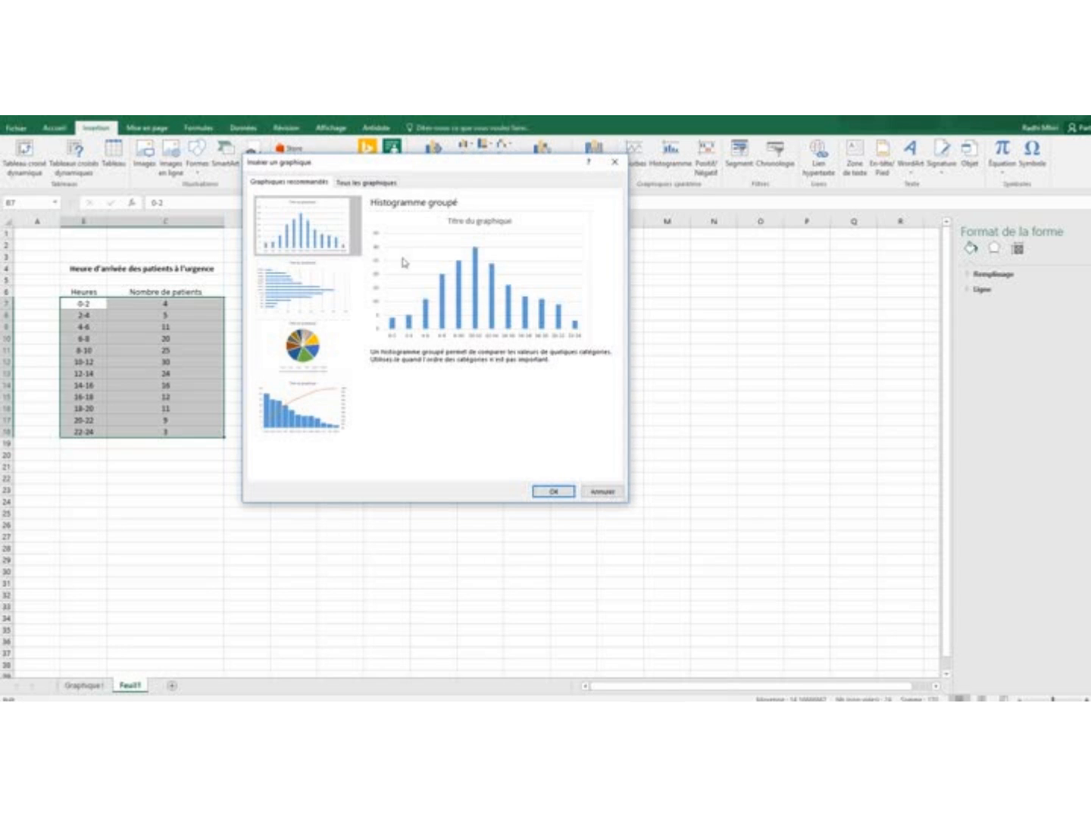
{"action": "left_click", "coordinate": [363, 183]}
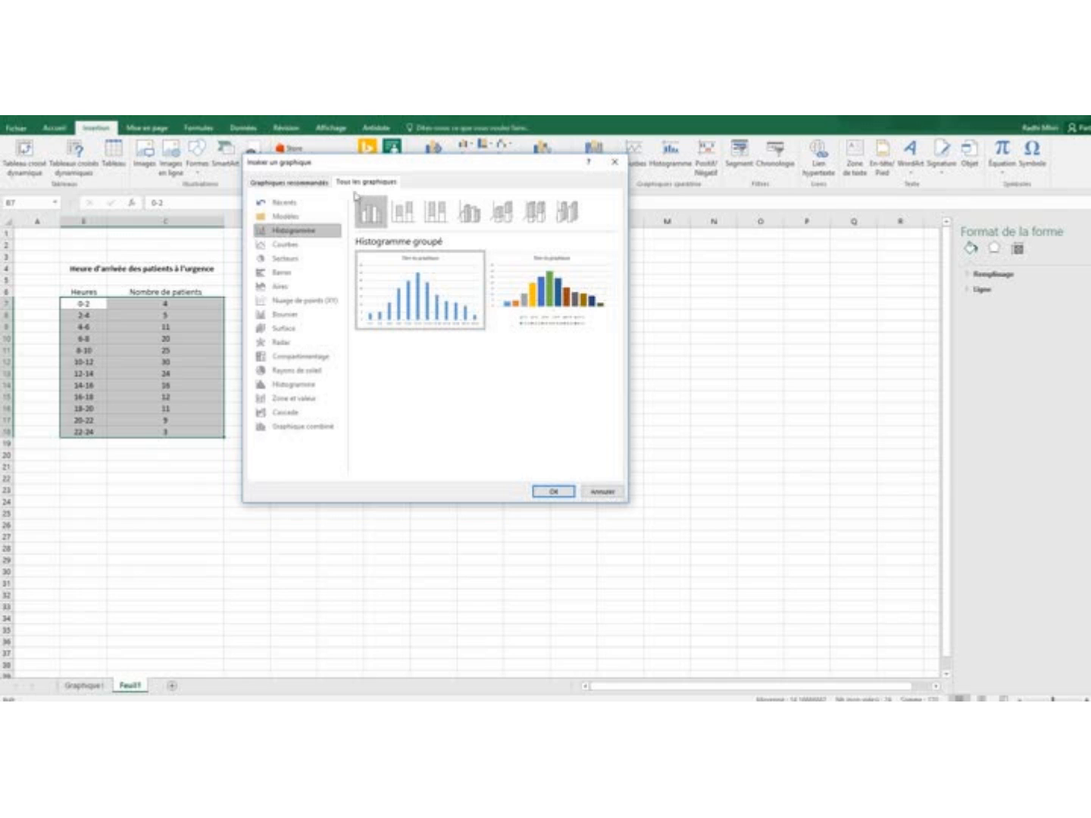
{"action": "left_click", "coordinate": [293, 246]}
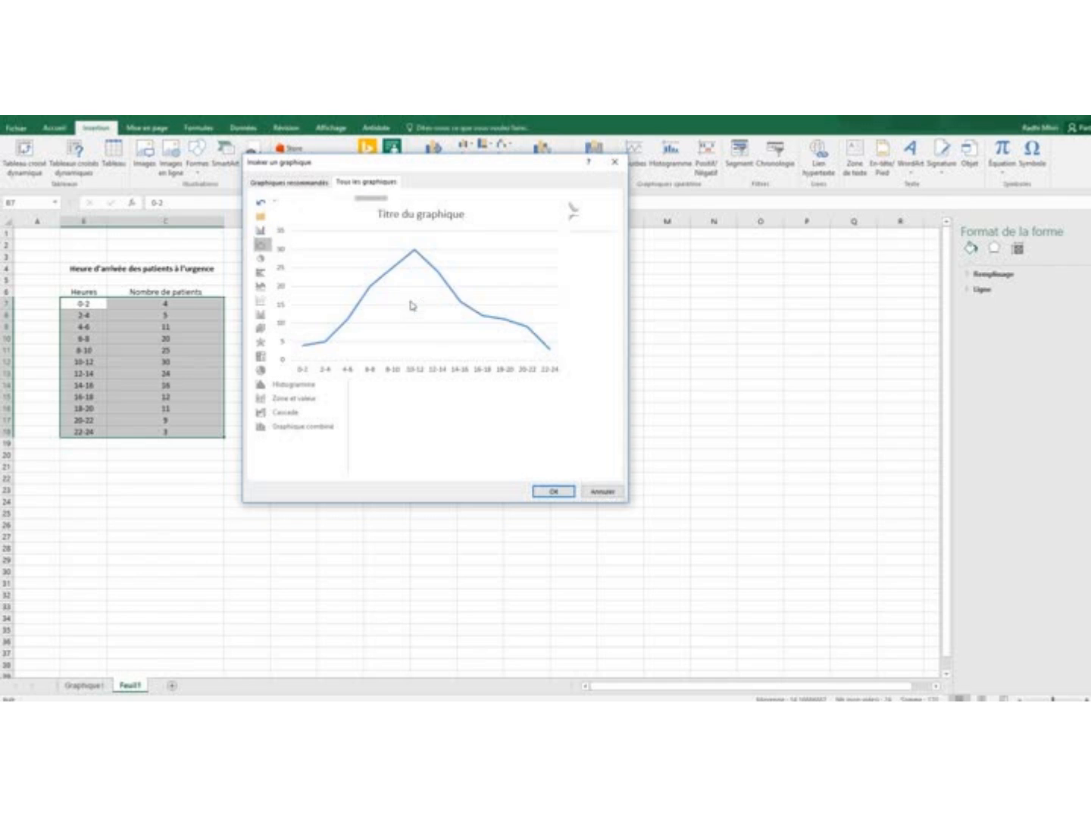
{"action": "left_click", "coordinate": [552, 494]}
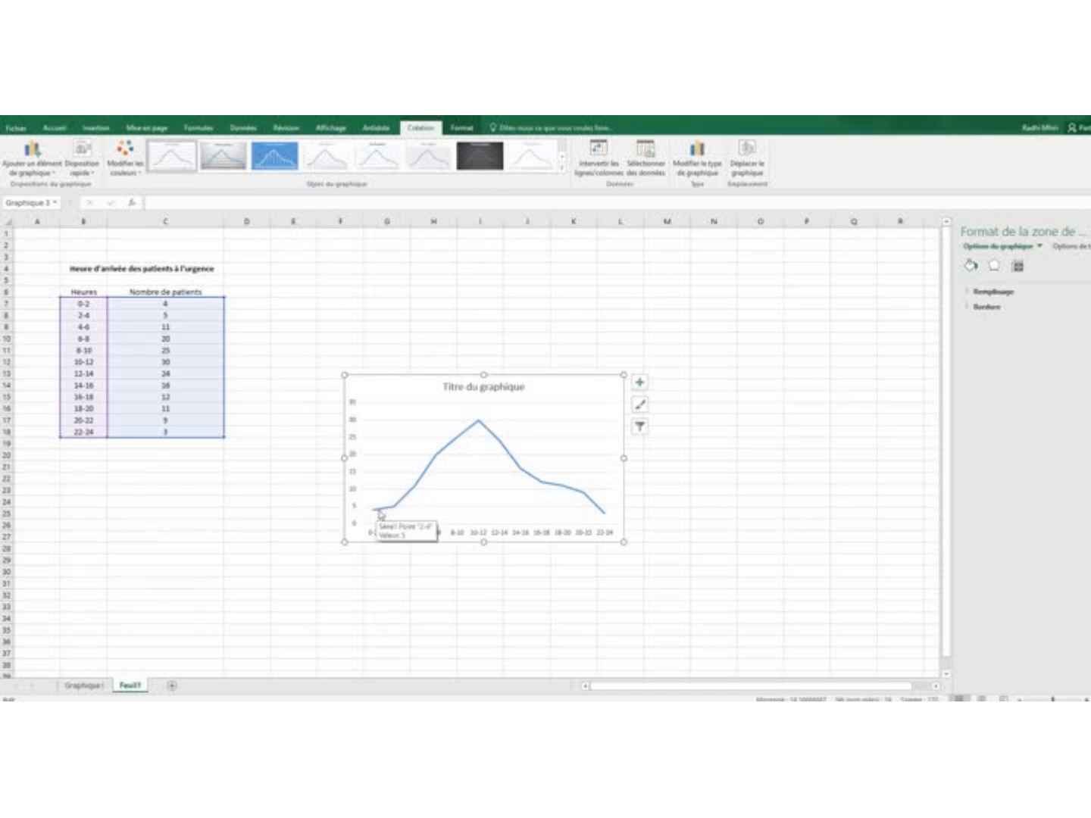
{"action": "mouse_move", "coordinate": [393, 515]}
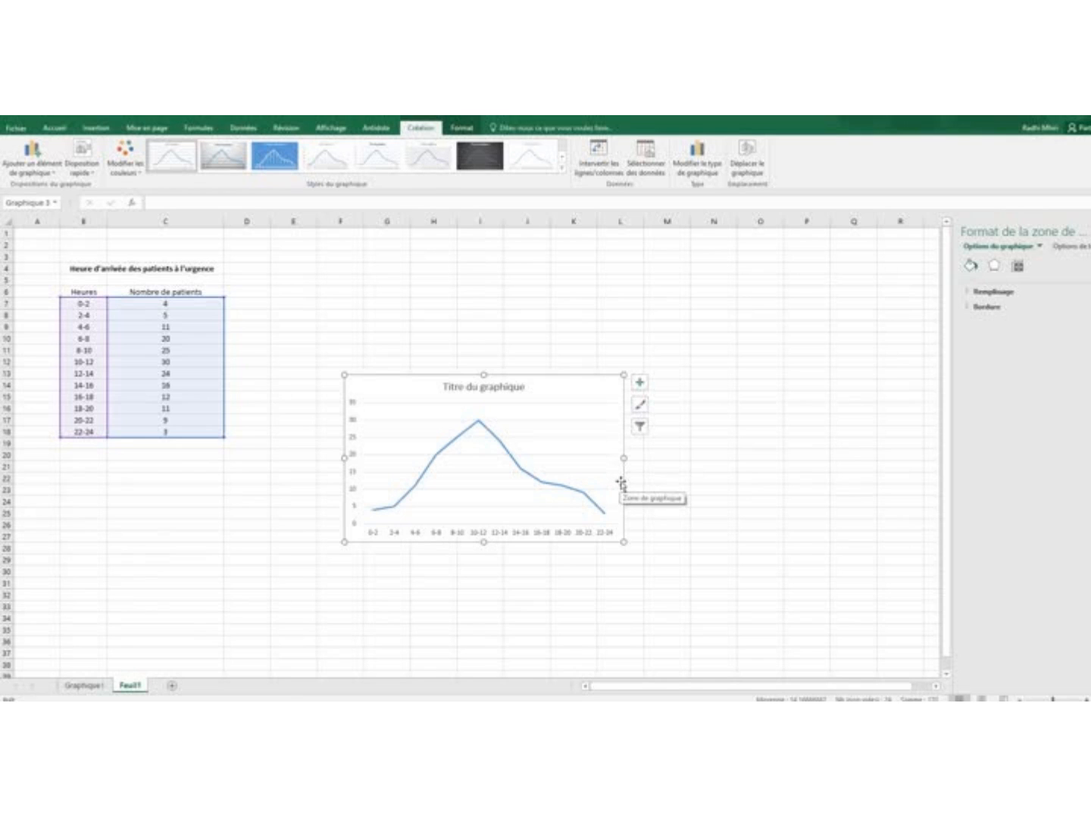
{"action": "key", "text": "Delete"}
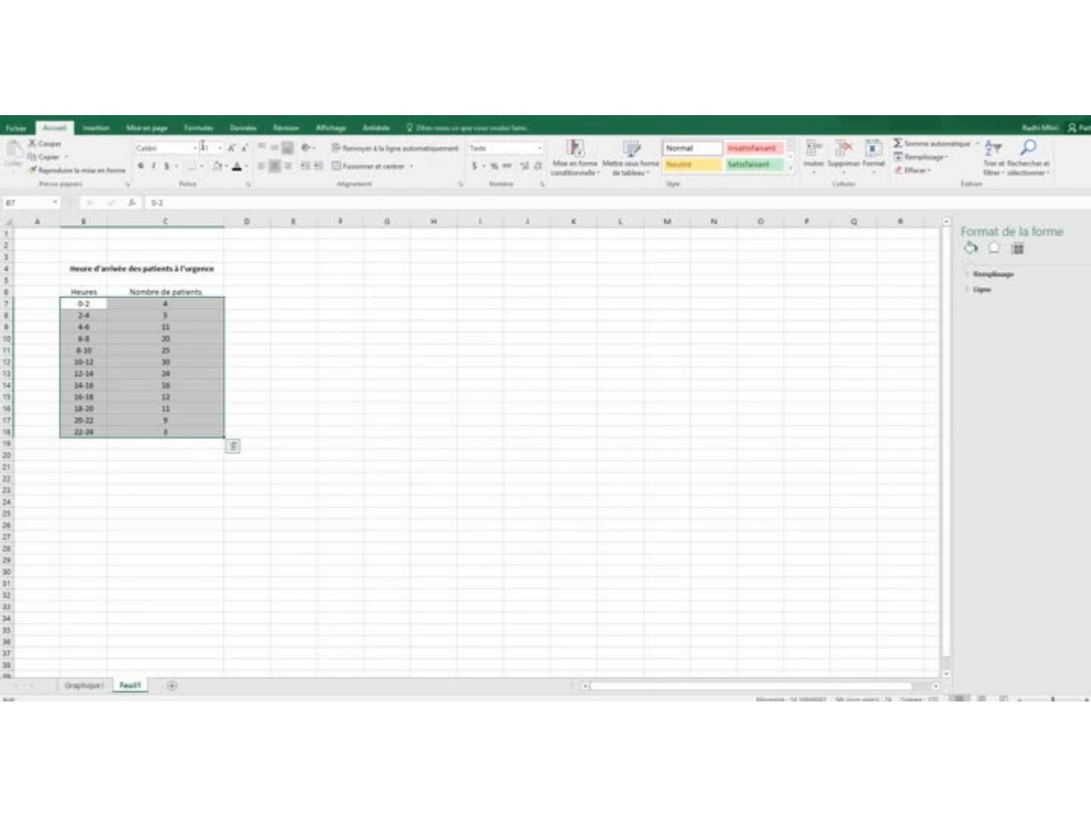
- Insert a waterfall chart (Cascade) from the data in B7:C18, and delete it after viewing the bars
{"action": "left_click", "coordinate": [97, 126]}
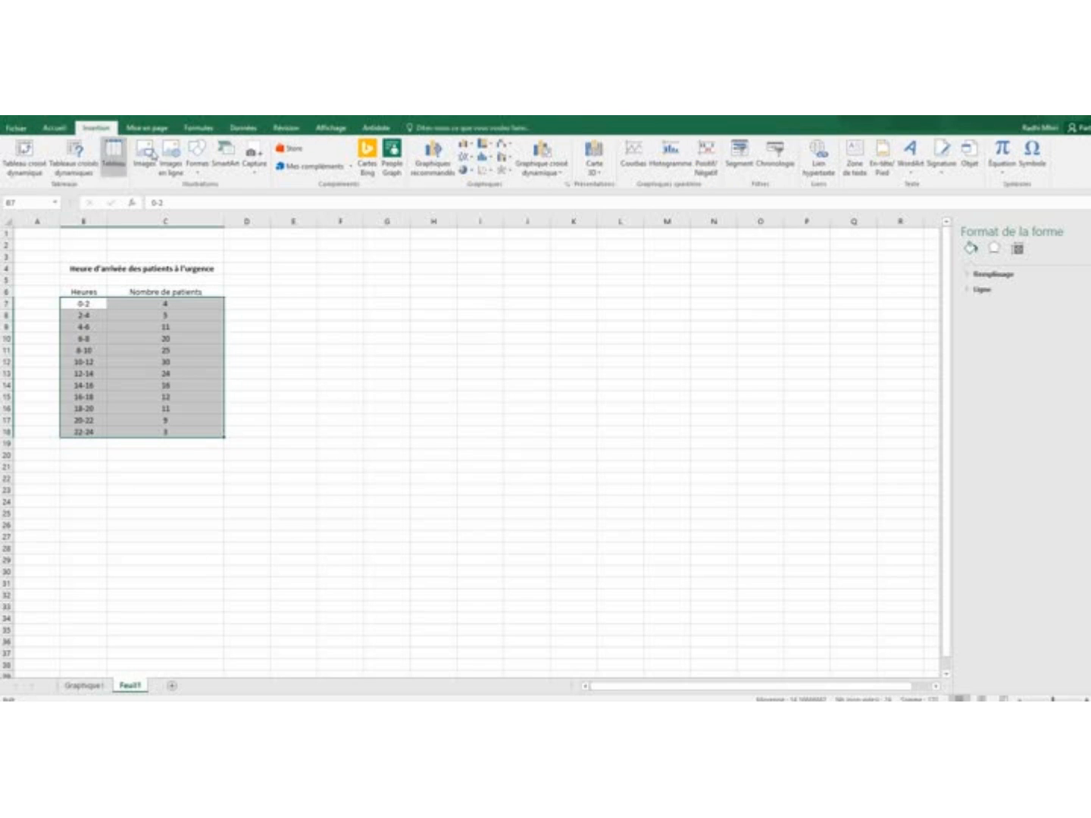
{"action": "left_click", "coordinate": [428, 160]}
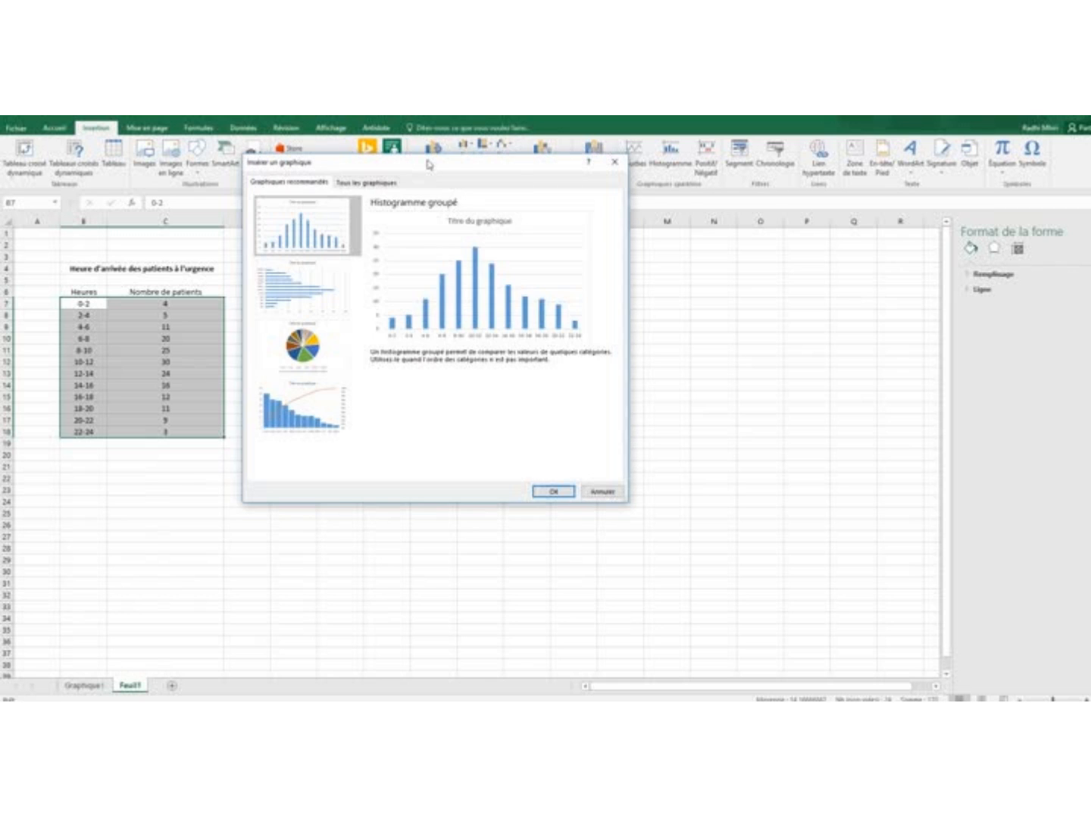
{"action": "left_click", "coordinate": [359, 180]}
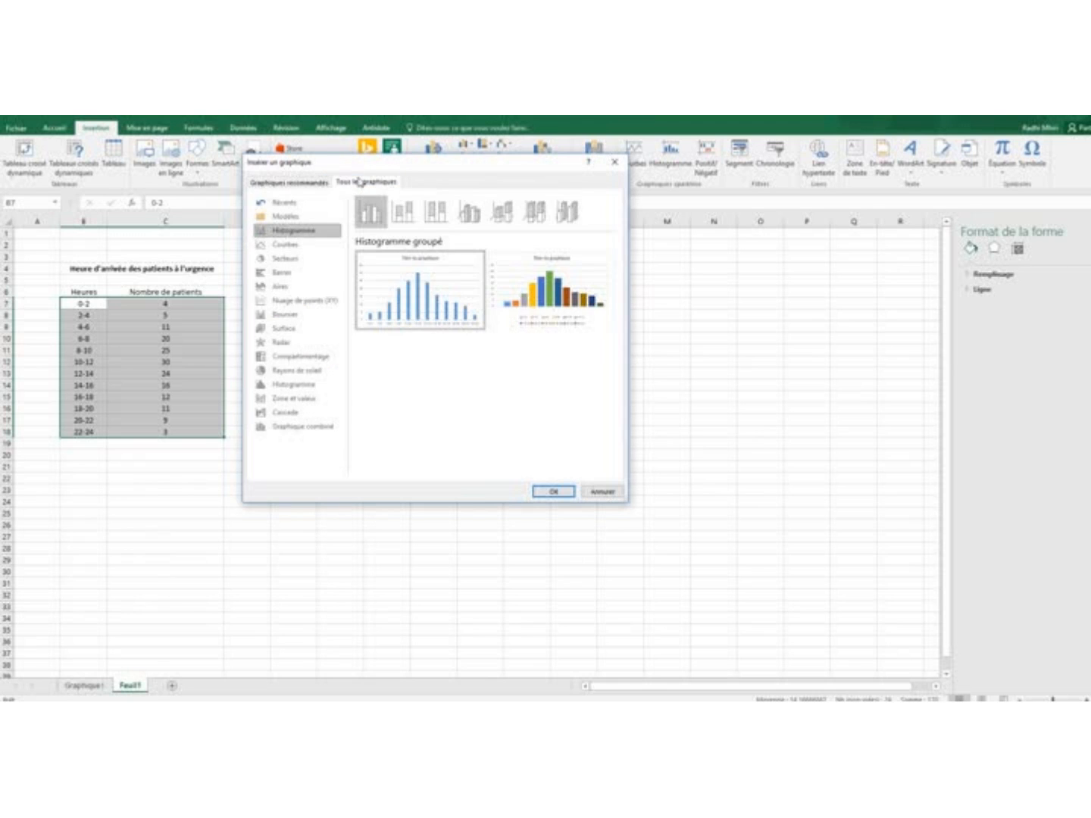
{"action": "left_click", "coordinate": [298, 415]}
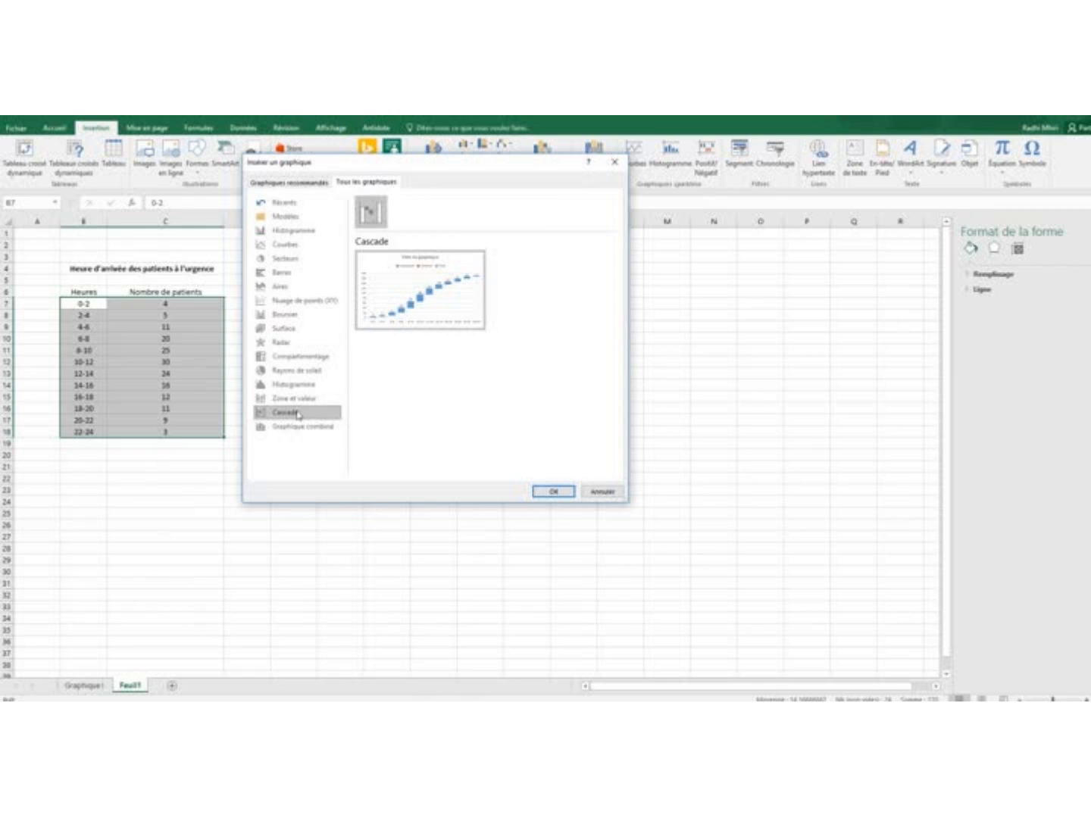
{"action": "left_click", "coordinate": [554, 492]}
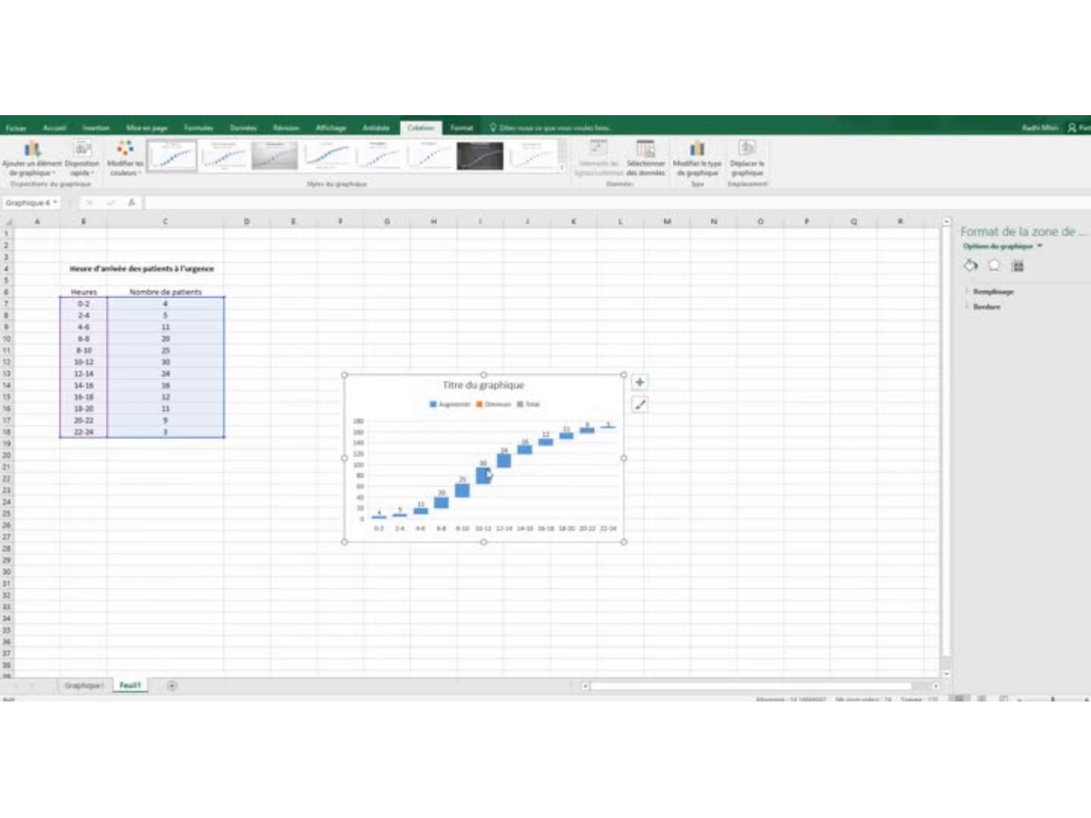
{"action": "mouse_move", "coordinate": [487, 471]}
{"action": "mouse_move", "coordinate": [548, 444]}
{"action": "key", "text": "Delete"}
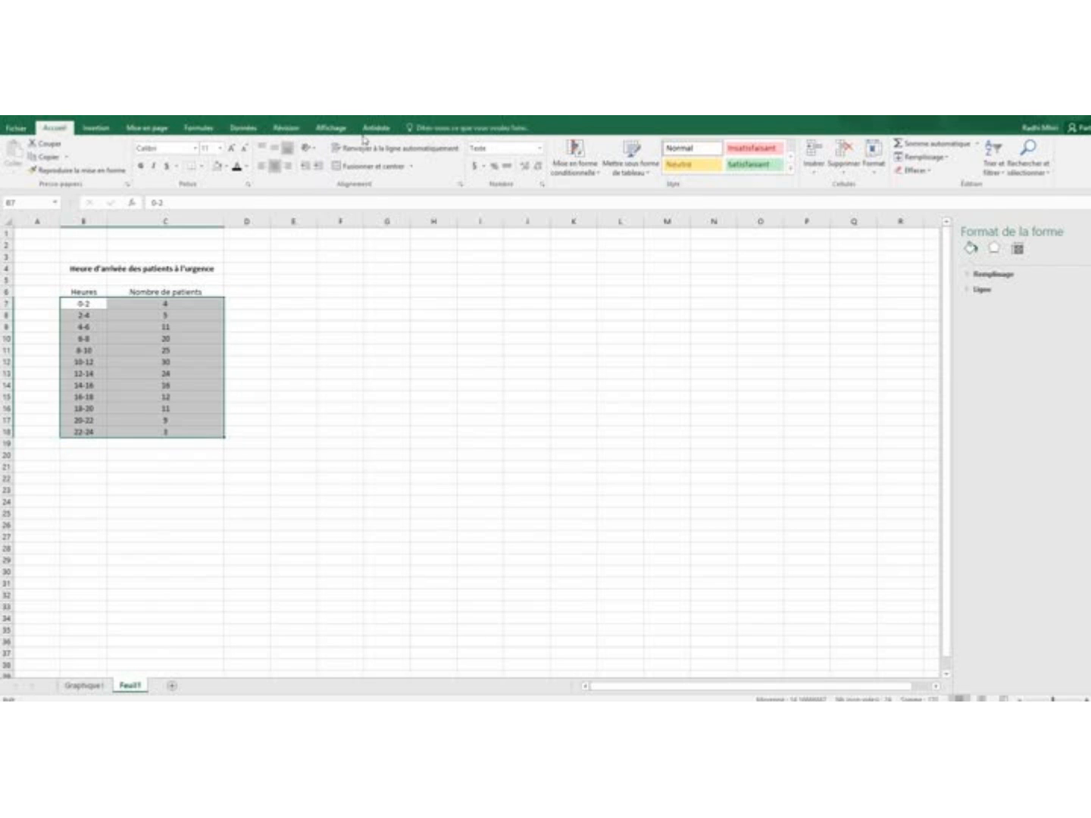
- Insert the recommended pie chart (Secteurs) on Feuil1 from the hours and patient counts in B7:C18
{"action": "left_click", "coordinate": [92, 128]}
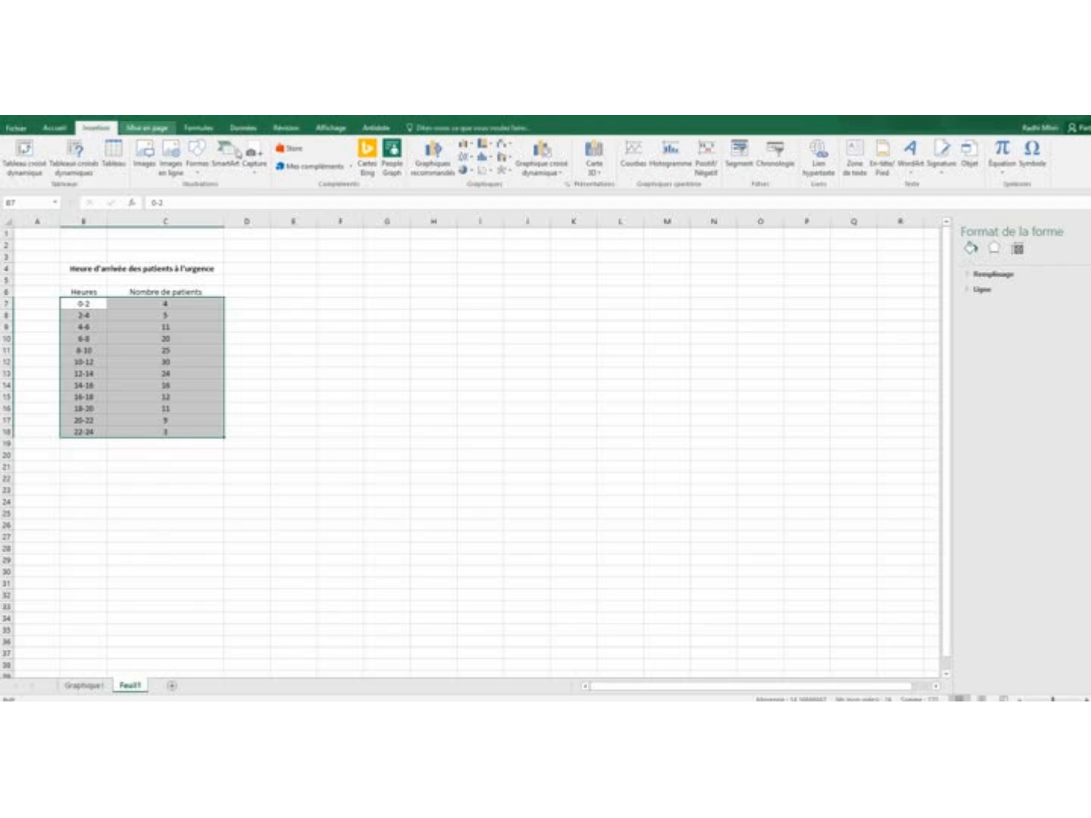
{"action": "left_click", "coordinate": [430, 171]}
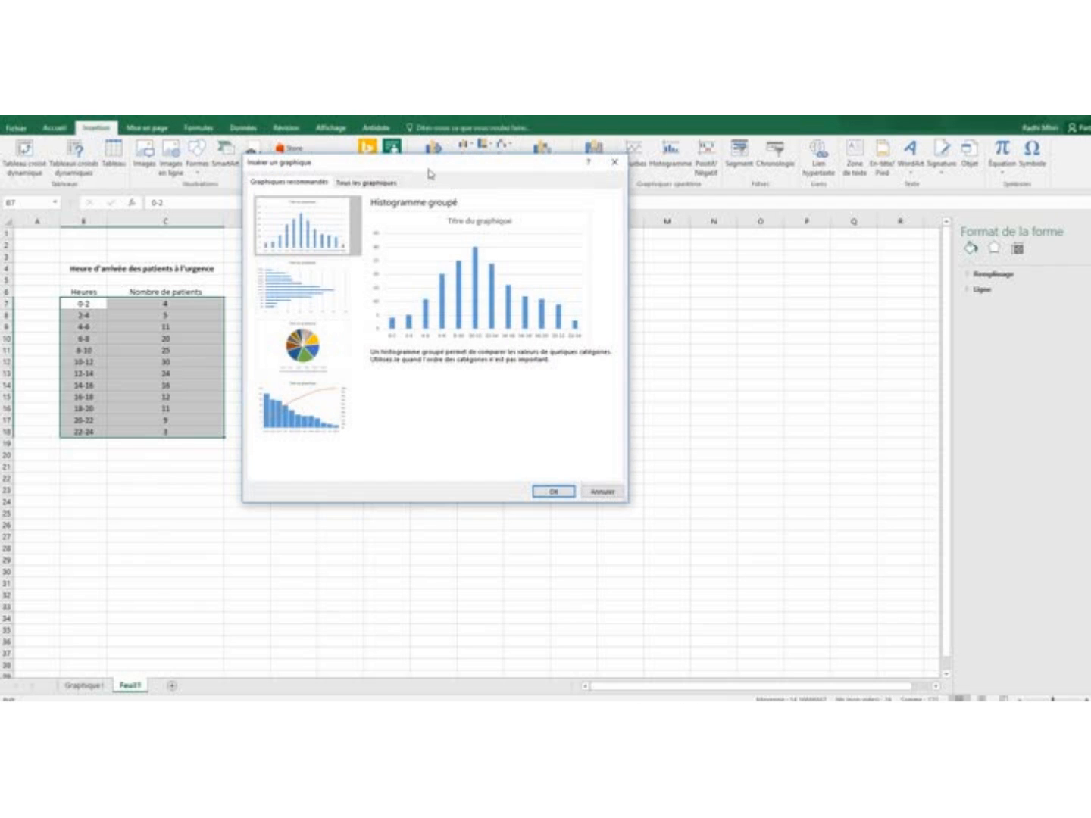
{"action": "left_click", "coordinate": [322, 345]}
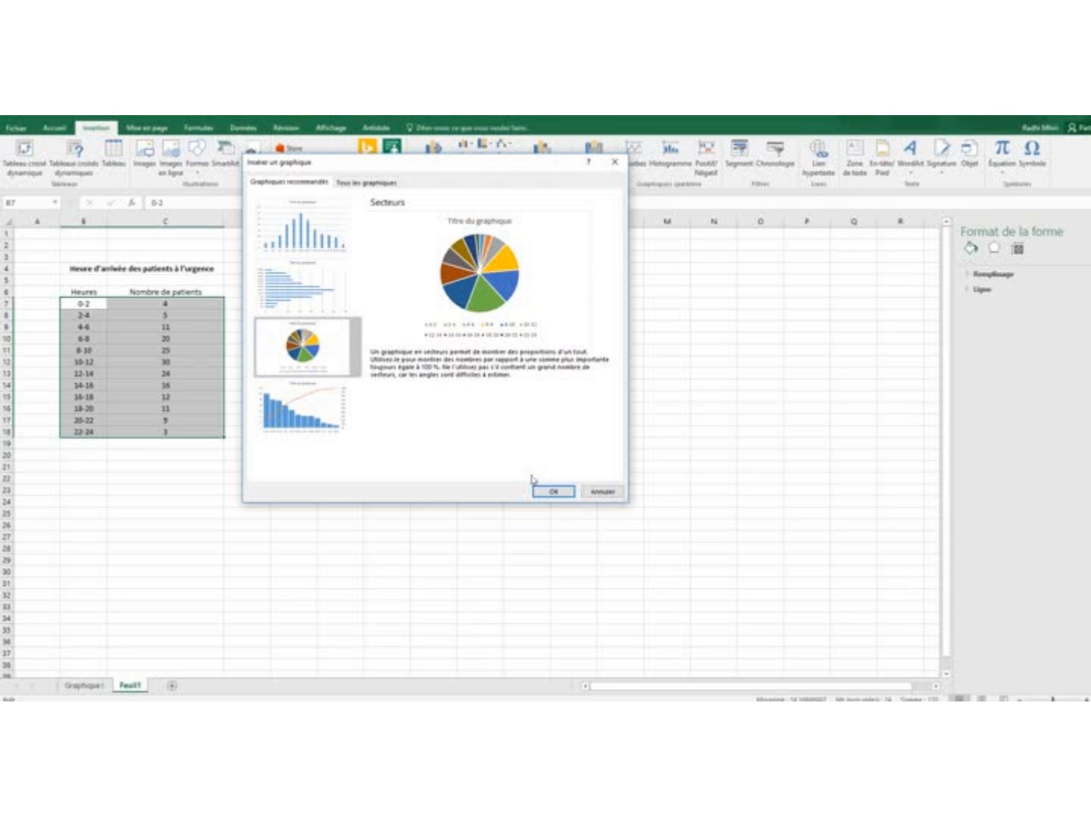
{"action": "left_click", "coordinate": [552, 495]}
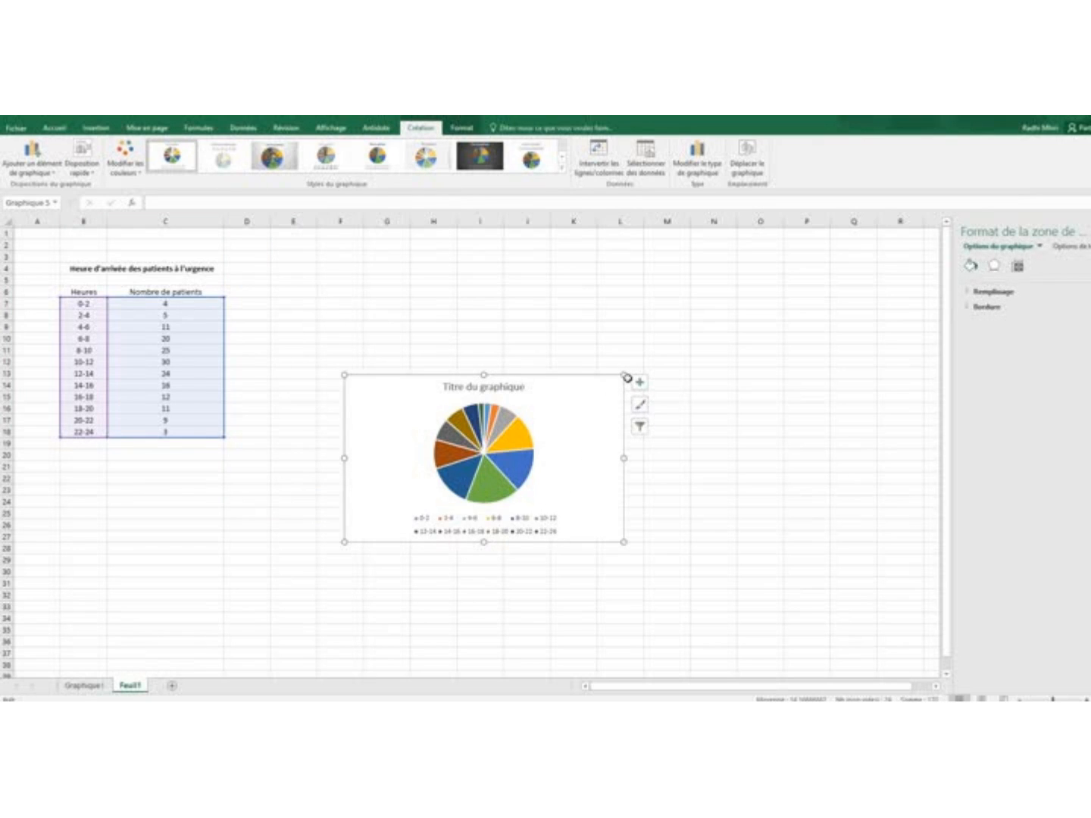
- Enlarge the pie chart to span about columns F to N and rows 7 to 27, inspect its slices, and deselect it
{"action": "left_click_drag", "start_coordinate": [623, 375], "coordinate": [696, 323]}
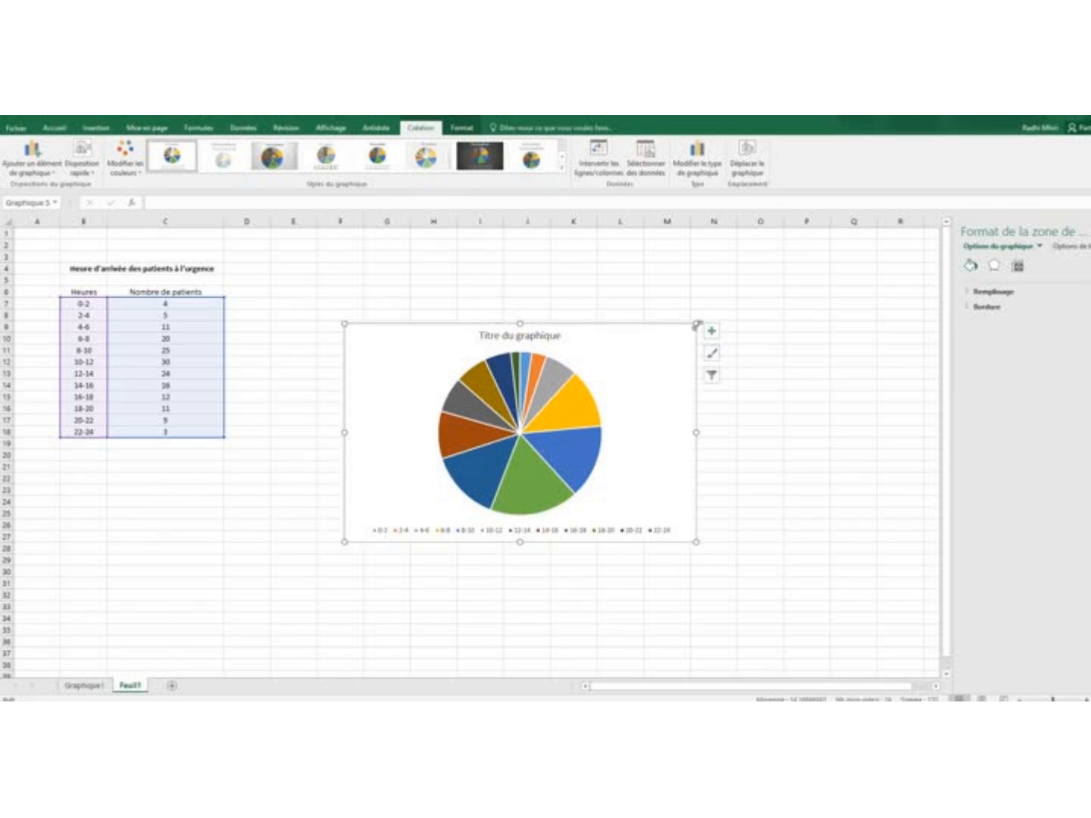
{"action": "left_click_drag", "start_coordinate": [696, 324], "coordinate": [732, 304]}
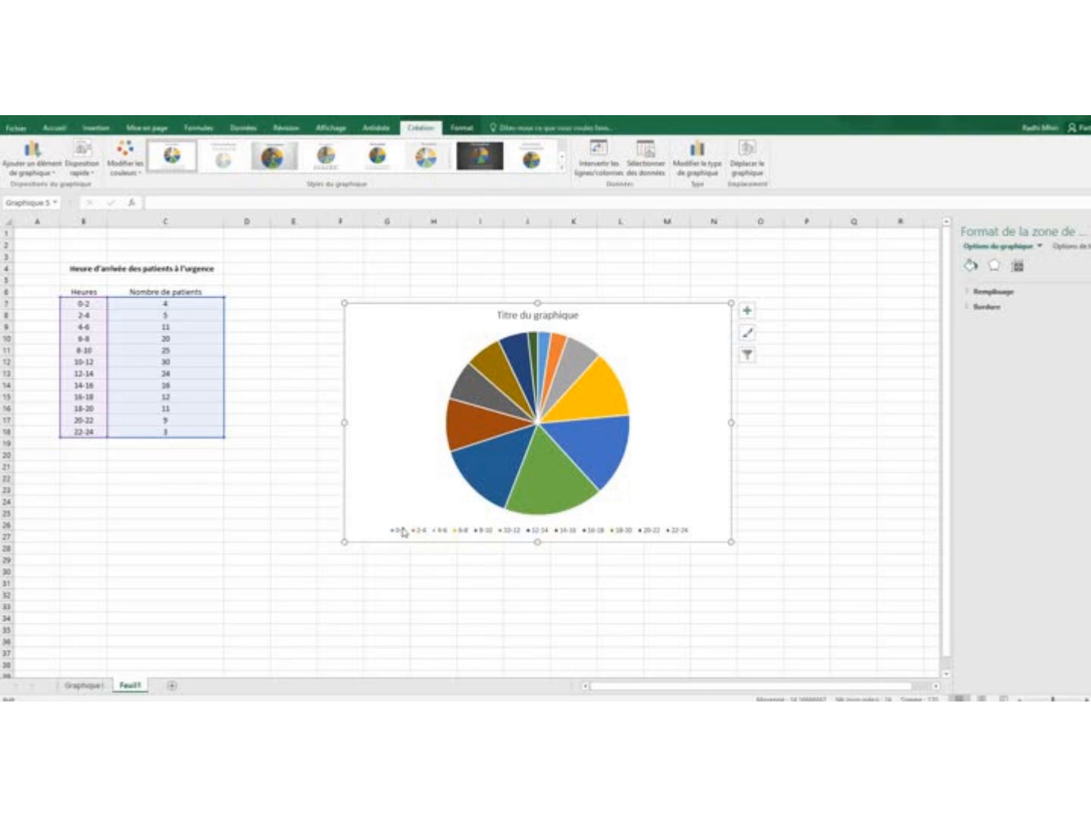
{"action": "mouse_move", "coordinate": [544, 344]}
{"action": "mouse_move", "coordinate": [550, 374]}
{"action": "mouse_move", "coordinate": [568, 507]}
{"action": "mouse_move", "coordinate": [610, 386]}
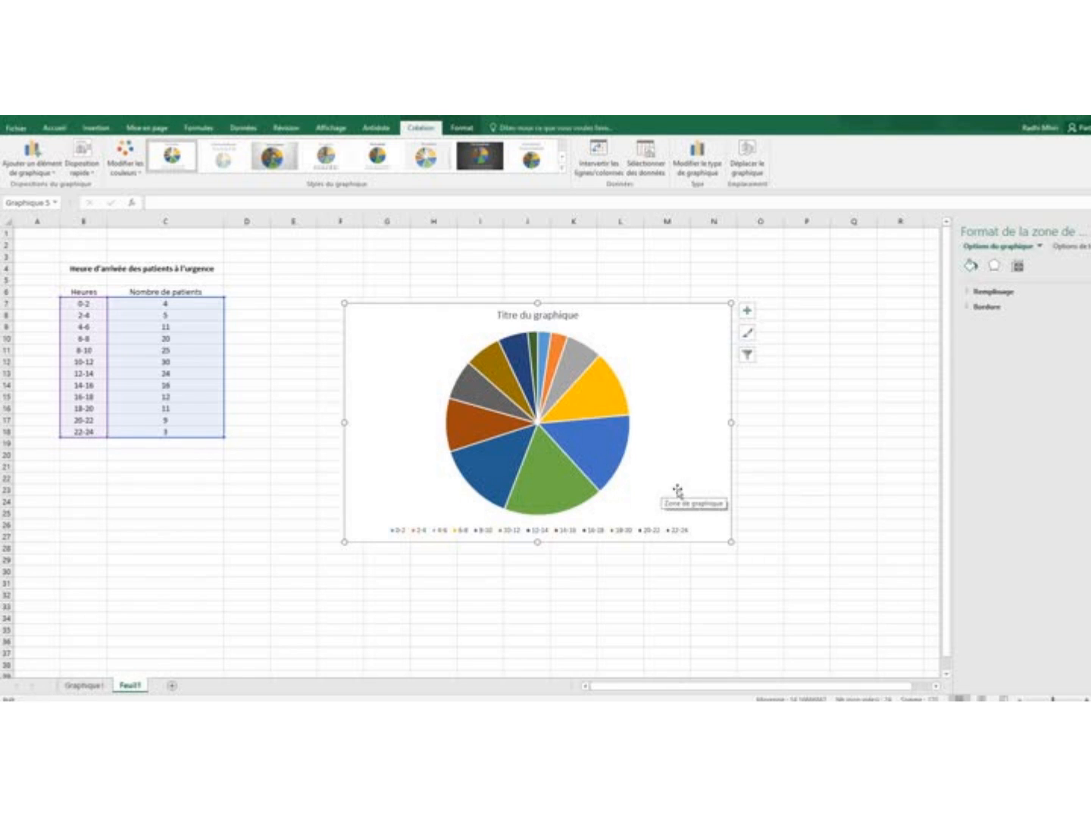
{"action": "left_click", "coordinate": [762, 501]}
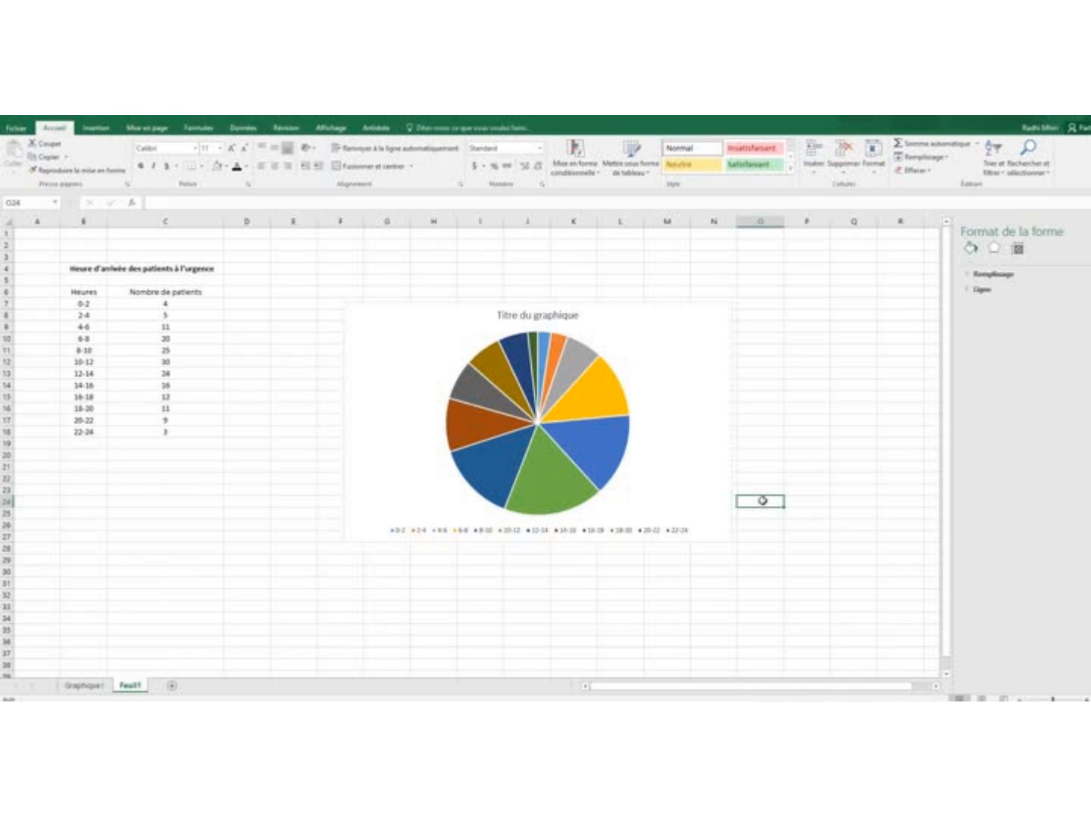
{"action": "left_click", "coordinate": [96, 128]}
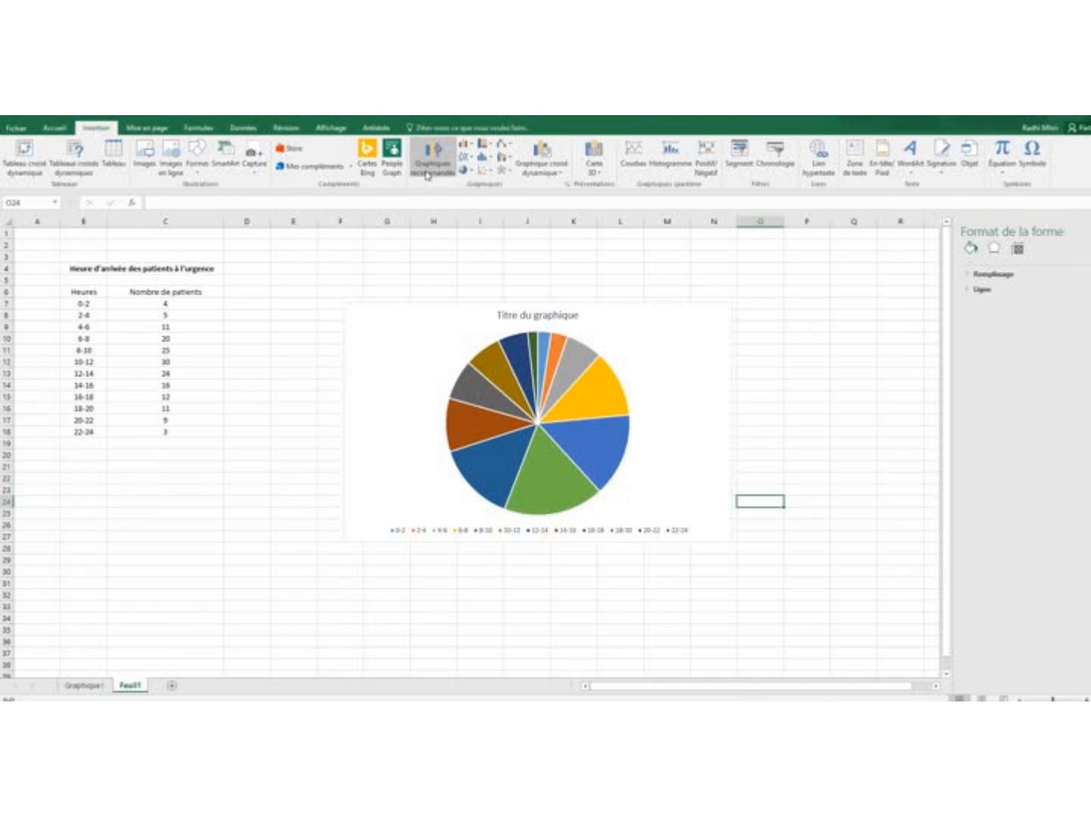